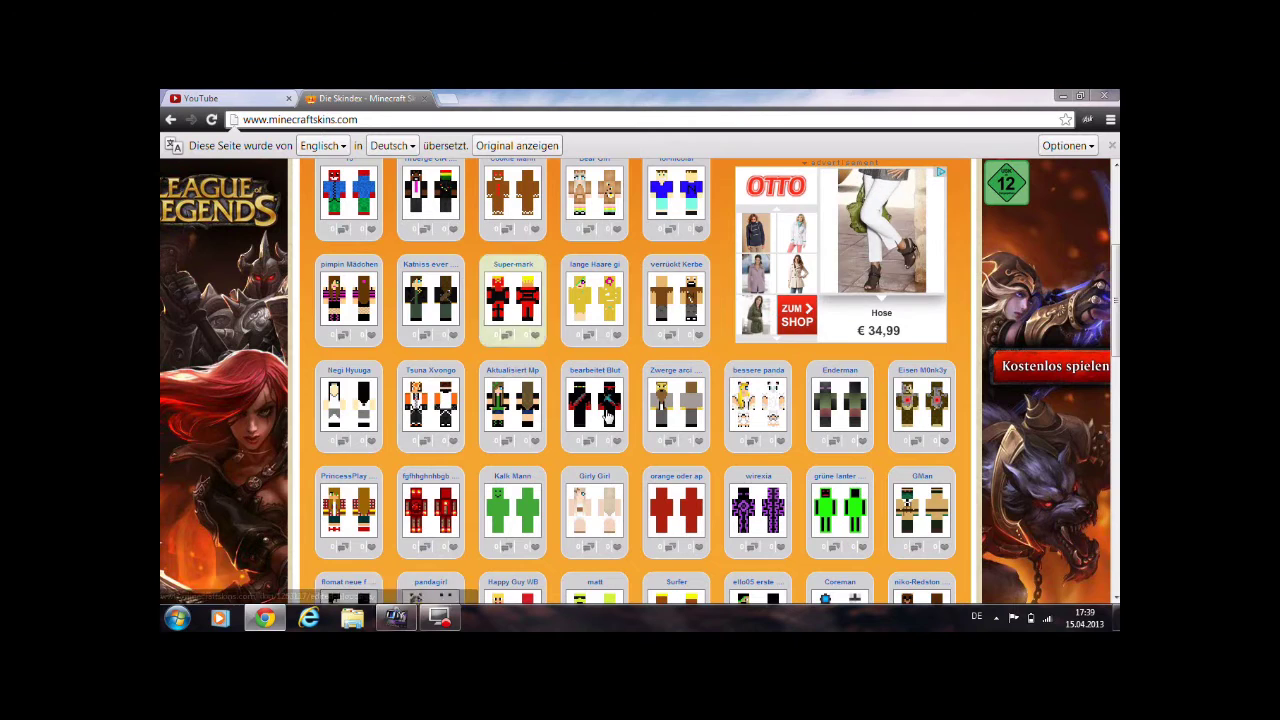
- Open the Happy Guy WB skin from the Skindex skin listing and download it to the computer
scroll(607, 415, down, 3)
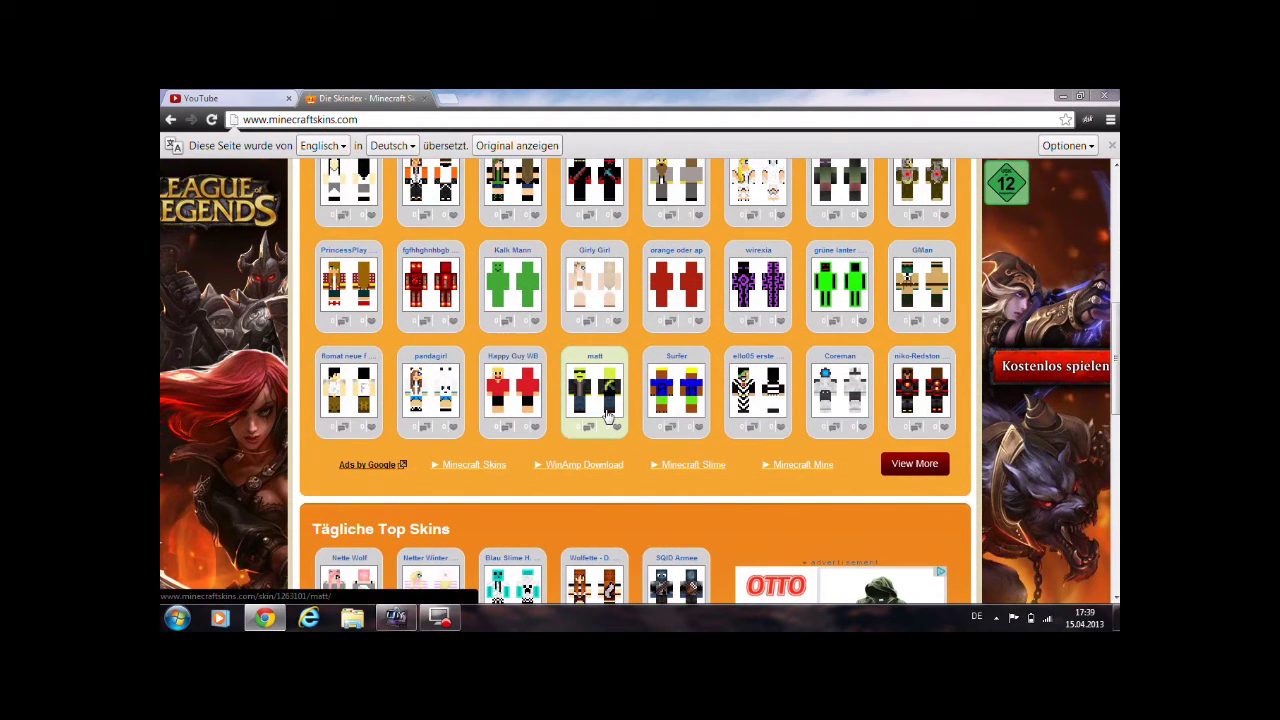
scroll(607, 415, up, 1)
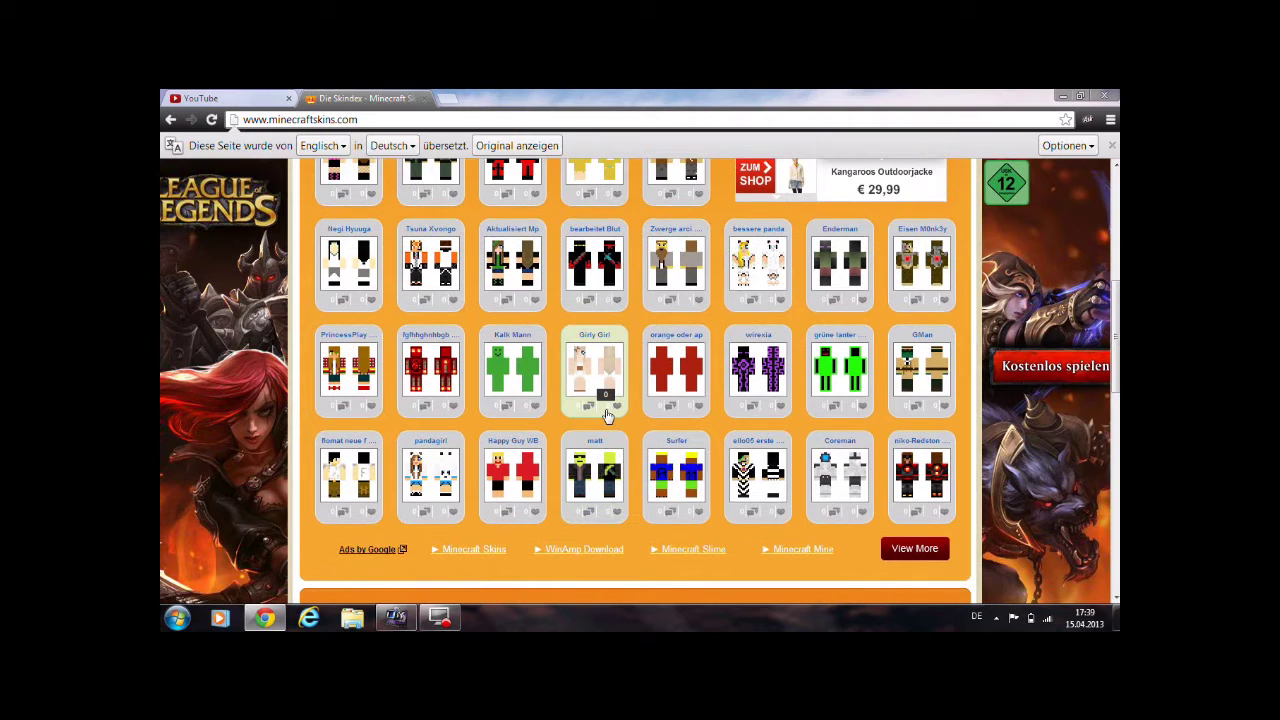
click(518, 488)
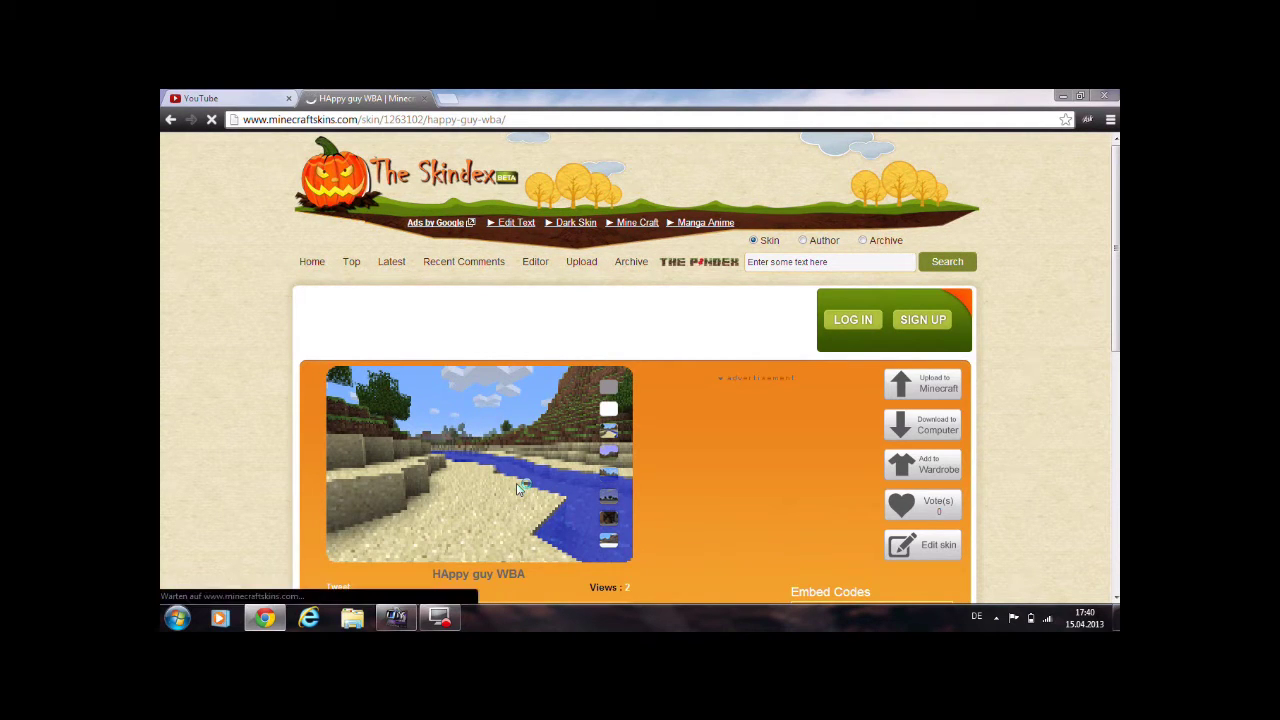
scroll(720, 460, down, 1)
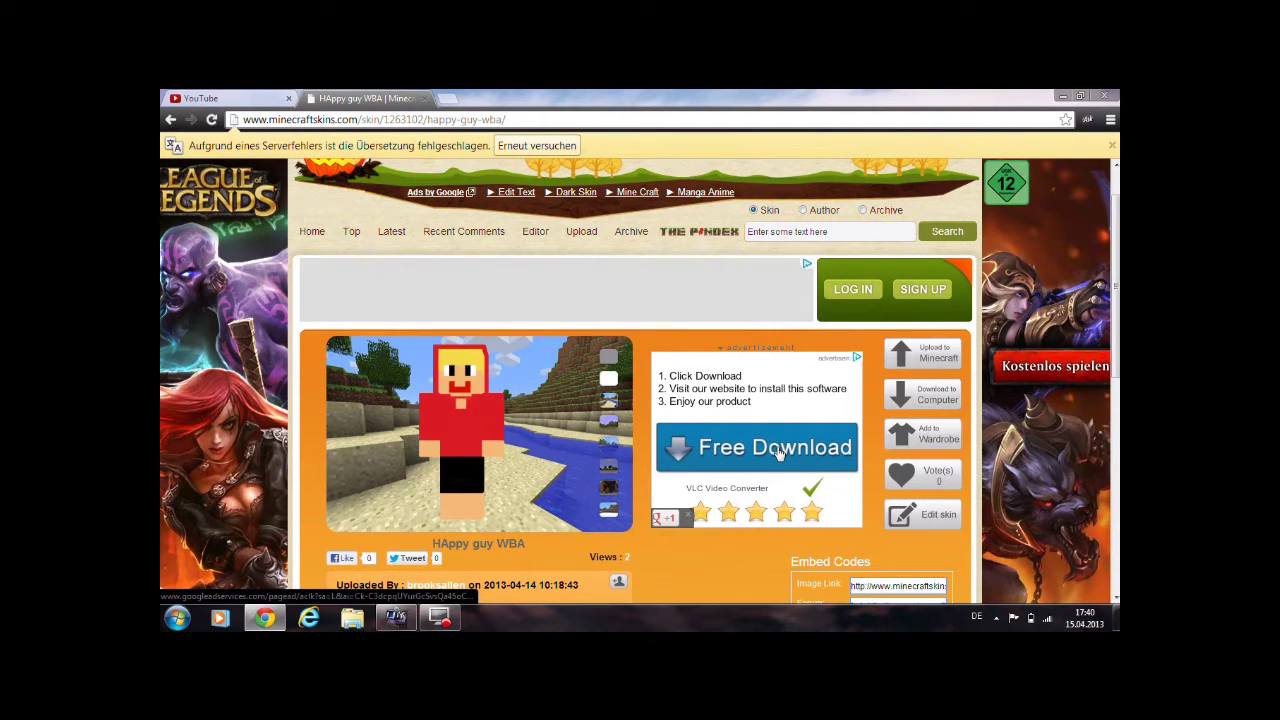
click(919, 396)
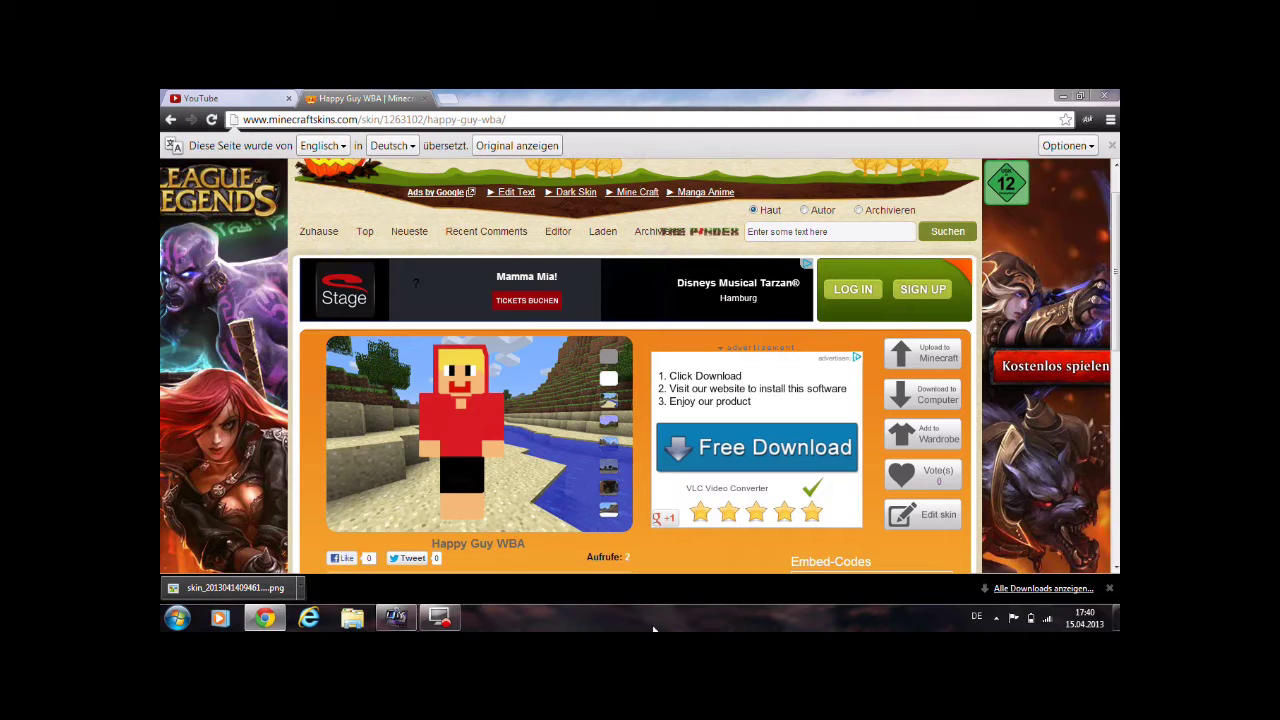
- Show the newly downloaded skin PNG in its folder from the browser's full download list
click(1002, 590)
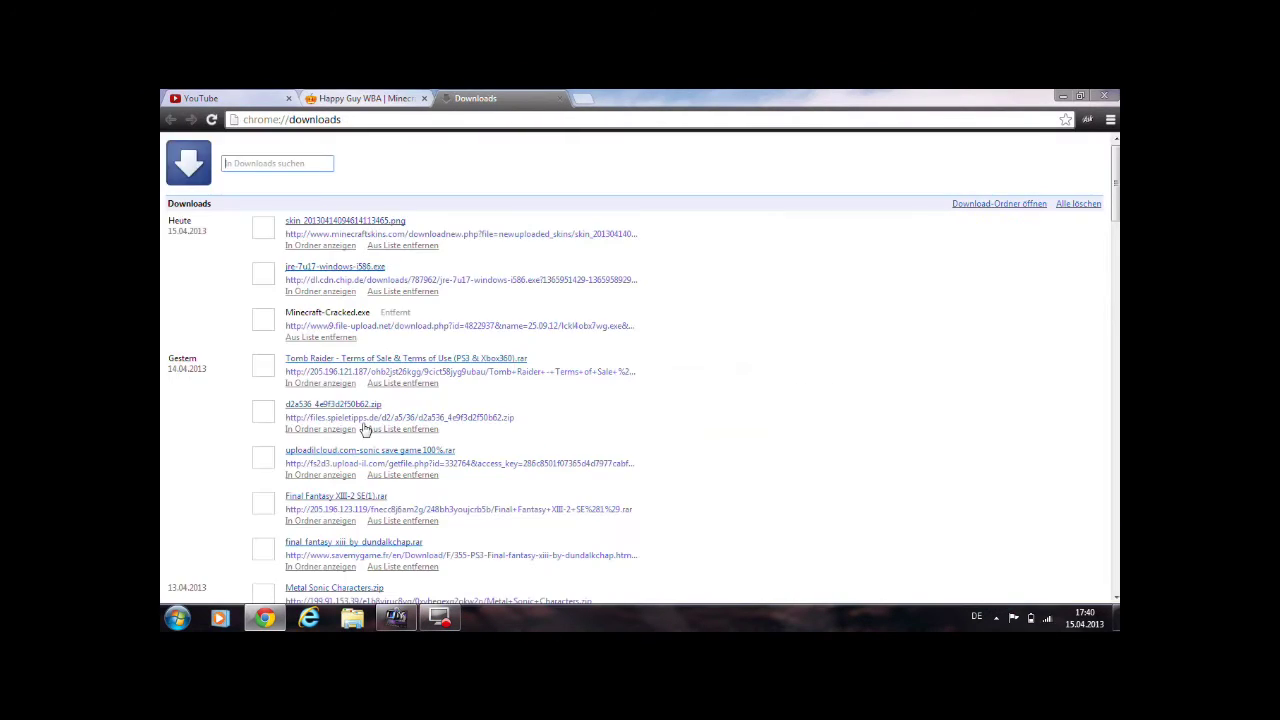
click(337, 247)
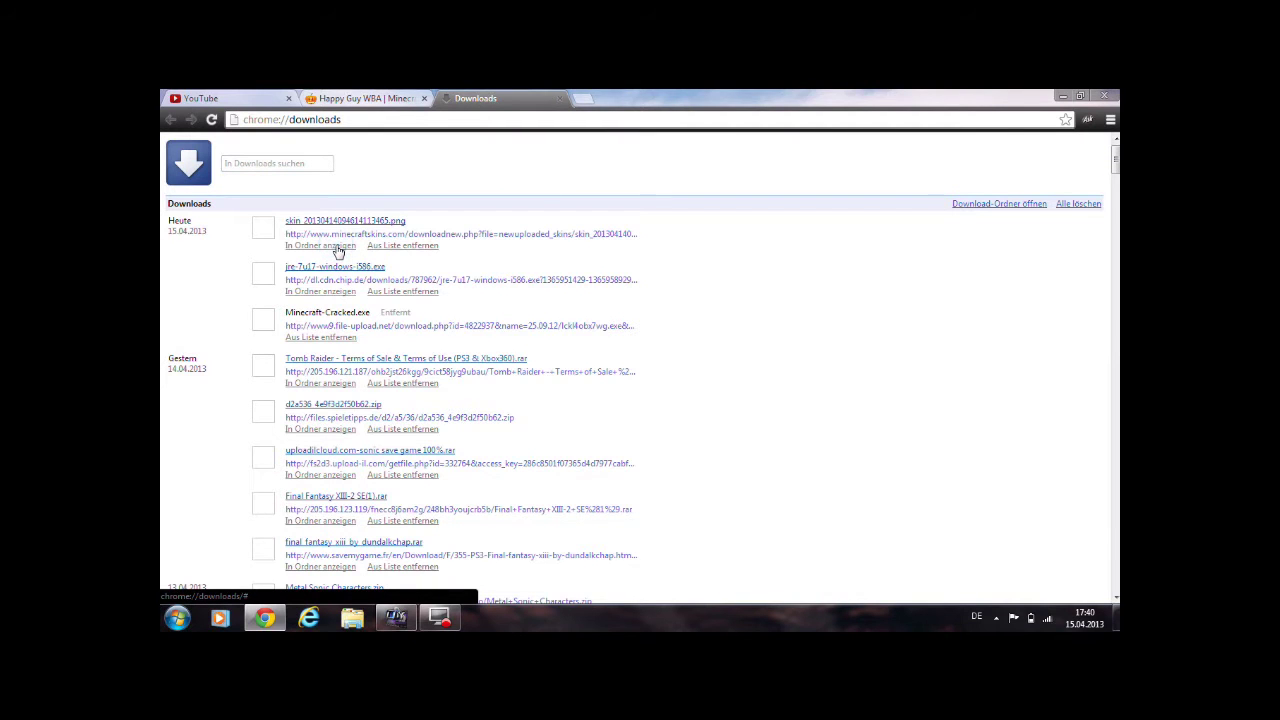
- Close the downloads and skin page tabs and minimize the browser
click(563, 100)
click(558, 98)
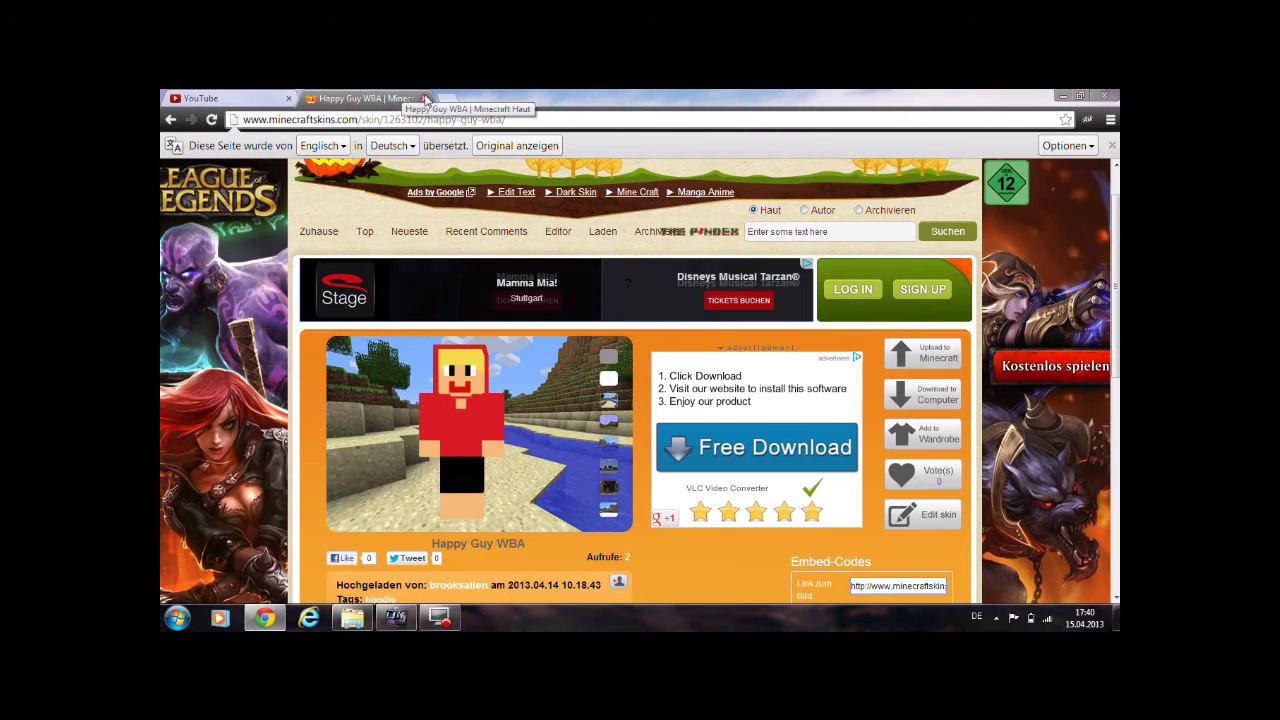
click(425, 98)
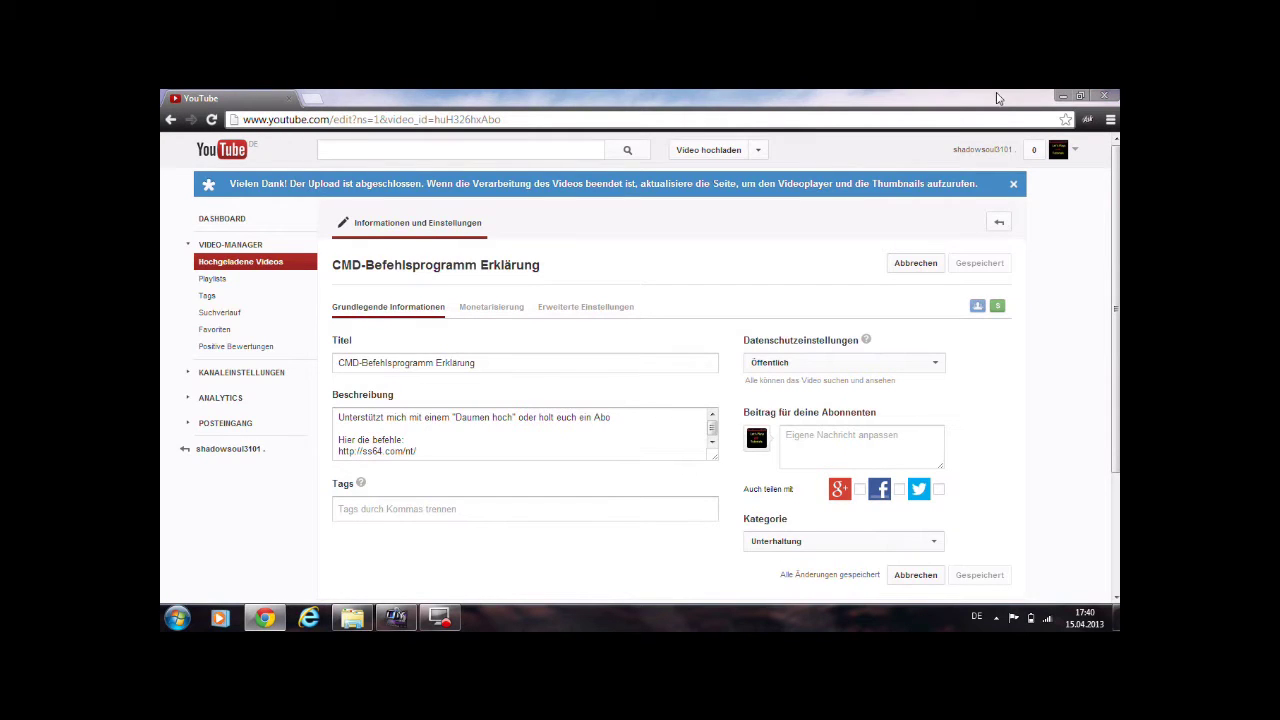
click(1061, 97)
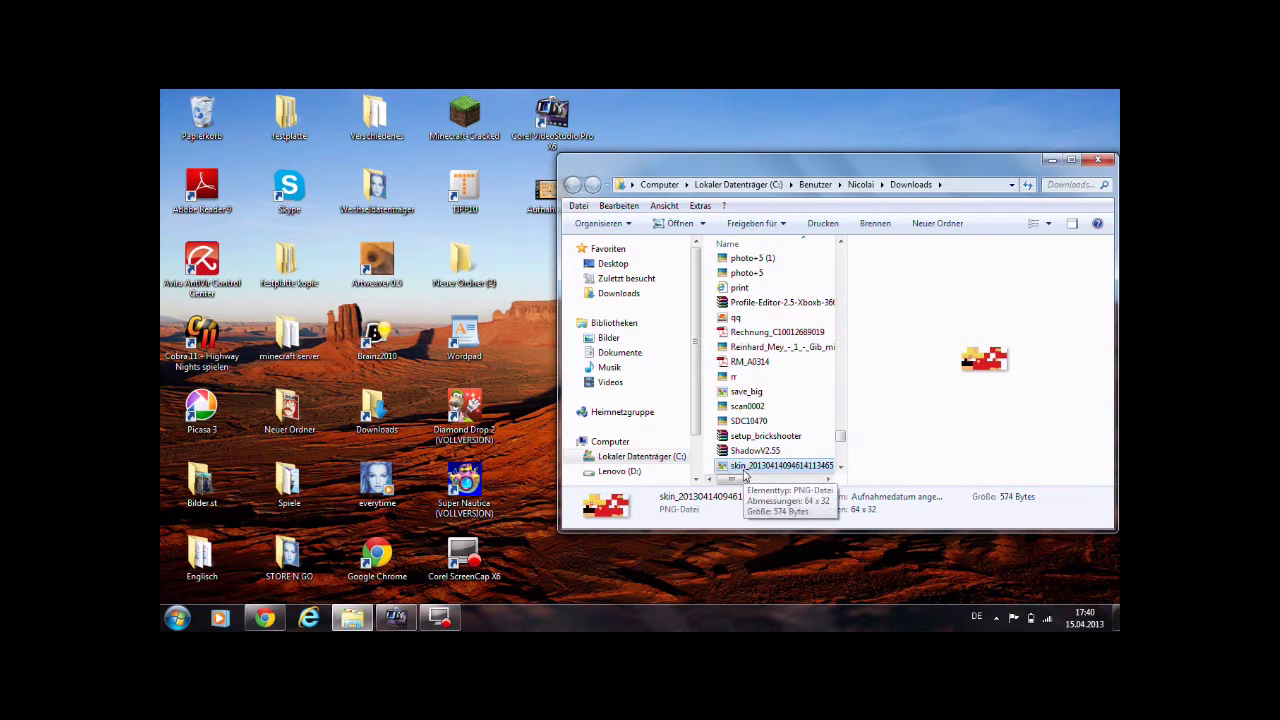
- Move the downloaded skin PNG from the Downloads folder to the desktop and close the folder window
drag(728, 465, 578, 560)
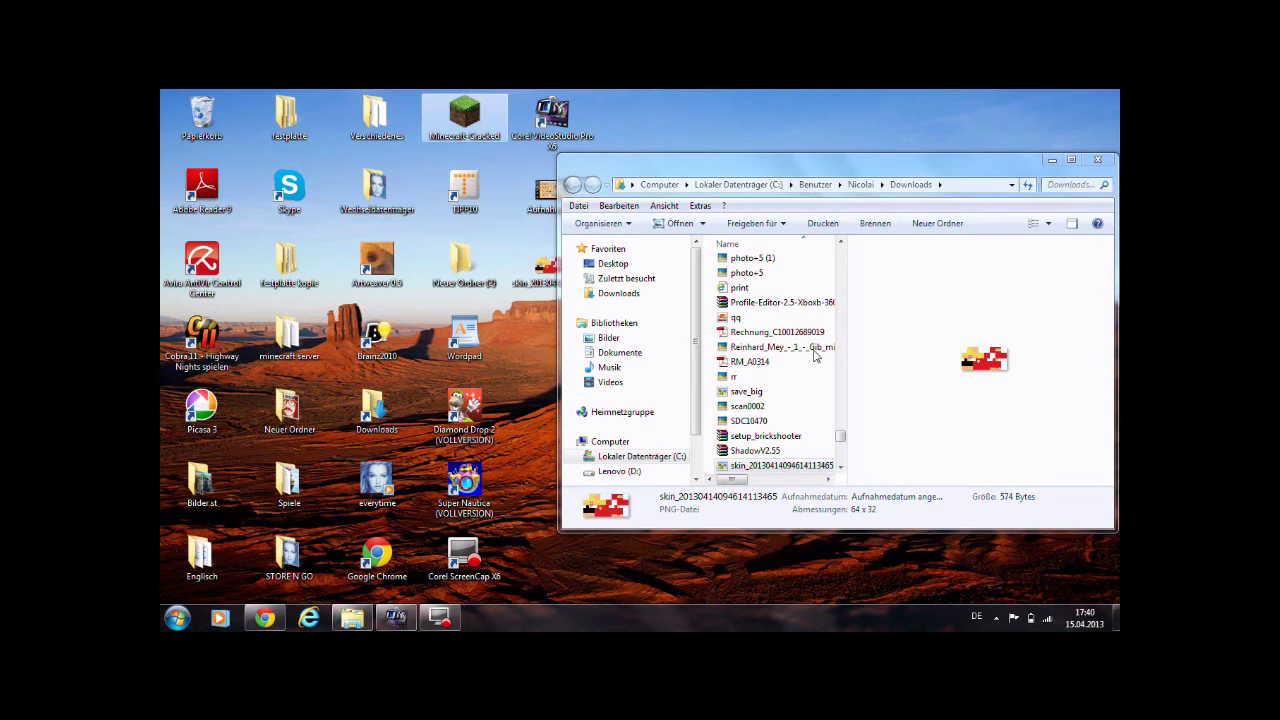
click(1098, 160)
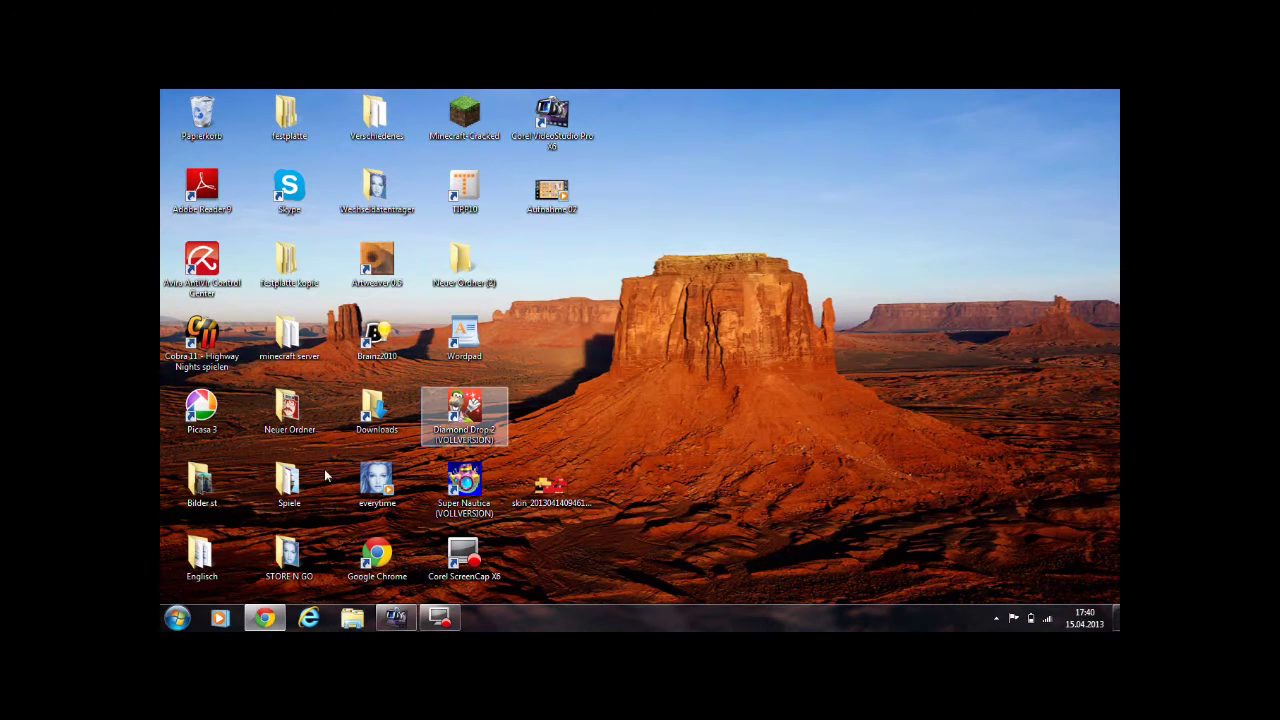
- Open the Roaming application data folder by running %appdata% from the system search
click(177, 617)
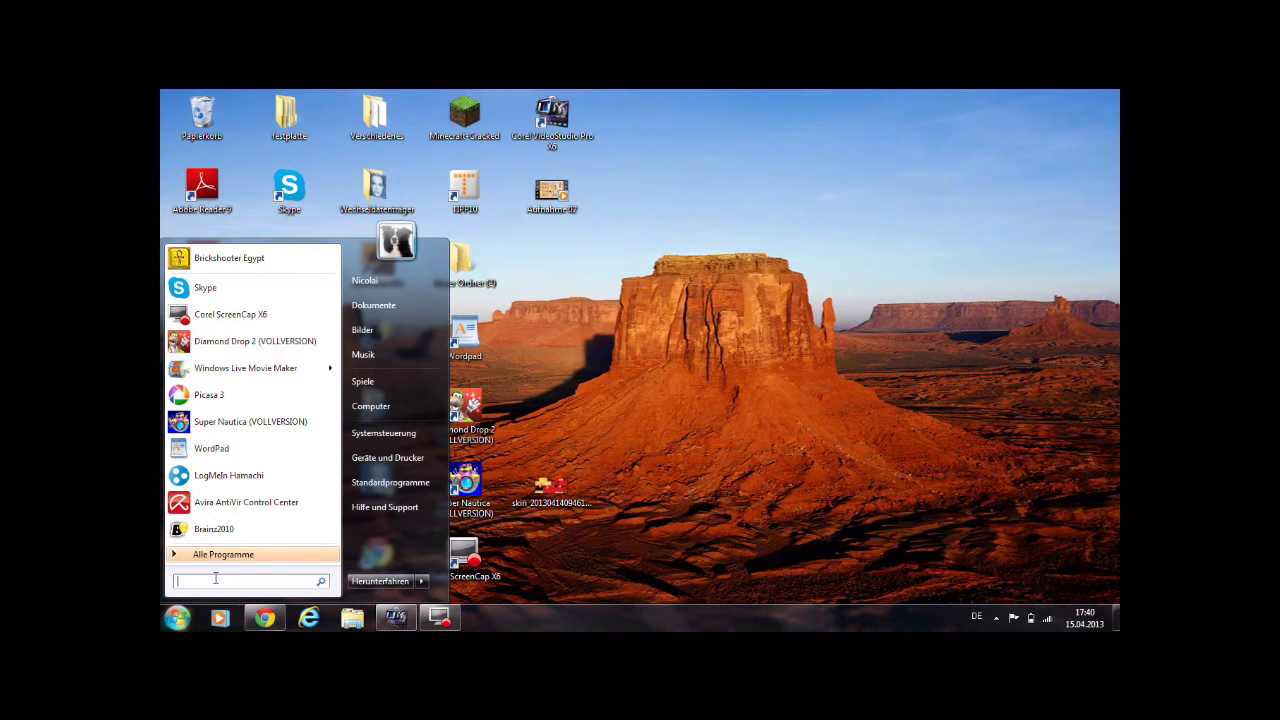
text(%appdata5)
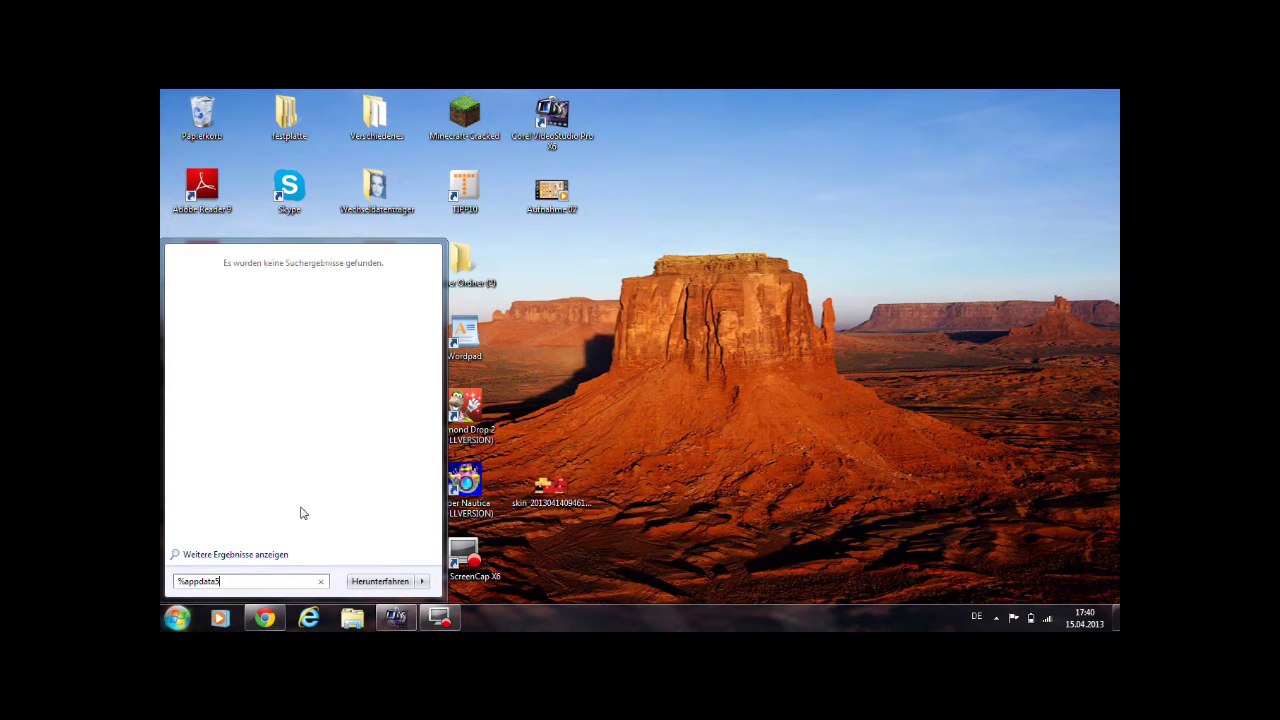
key(BackSpace)
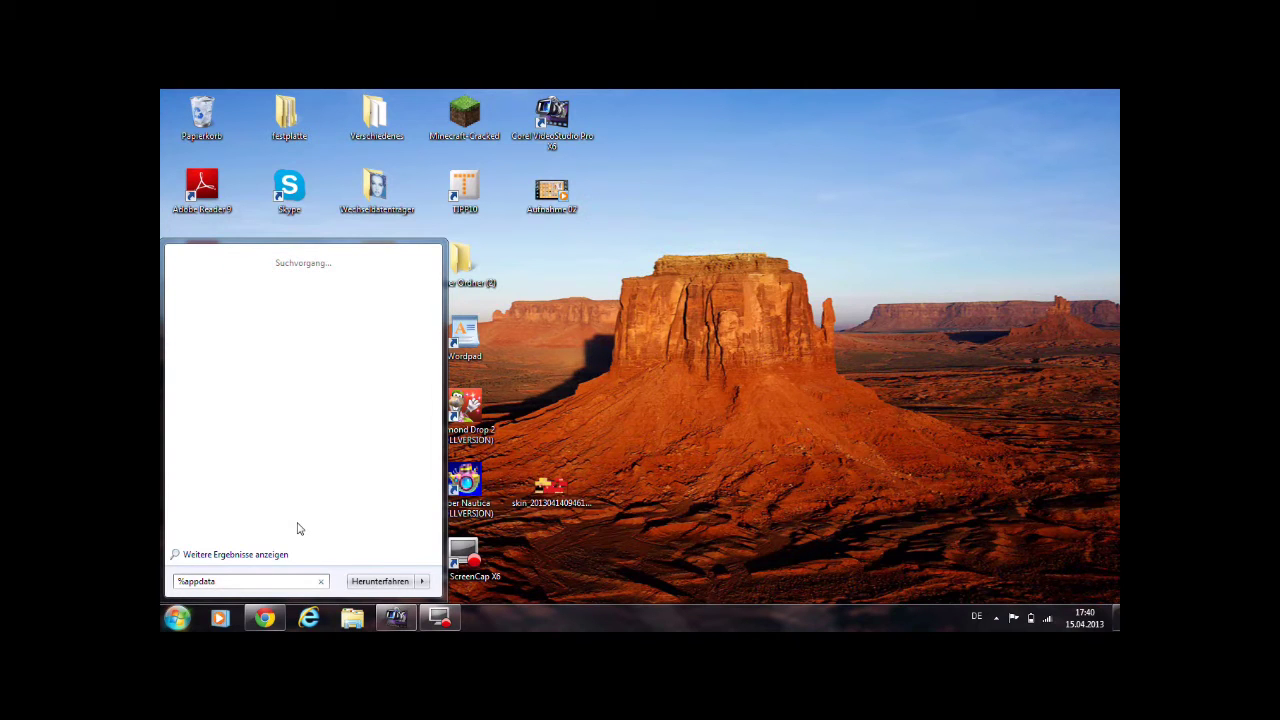
text(%)
key(Return)
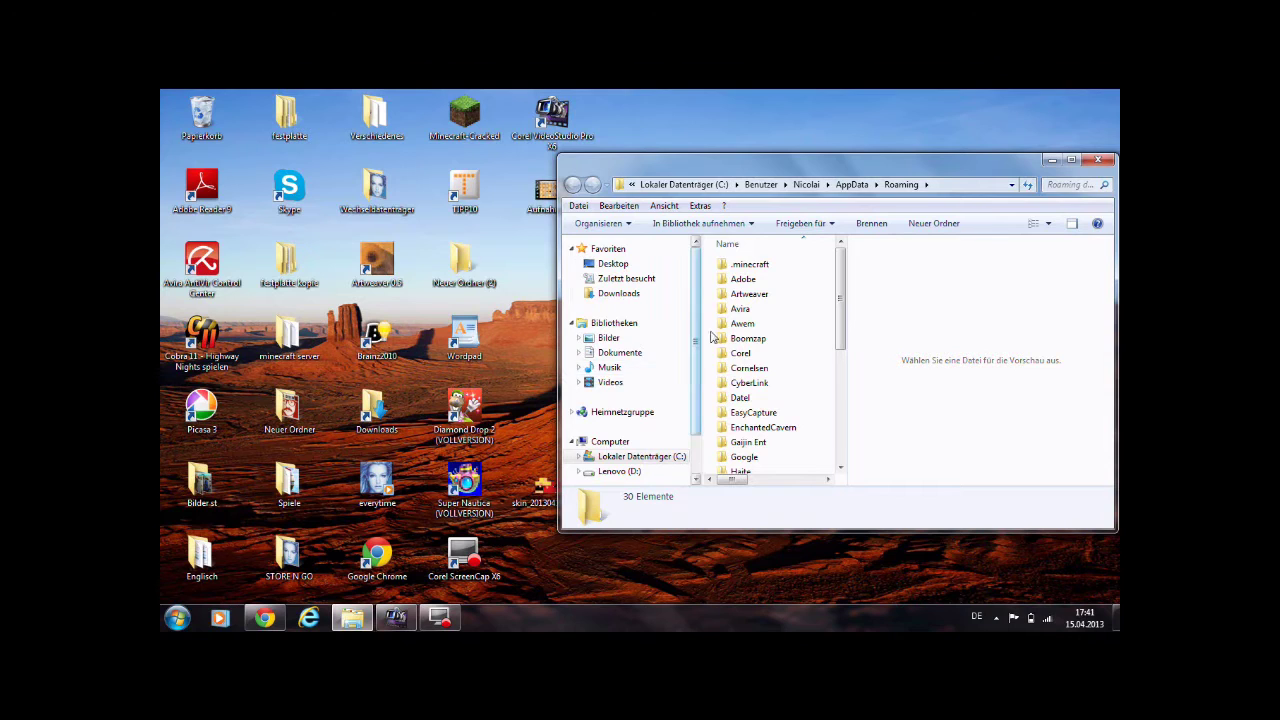
- Open the bin folder inside the .minecraft folder
click(788, 269)
double_click(788, 266)
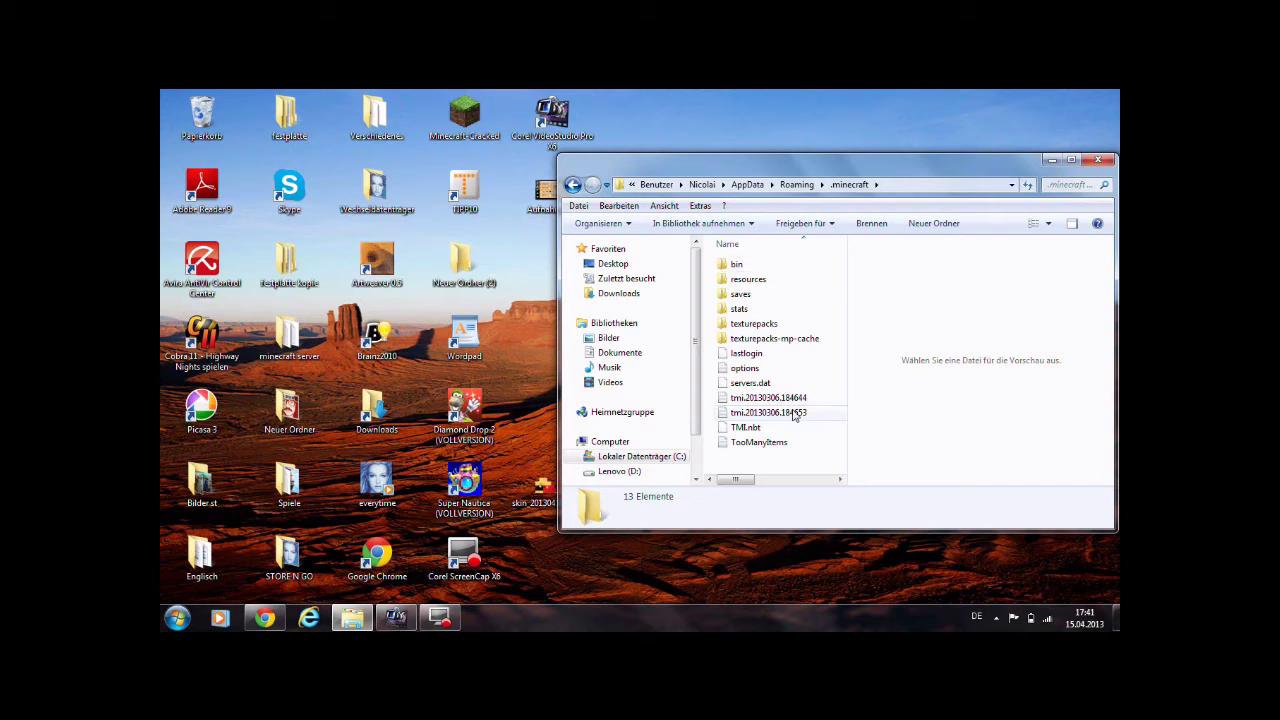
click(738, 263)
double_click(738, 263)
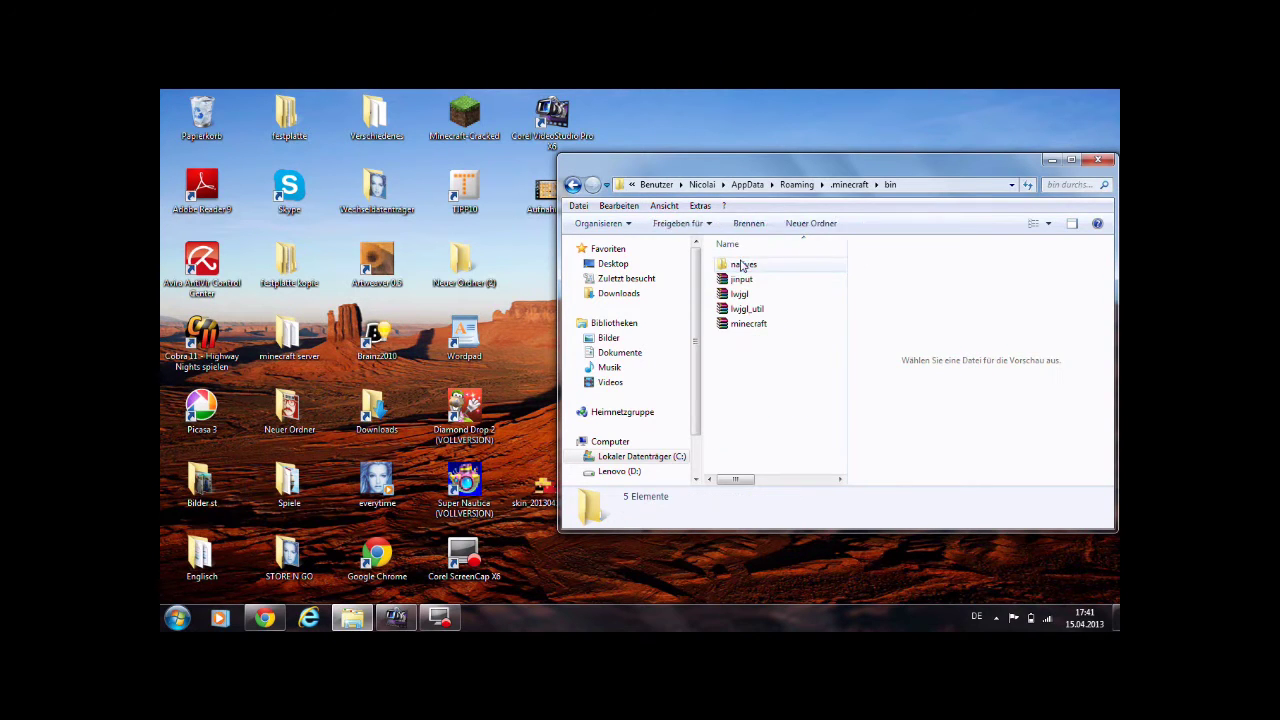
- Open the minecraft archive in the bin folder with WinRAR archiver and close the Explorer window
click(756, 324)
click(822, 368)
right_click(822, 368)
click(784, 328)
right_click(785, 331)
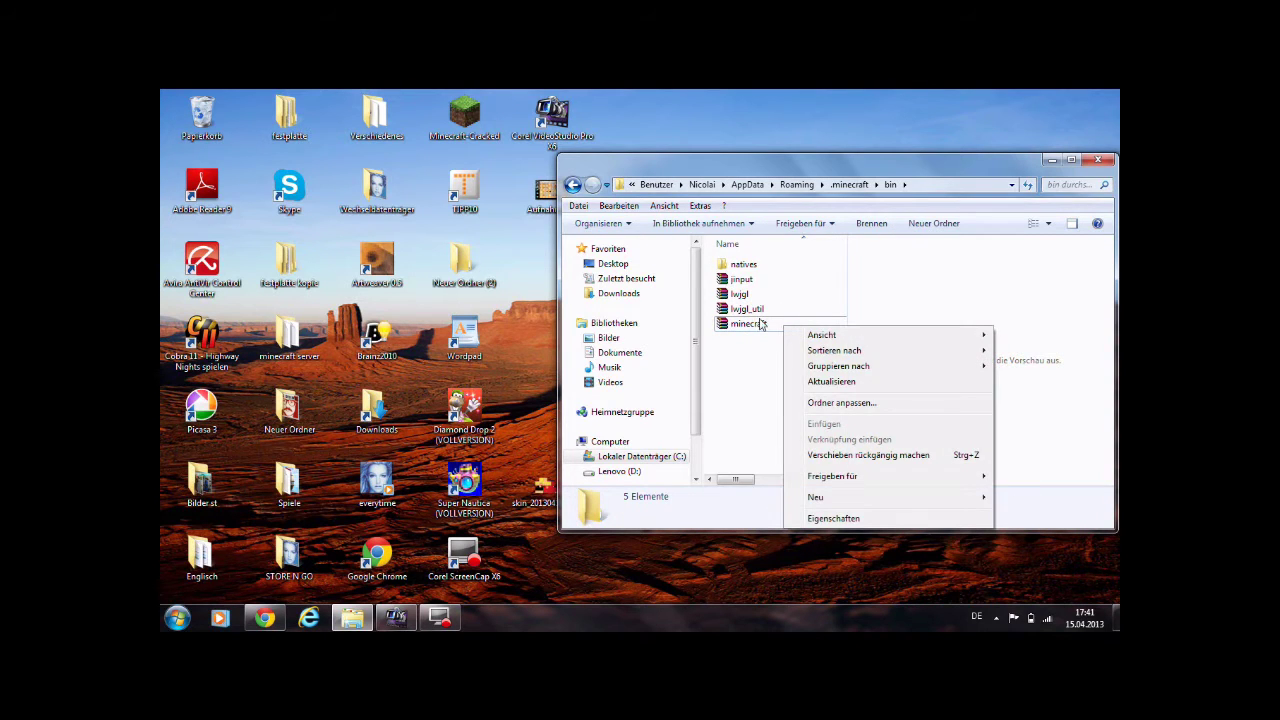
right_click(753, 326)
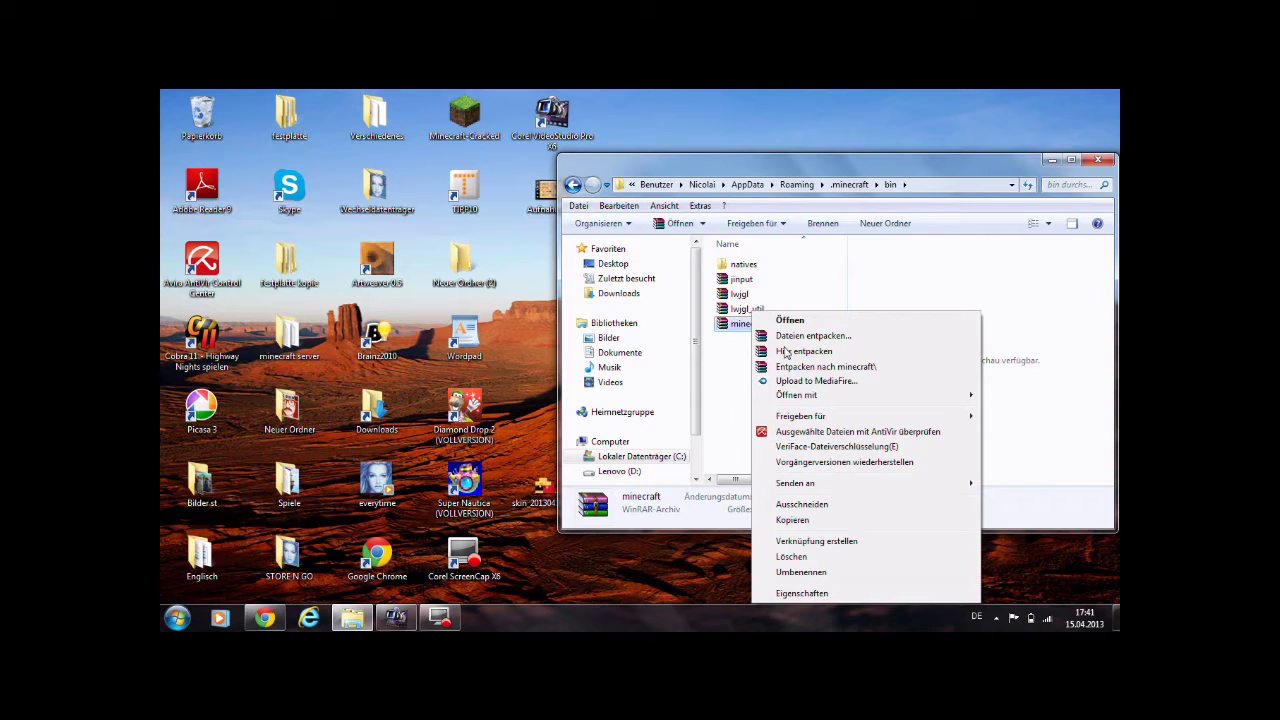
mouse_move(934, 397)
mouse_move(760, 395)
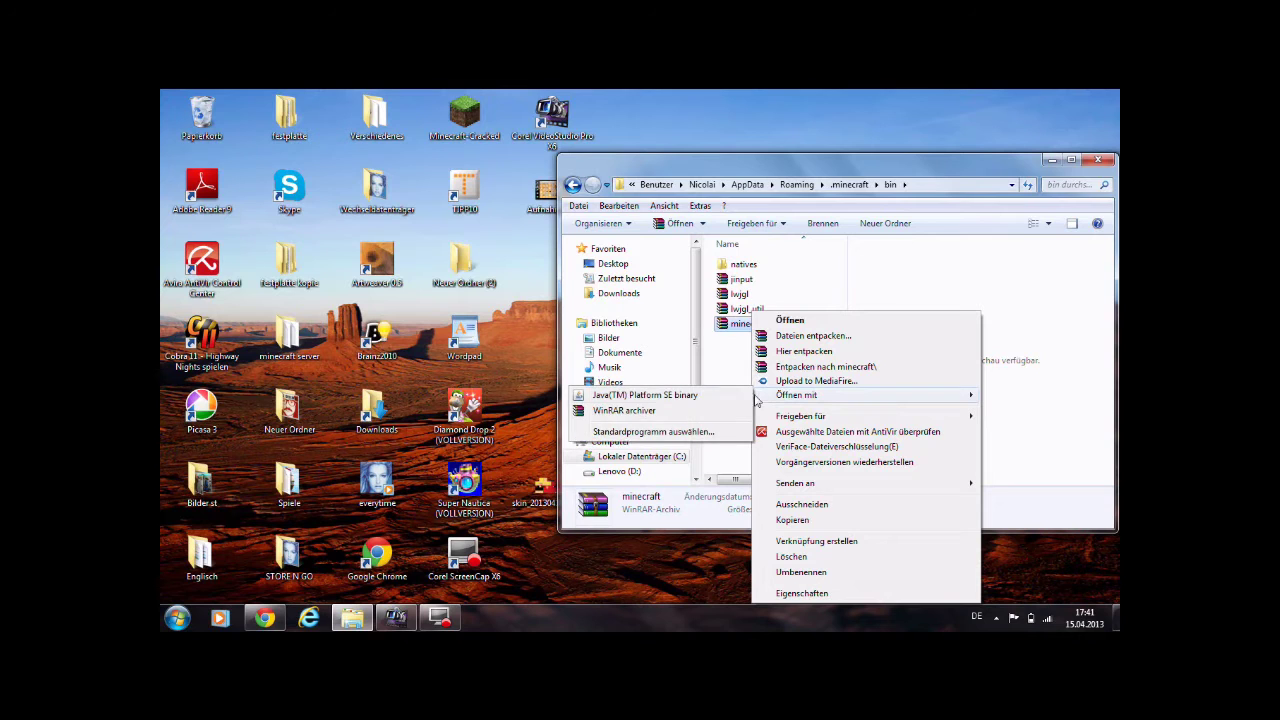
click(724, 412)
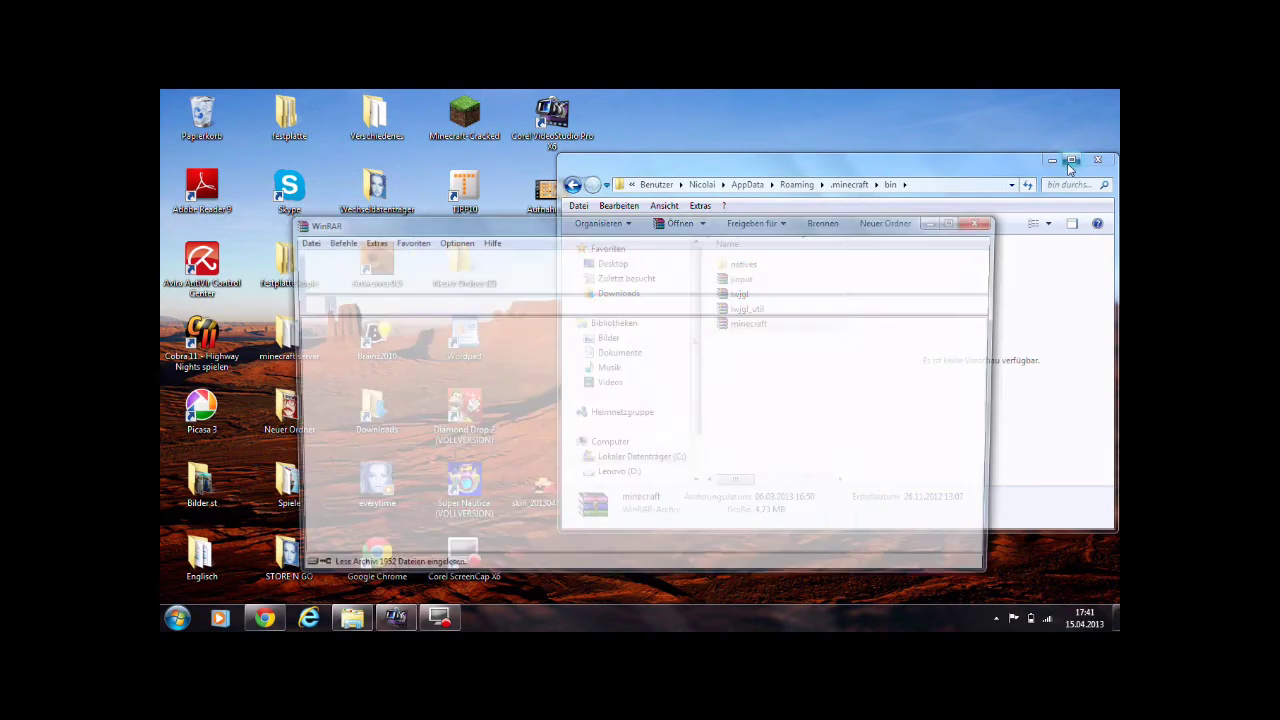
click(1100, 160)
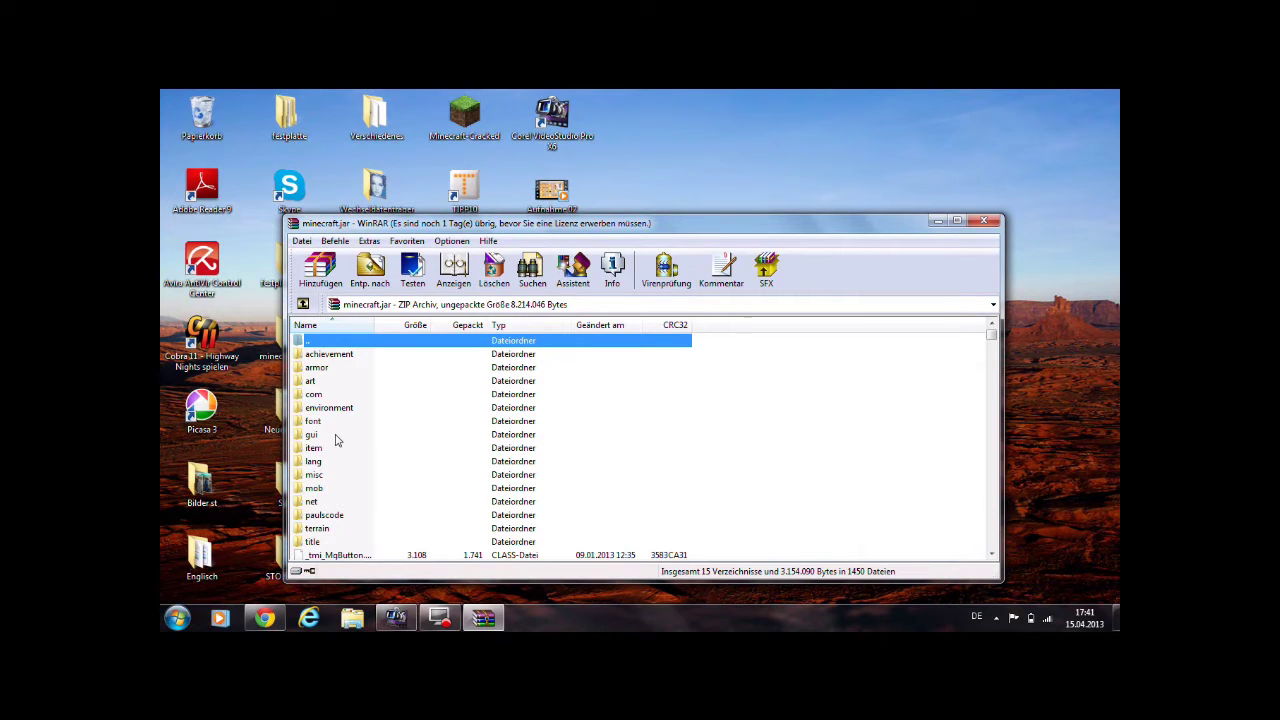
- Open the mob folder in minecraft.jar, look through its PNG files and return to the archive's root
double_click(329, 490)
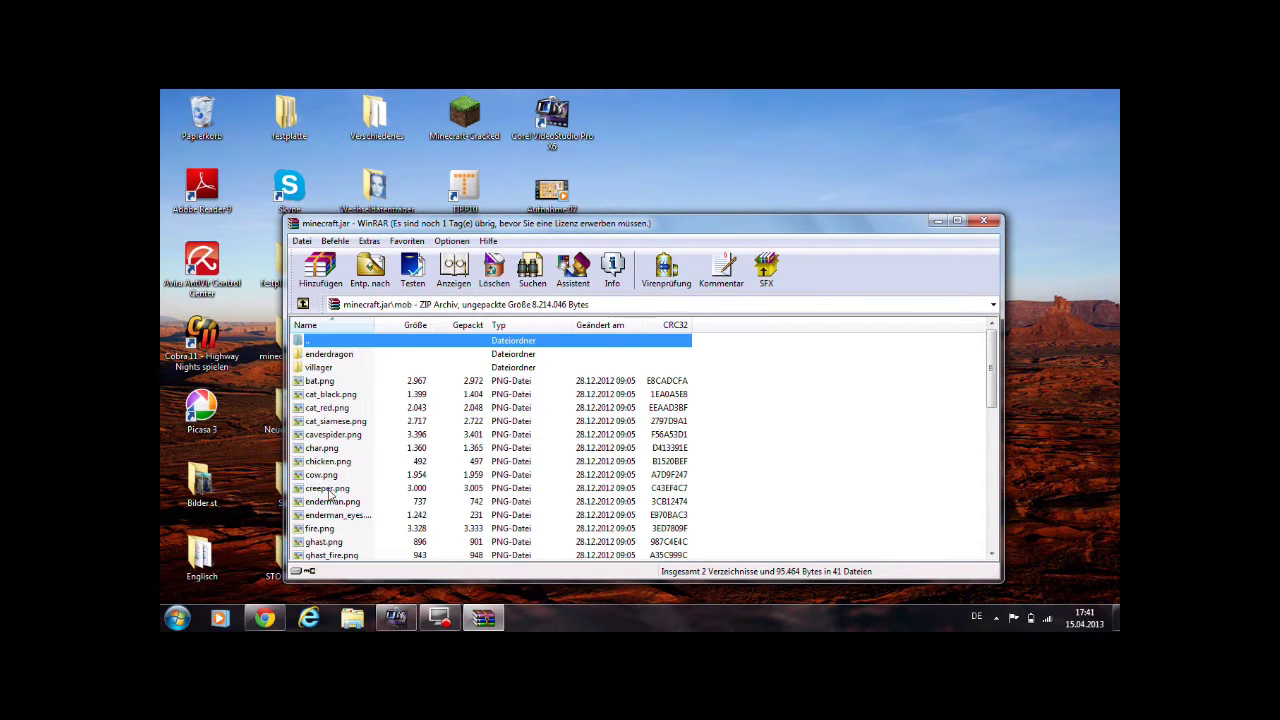
key(Down)
key(Down)
key(Down)
key(Down)
key(Down)
key(Down)
key(Down)
key(Down)
key(Down)
key(Down)
key(Down)
key(Down)
key(Down)
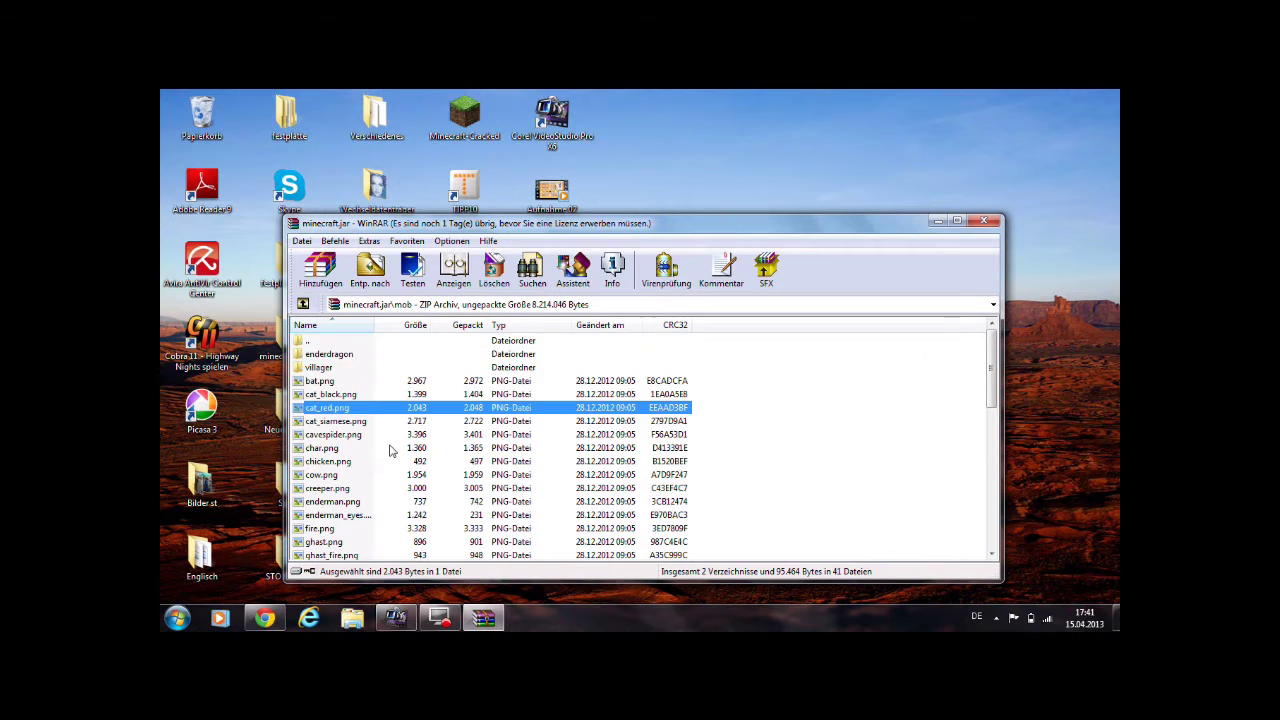
key(Down)
key(Down)
key(Down)
key(Down)
key(Down)
key(Down)
key(Down)
key(Down)
key(Down)
key(Down)
key(Down)
key(Down)
key(Down)
key(Down)
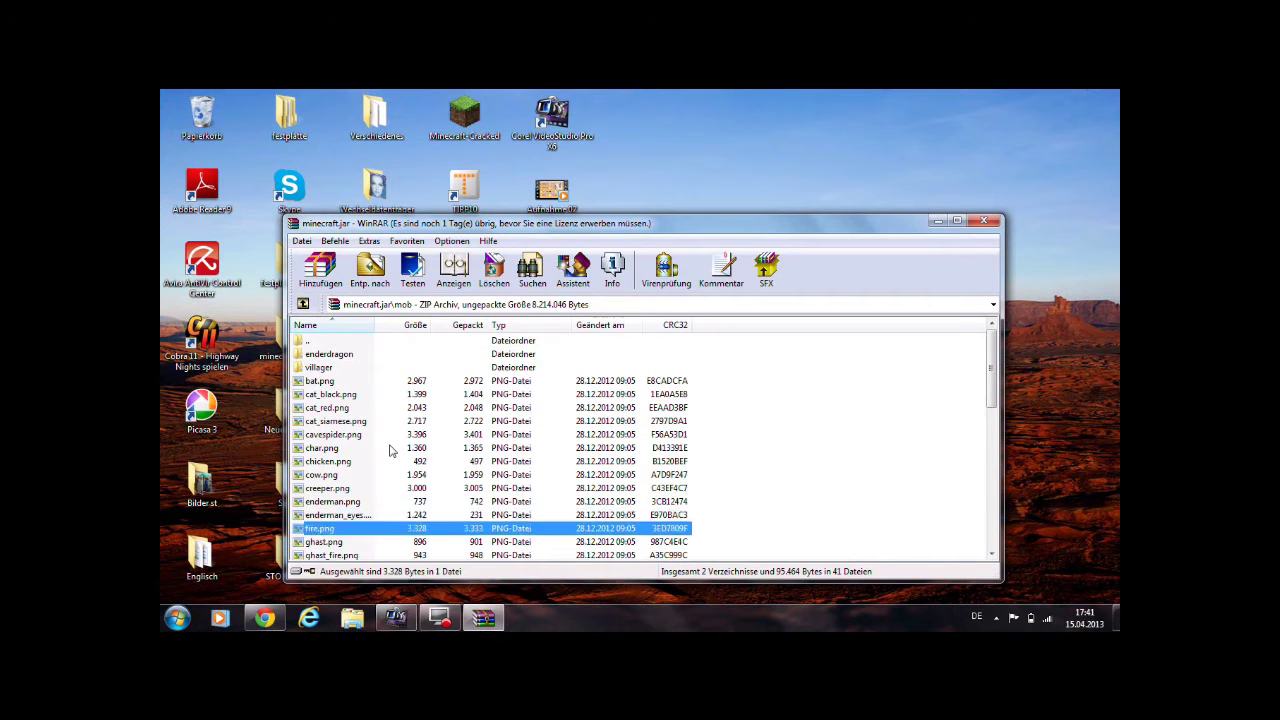
key(Down)
key(Down)
key(Down)
key(Down)
key(Down)
key(Down)
key(Down)
key(Down)
key(Down)
key(Down)
key(Down)
key(Down)
key(Down)
key(Down)
key(Down)
key(Down)
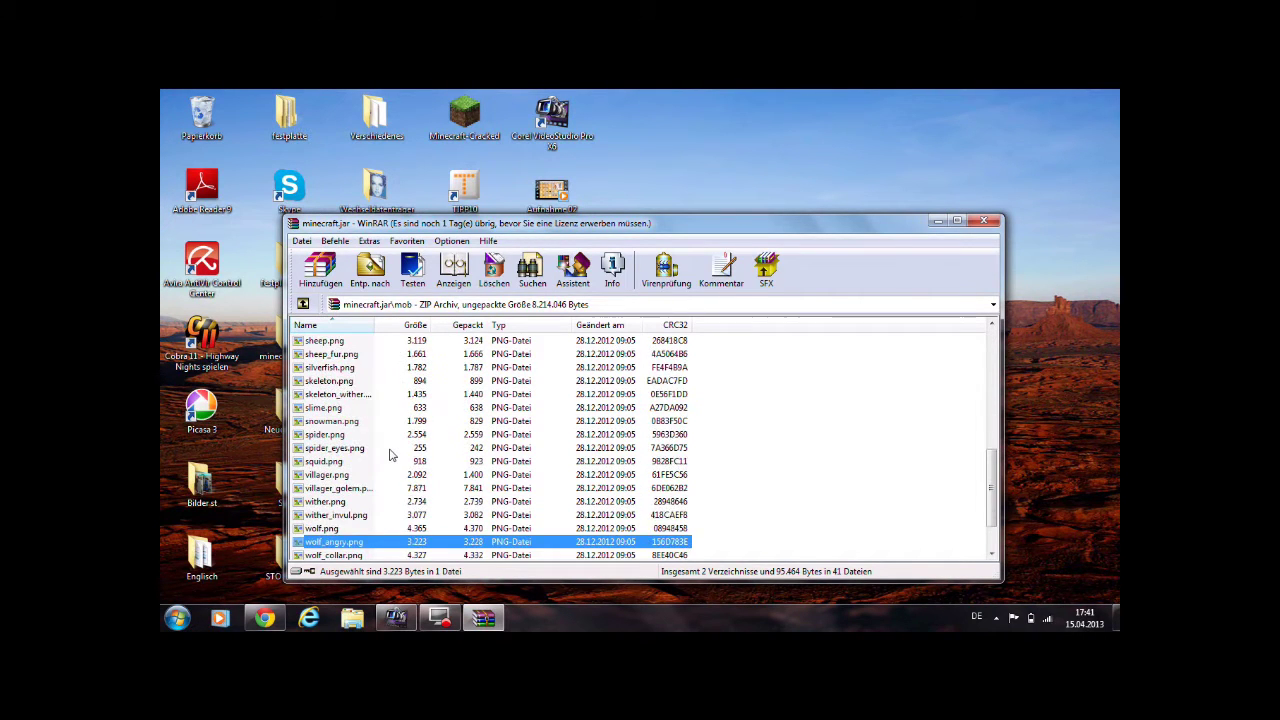
key(Up)
key(Up)
key(Up)
key(Up)
key(Up)
key(Up)
key(Up)
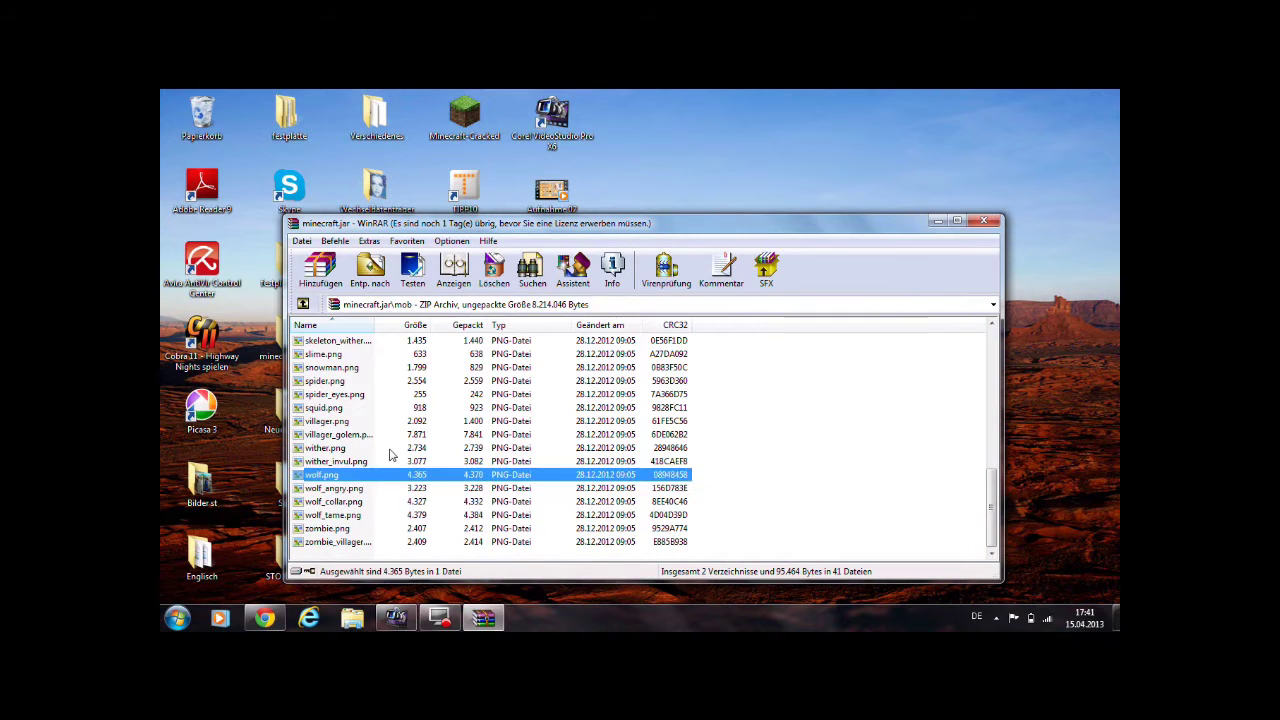
key(Up)
key(Up)
key(Up)
key(Up)
key(Up)
key(Up)
key(Up)
key(Up)
key(Up)
key(Up)
key(Up)
key(Up)
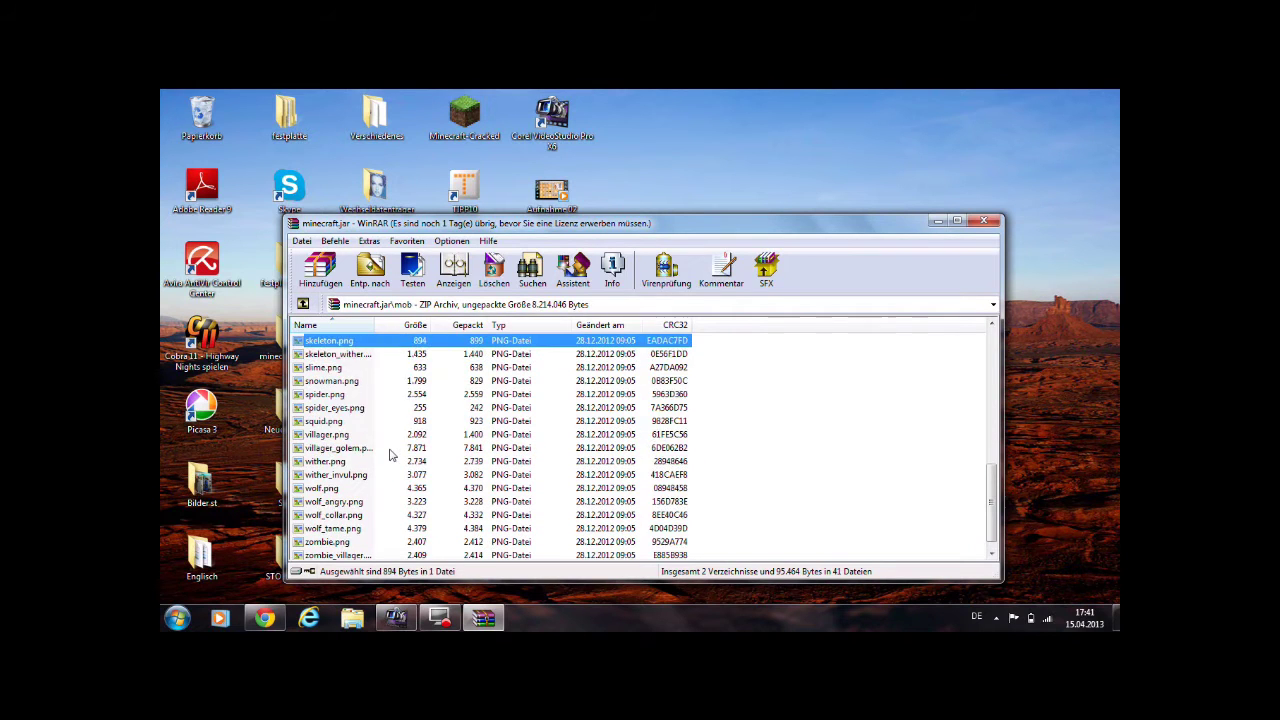
key(Up)
key(Up)
key(Up)
key(Up)
key(Up)
key(Up)
key(Up)
key(Up)
key(Up)
key(Up)
key(Up)
key(Up)
key(Up)
key(Up)
key(Up)
key(Up)
key(Up)
key(Up)
key(Up)
key(Up)
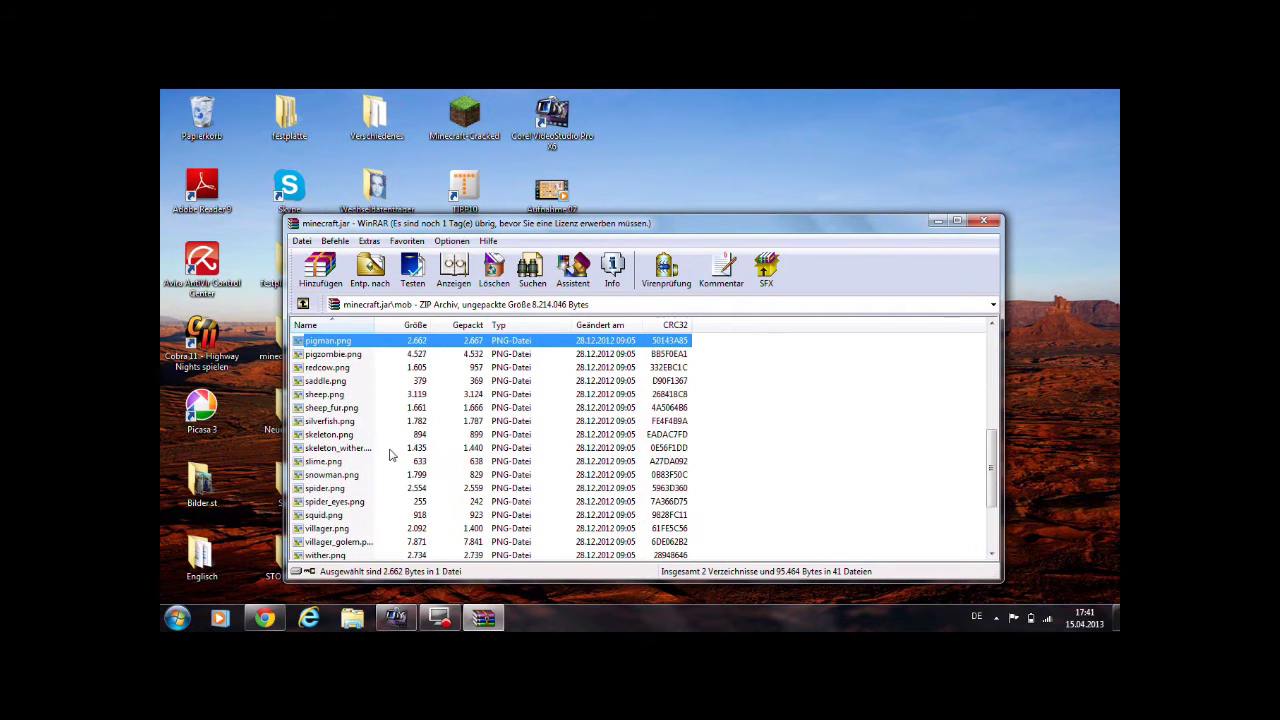
key(Return)
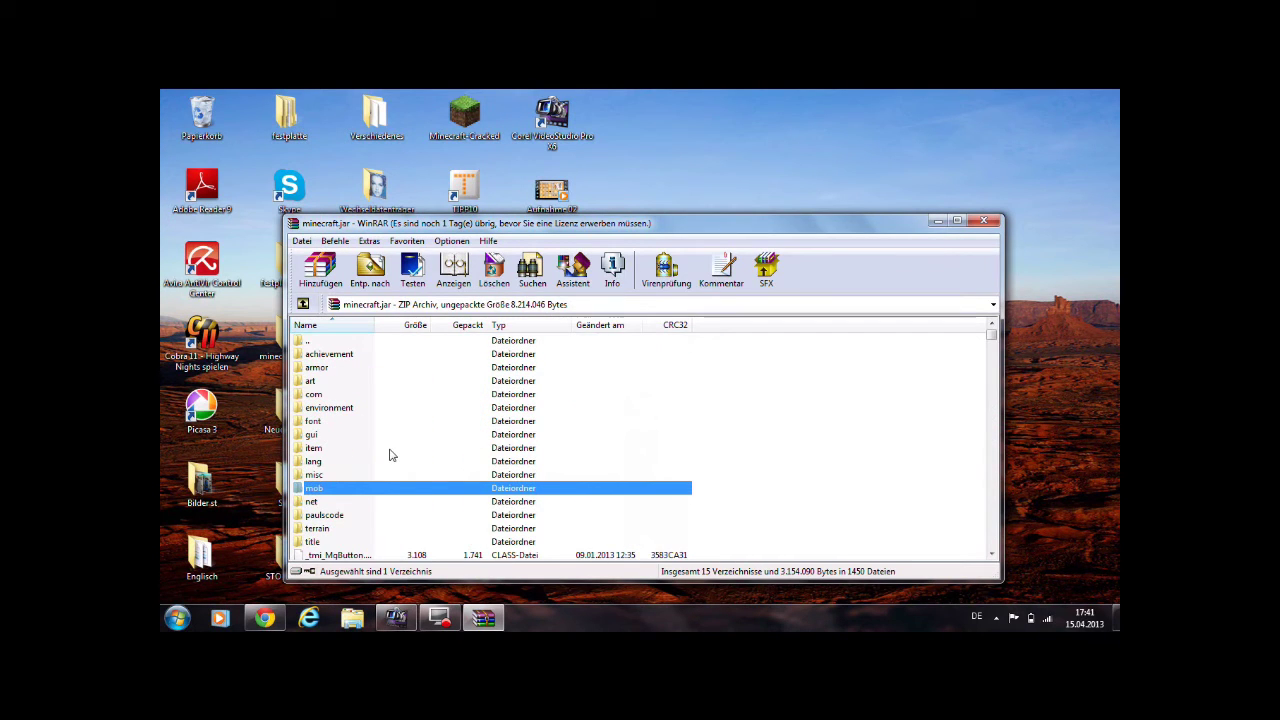
- Open the misc folder in minecraft.jar, look through its PNG files and return to the archive's root
key(Down)
key(Up)
key(Up)
key(Up)
key(Up)
key(Up)
key(Up)
key(Up)
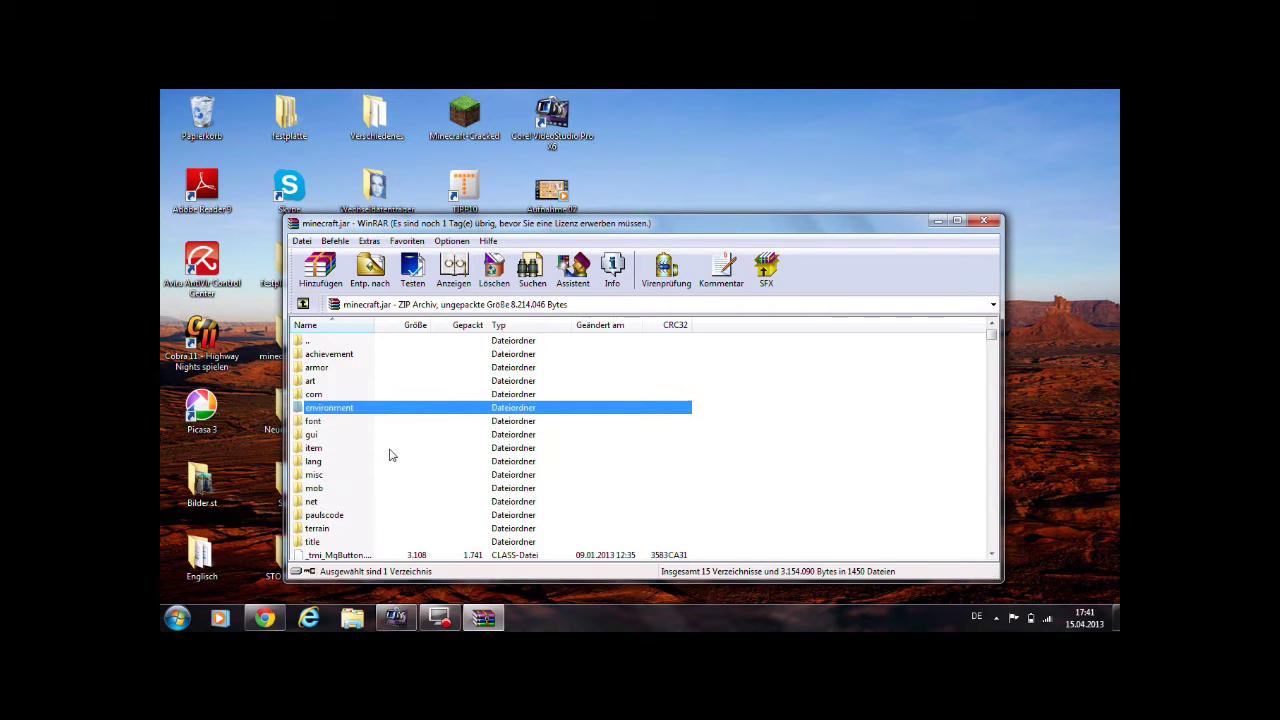
key(Down)
key(Down)
key(Down)
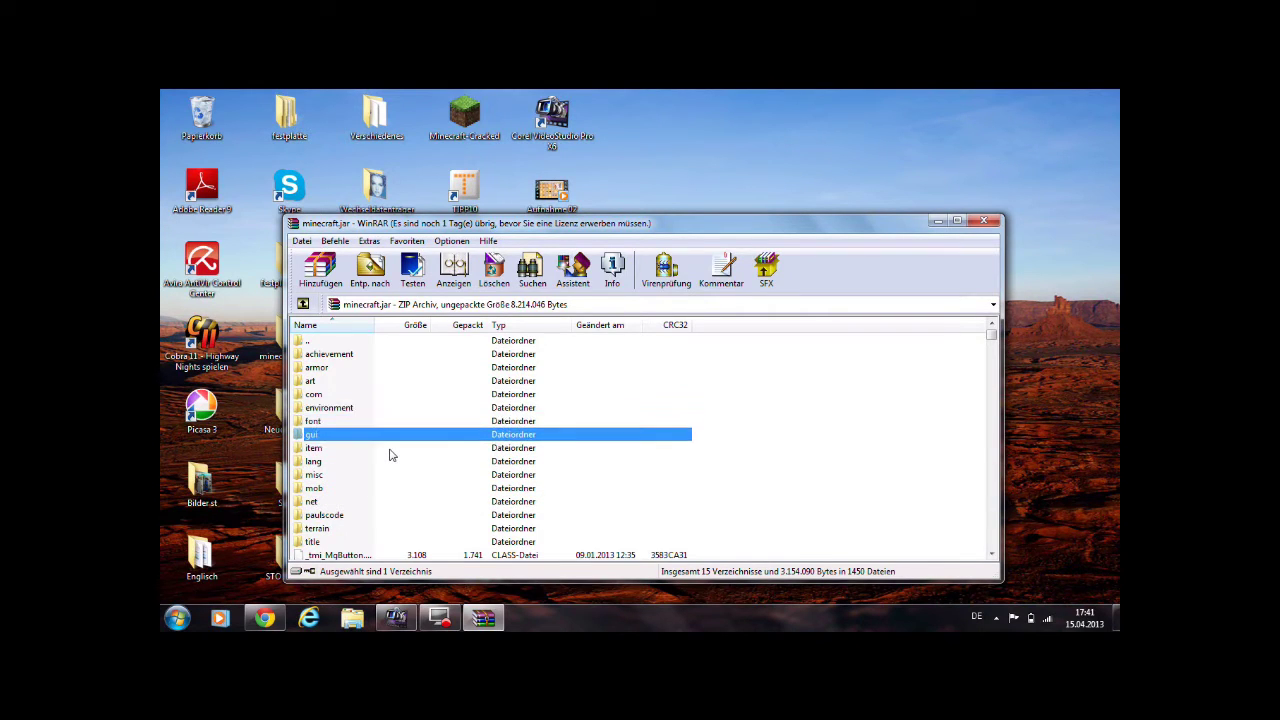
key(Down)
key(Down)
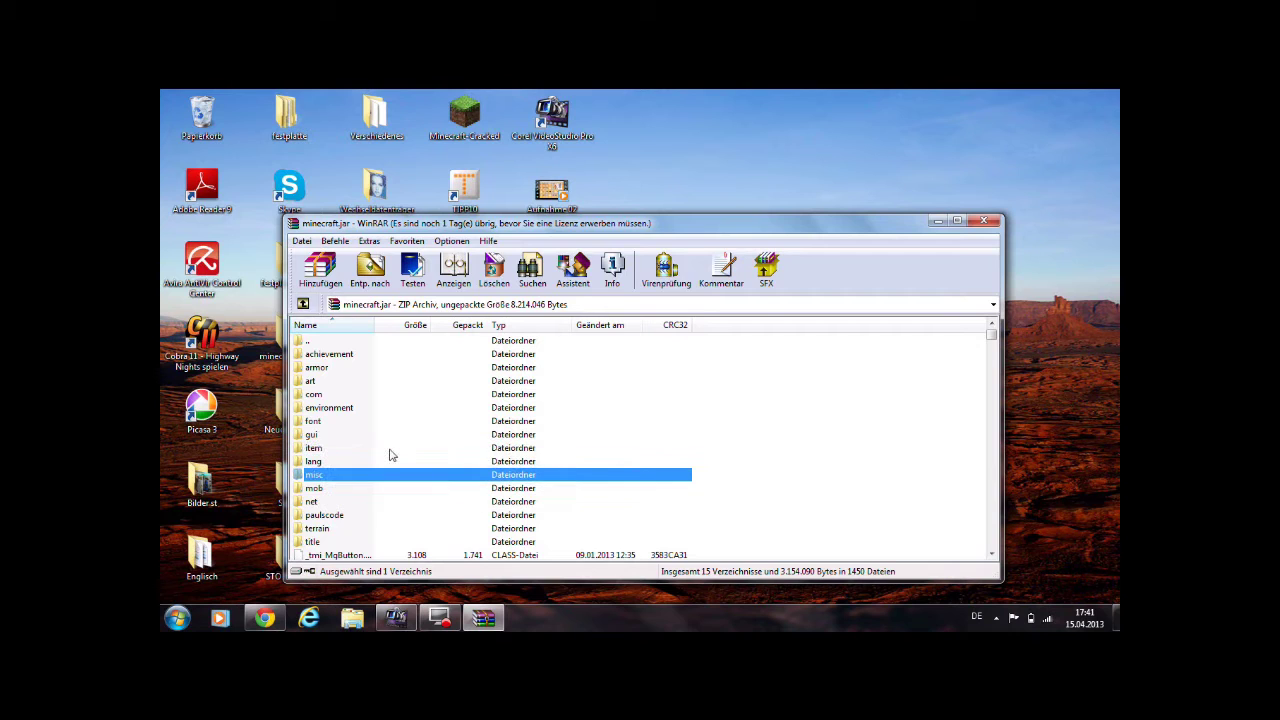
key(Return)
key(Down)
key(Down)
key(Down)
key(Down)
key(Down)
key(Down)
key(Down)
key(Down)
key(Down)
key(Down)
key(Down)
key(Down)
key(Down)
key(Down)
key(Down)
key(Down)
key(Down)
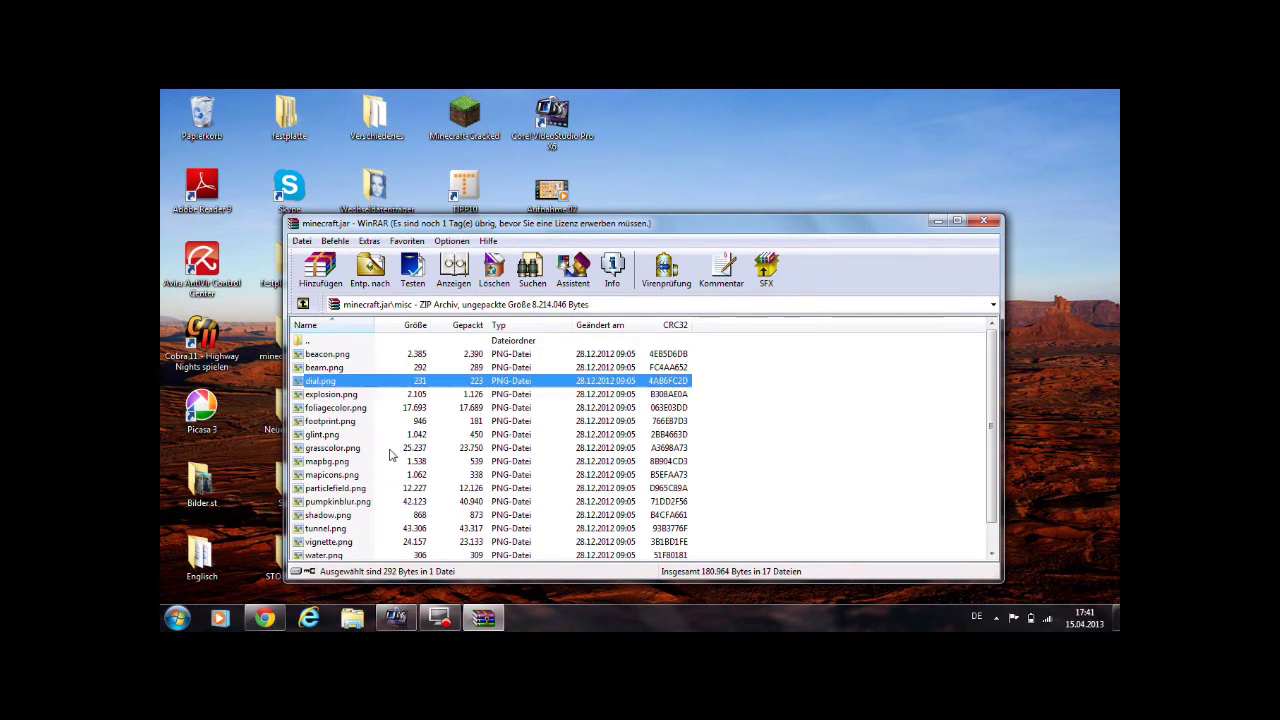
key(Up)
key(Up)
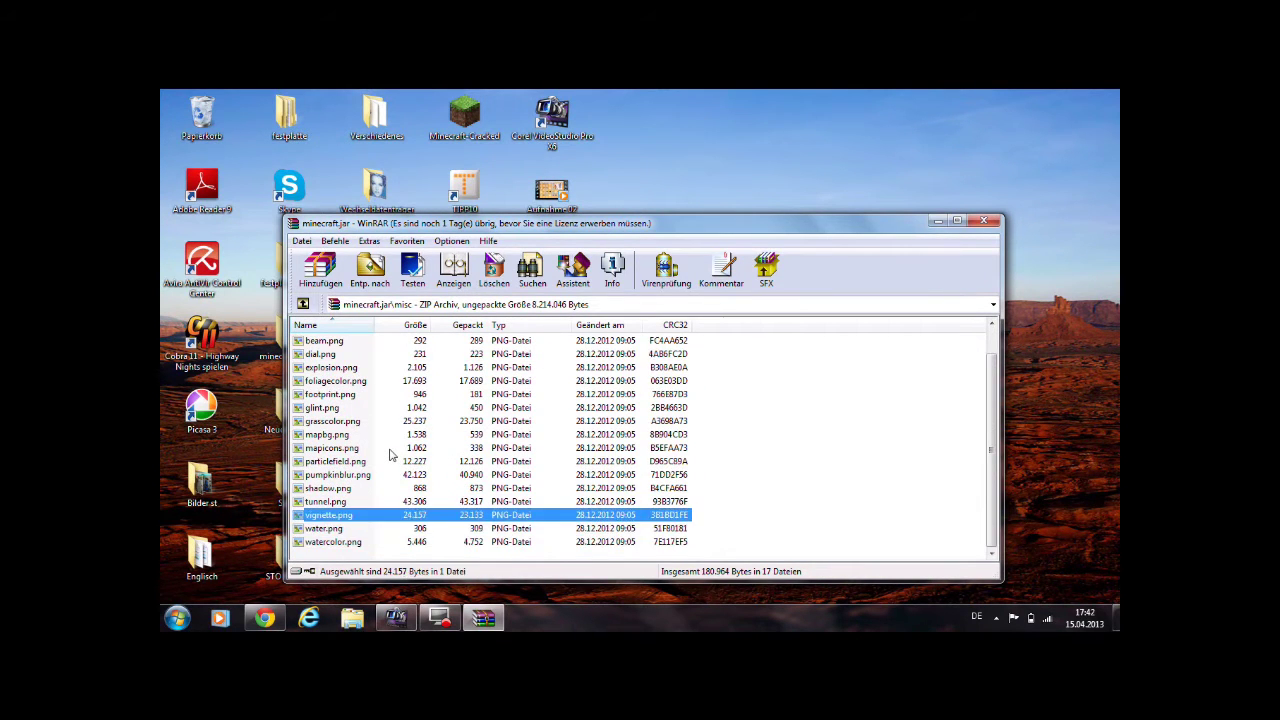
key(Home)
key(Return)
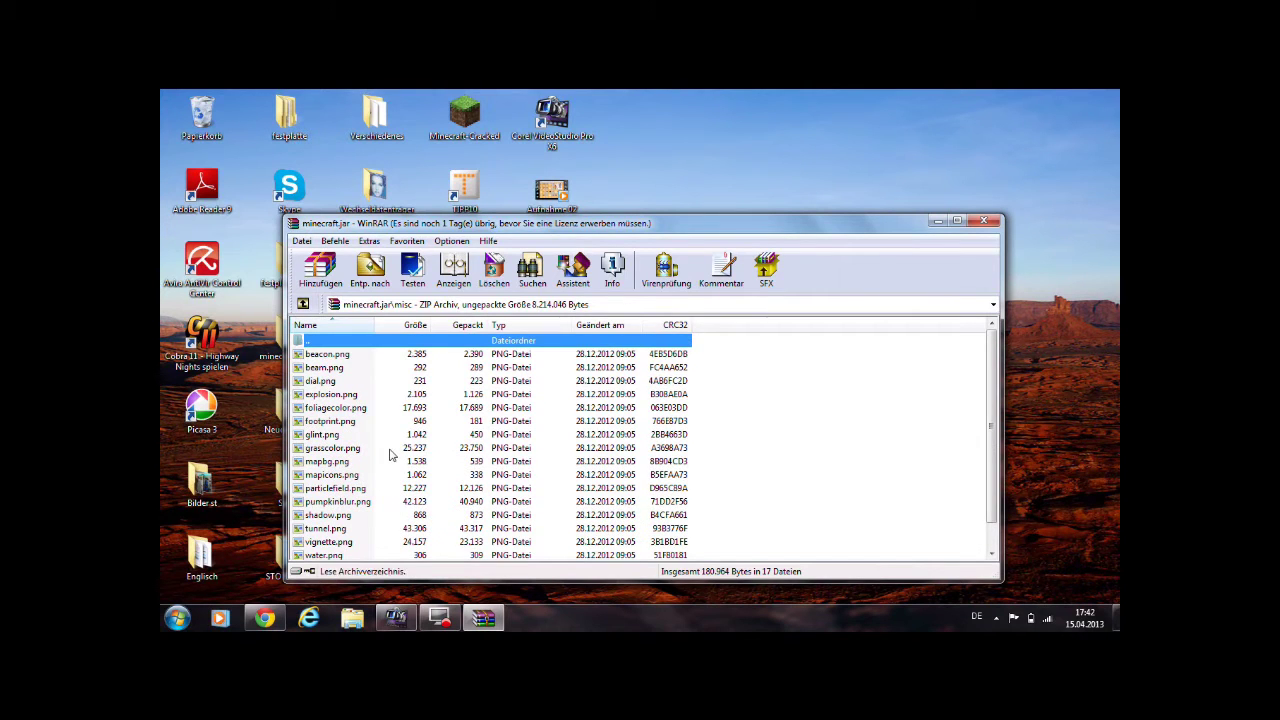
- Check the contents of the com and art folders, returning to the archive's root after each
key(Up)
key(Up)
key(Up)
key(Up)
key(Up)
key(Up)
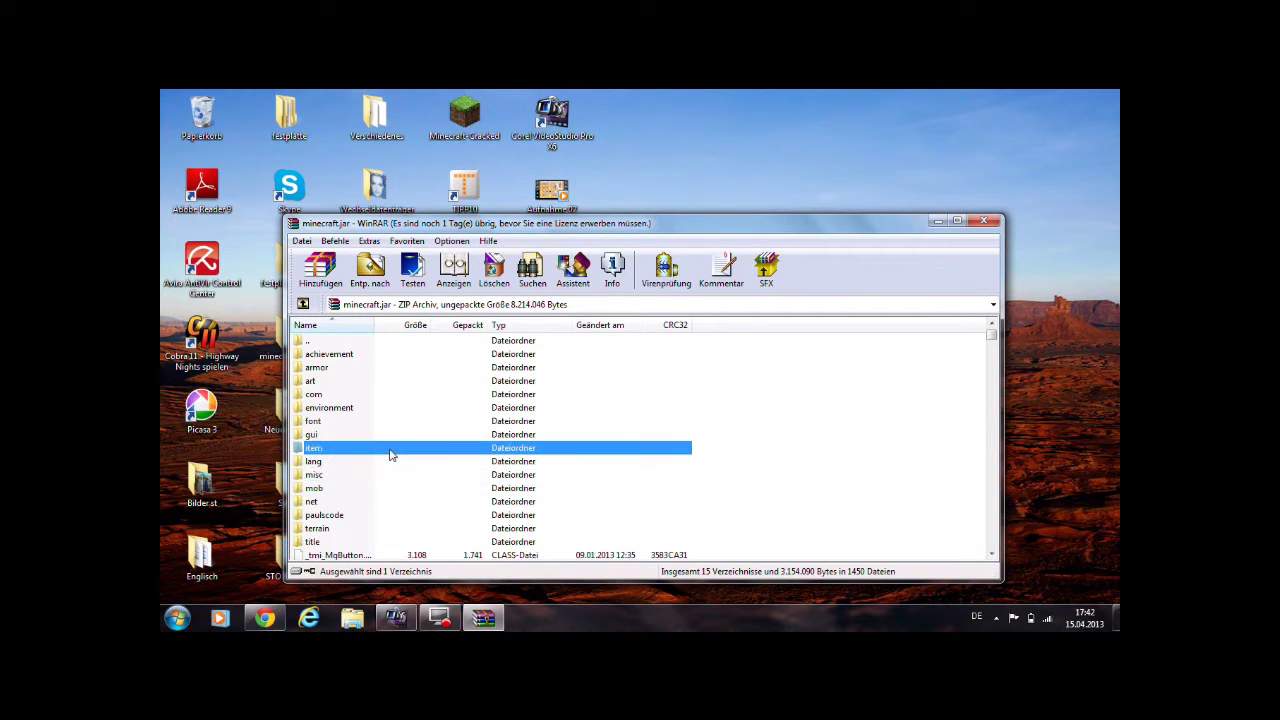
key(Return)
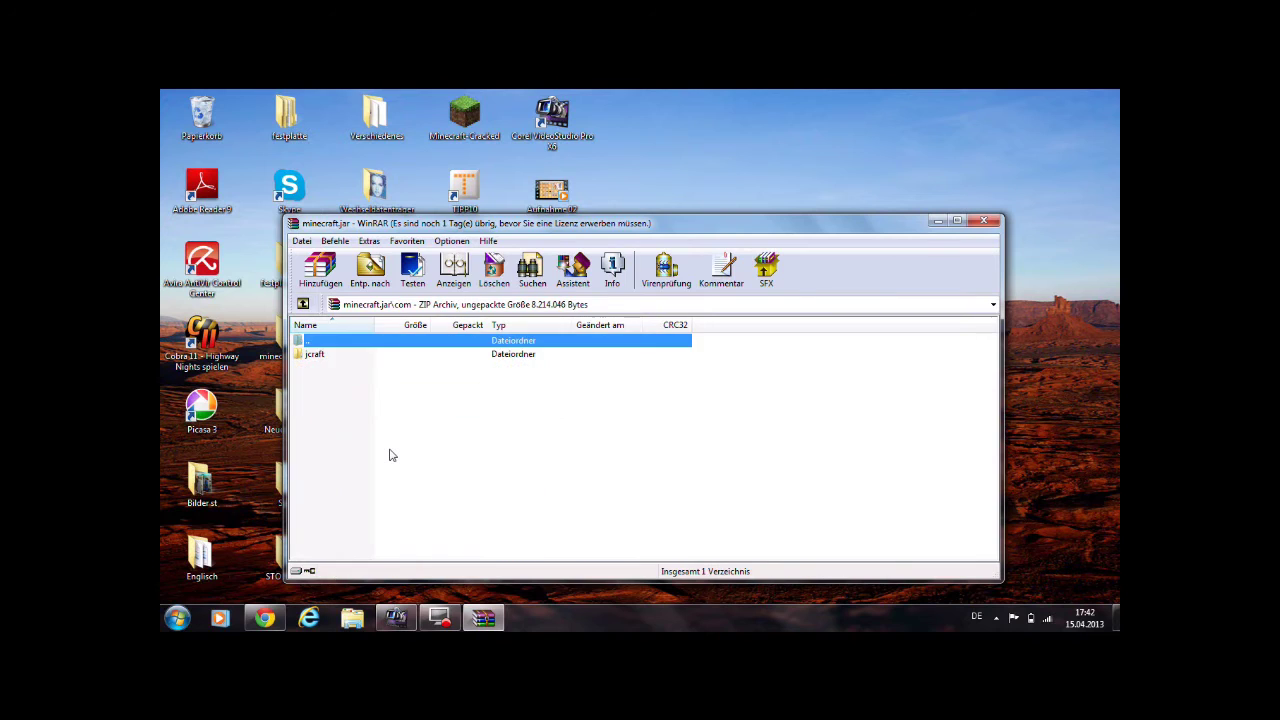
key(Up)
key(Return)
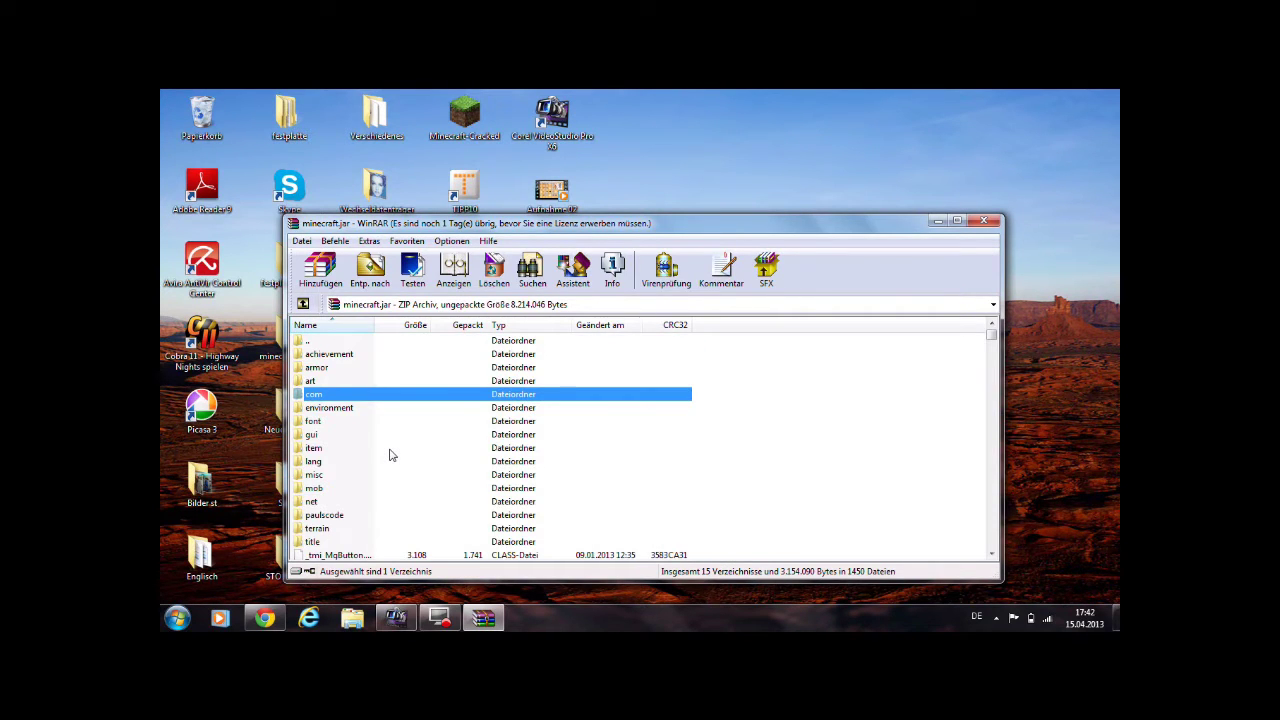
key(Up)
key(Return)
key(Up)
key(Return)
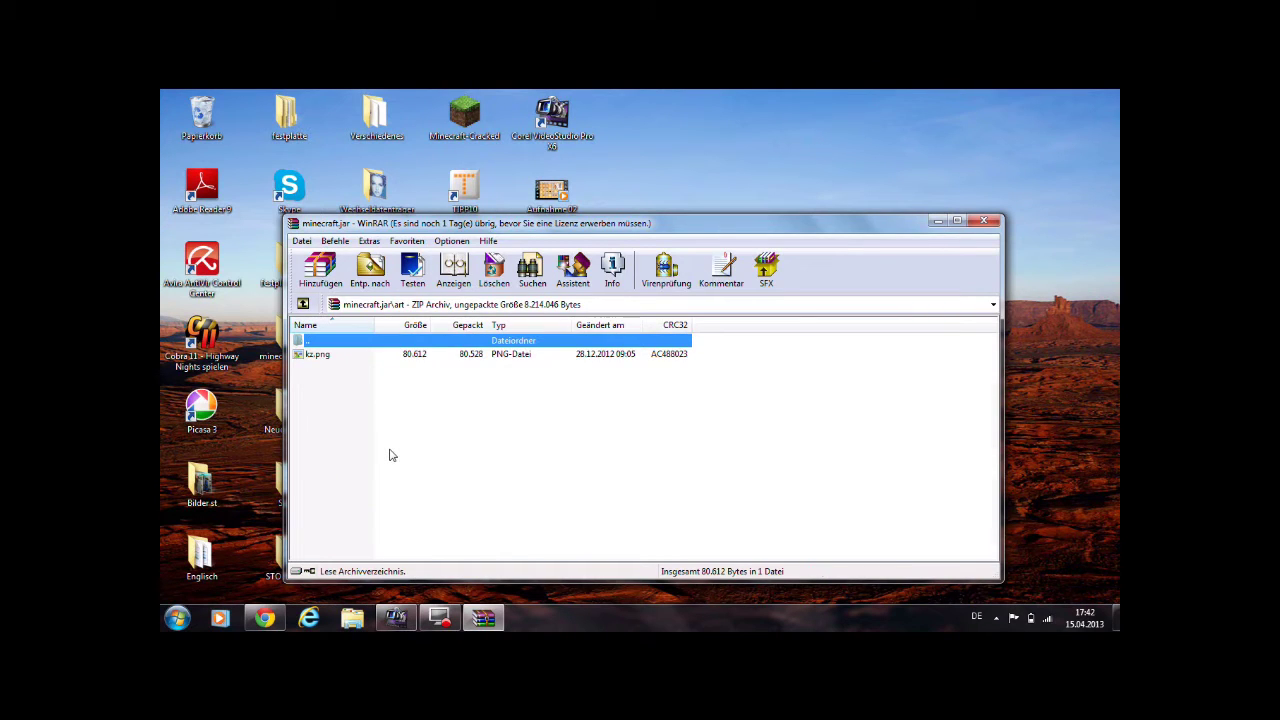
- Check the contents of the achievement and armor folders, returning to the archive's root after each
key(Up)
key(Up)
key(Return)
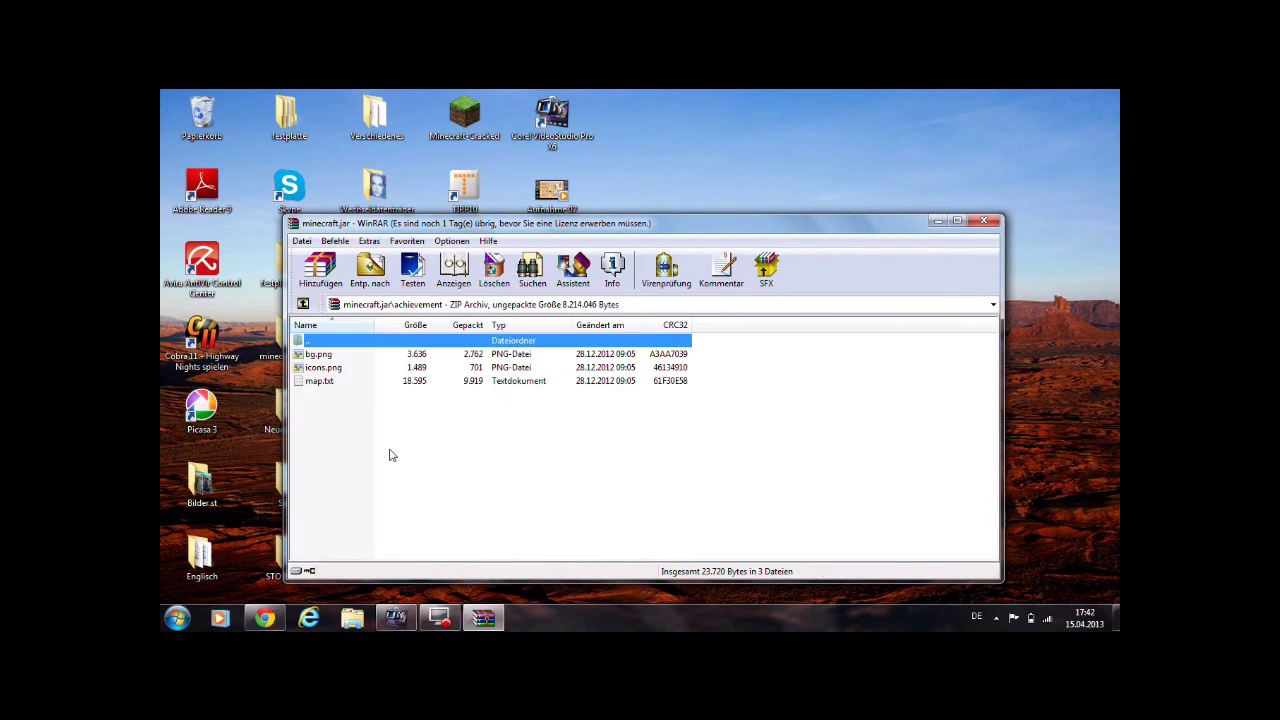
key(Return)
key(Down)
key(Return)
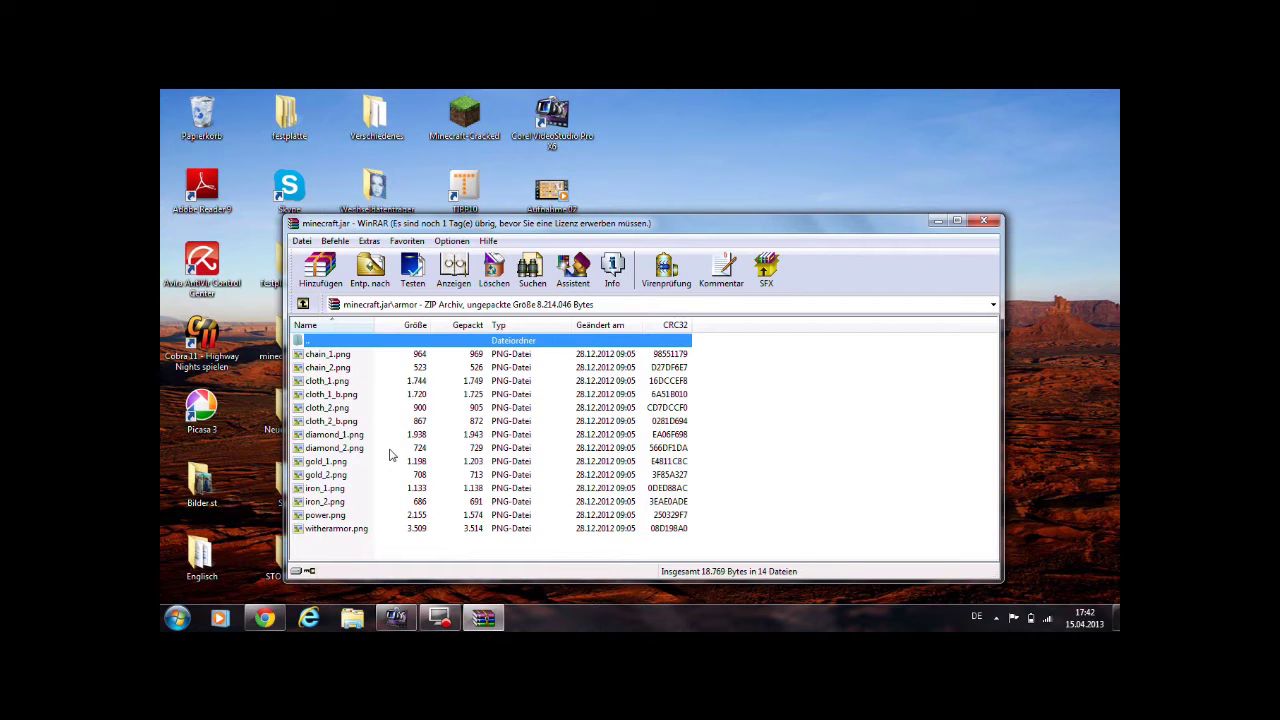
key(Return)
- Open the font folder, look through its glyph PNG files and return to the archive's root
key(Down)
key(Down)
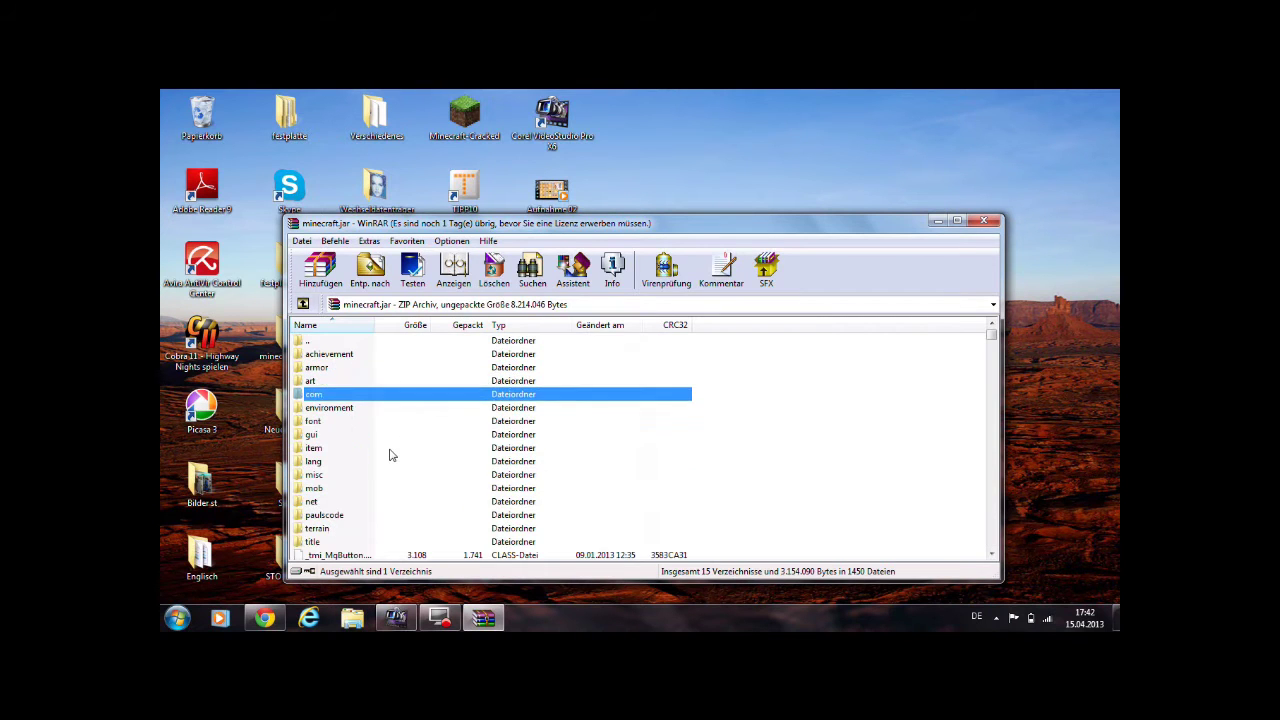
key(Down)
key(Down)
key(Return)
key(Down)
key(Down)
key(Down)
key(Down)
key(Down)
key(Down)
key(Down)
key(Down)
key(Down)
key(Down)
key(Down)
key(Down)
key(Down)
key(Down)
key(Down)
key(Down)
key(Down)
key(Down)
key(Down)
key(Down)
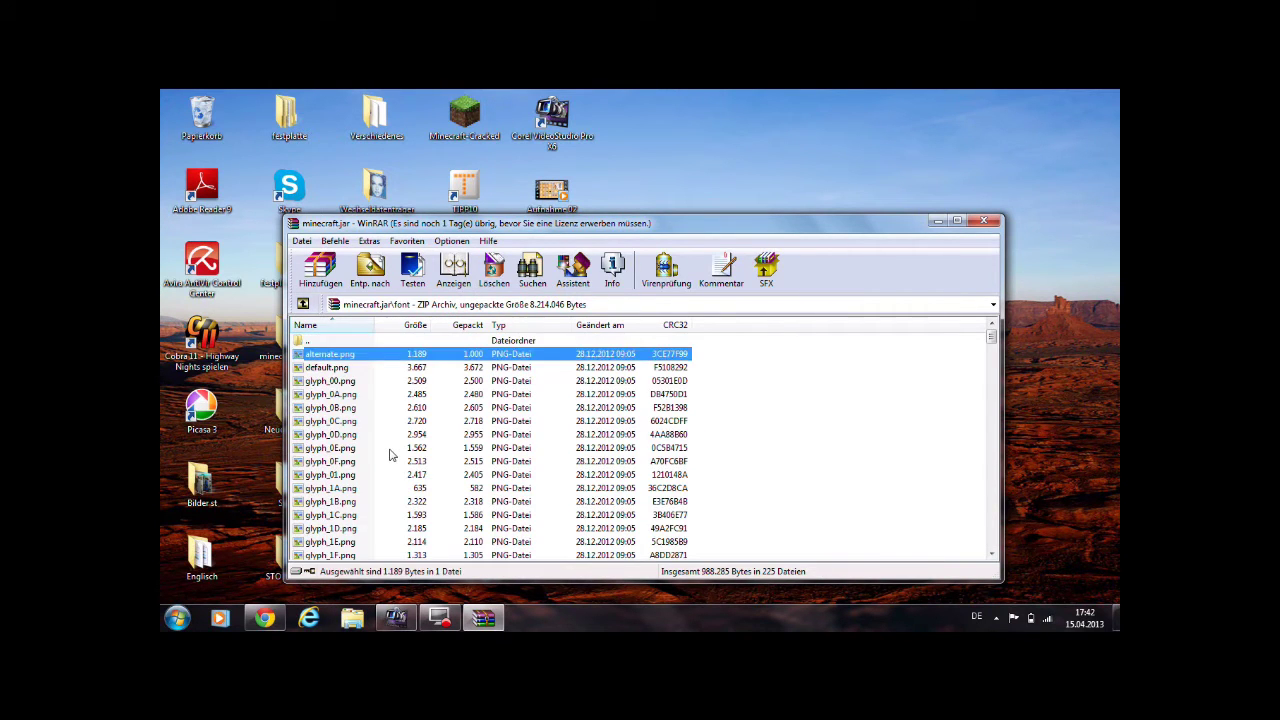
key(Down)
key(Down)
key(Down)
key(Down)
key(Down)
key(Down)
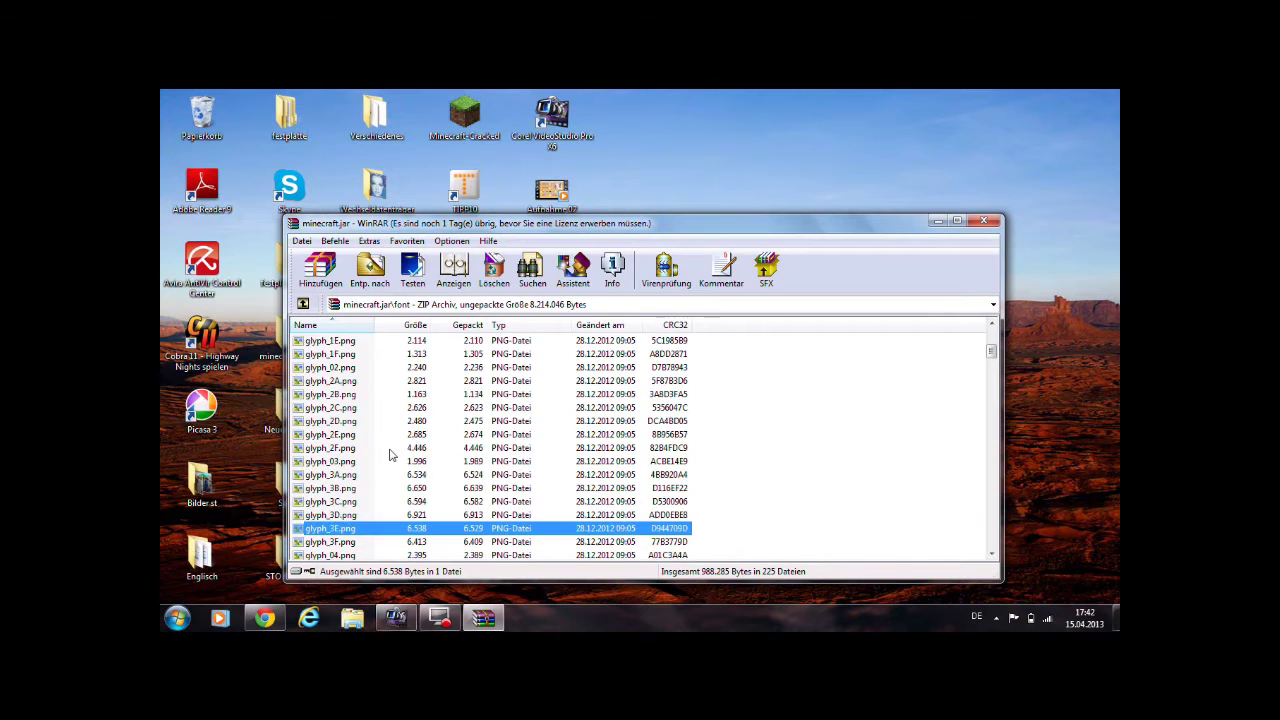
key(Home)
key(Return)
- Open the gui folder and look through its PNG files down to the end of the list and back
key(Down)
key(Down)
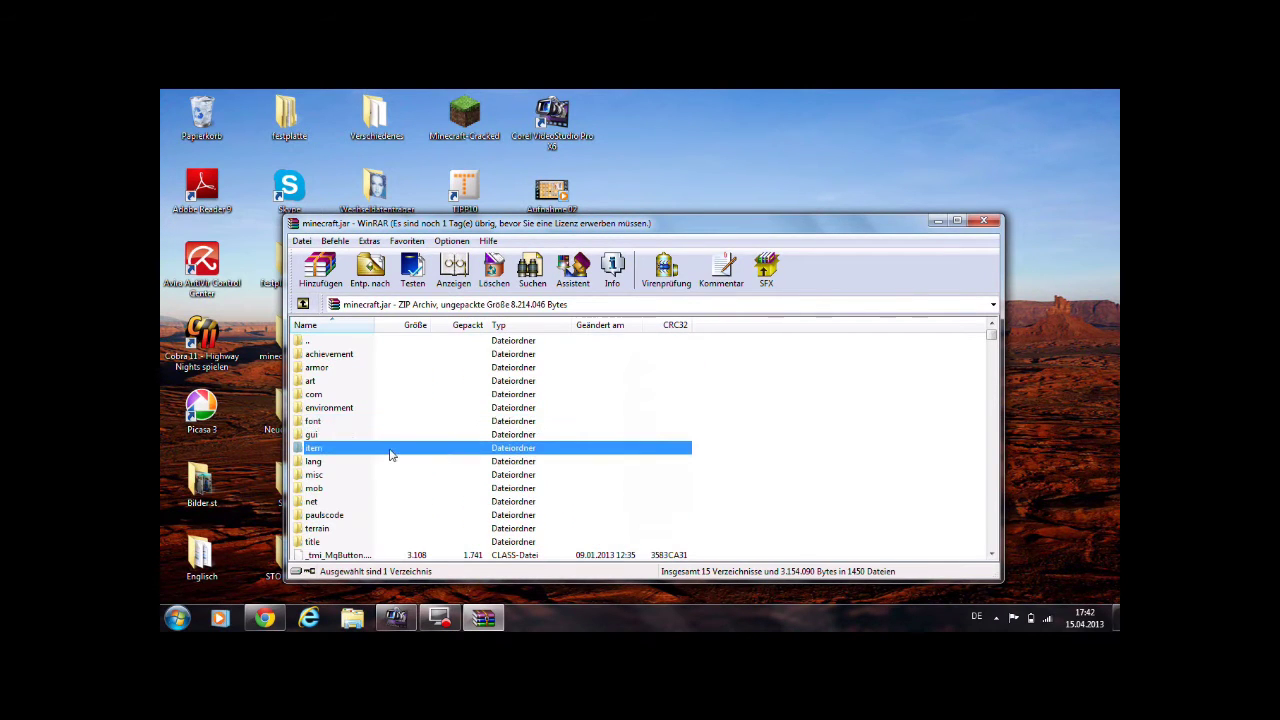
key(Up)
key(Return)
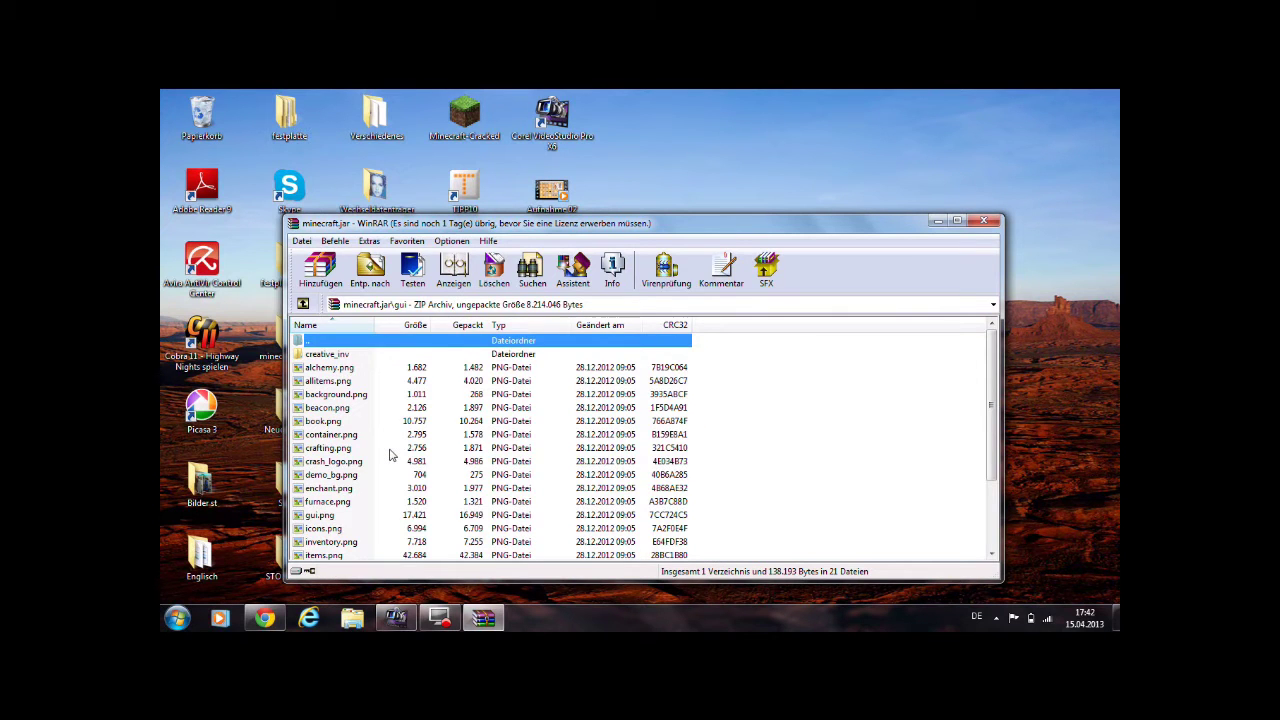
key(Down)
key(Down)
key(Down)
key(Down)
key(Down)
key(Down)
key(Down)
key(Down)
key(Down)
key(Down)
key(Down)
key(Down)
key(Down)
key(Down)
key(Down)
key(Down)
key(Down)
key(Down)
key(Down)
key(Down)
key(Down)
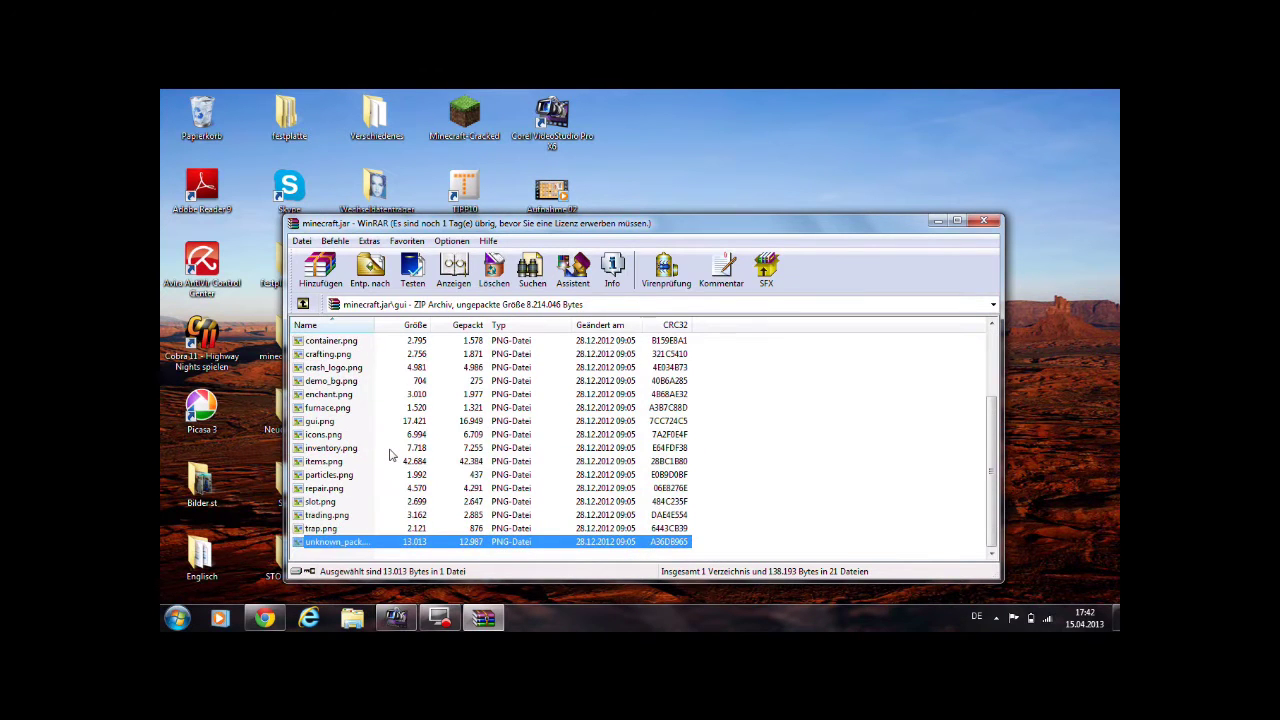
key(Up)
key(Up)
key(Up)
key(Up)
key(Up)
key(Up)
key(Up)
key(Up)
key(Up)
key(Up)
key(Up)
key(Up)
key(Up)
key(Up)
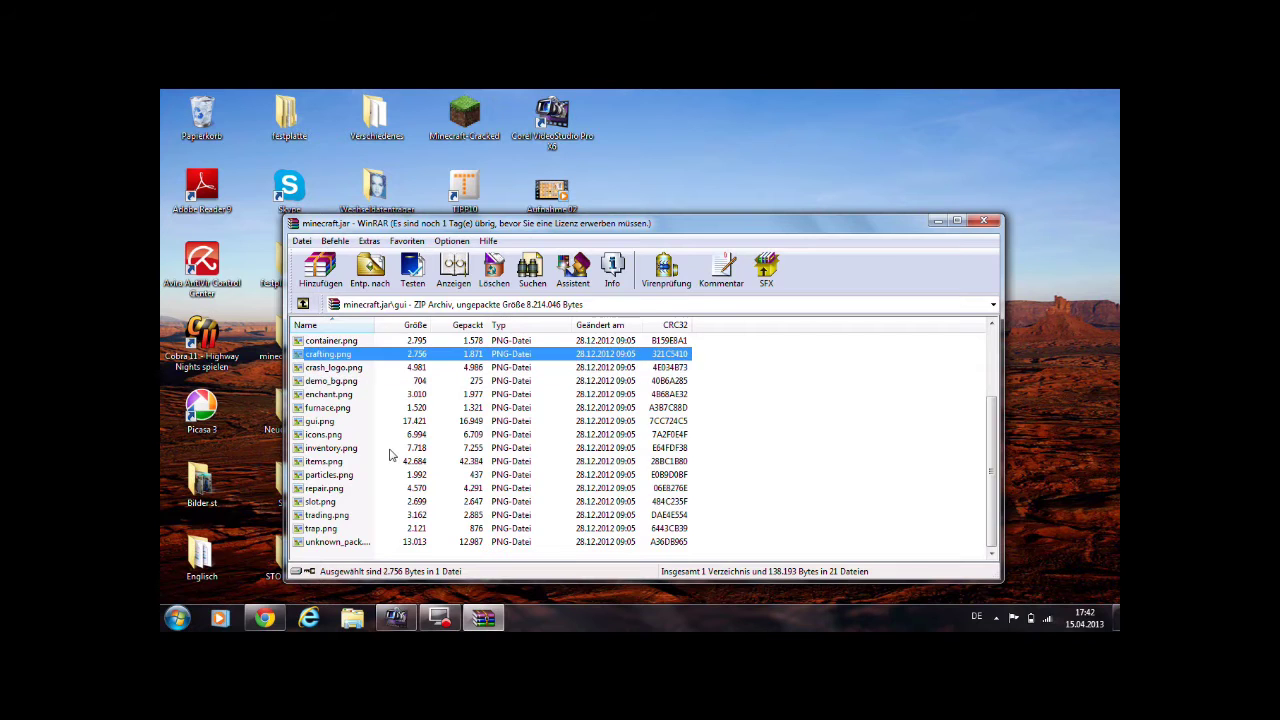
key(Up)
key(Up)
key(Up)
key(Up)
key(Up)
key(Up)
key(Up)
key(Up)
- Check the creative_inv subfolder inside gui and return to the archive's root
key(Down)
key(Return)
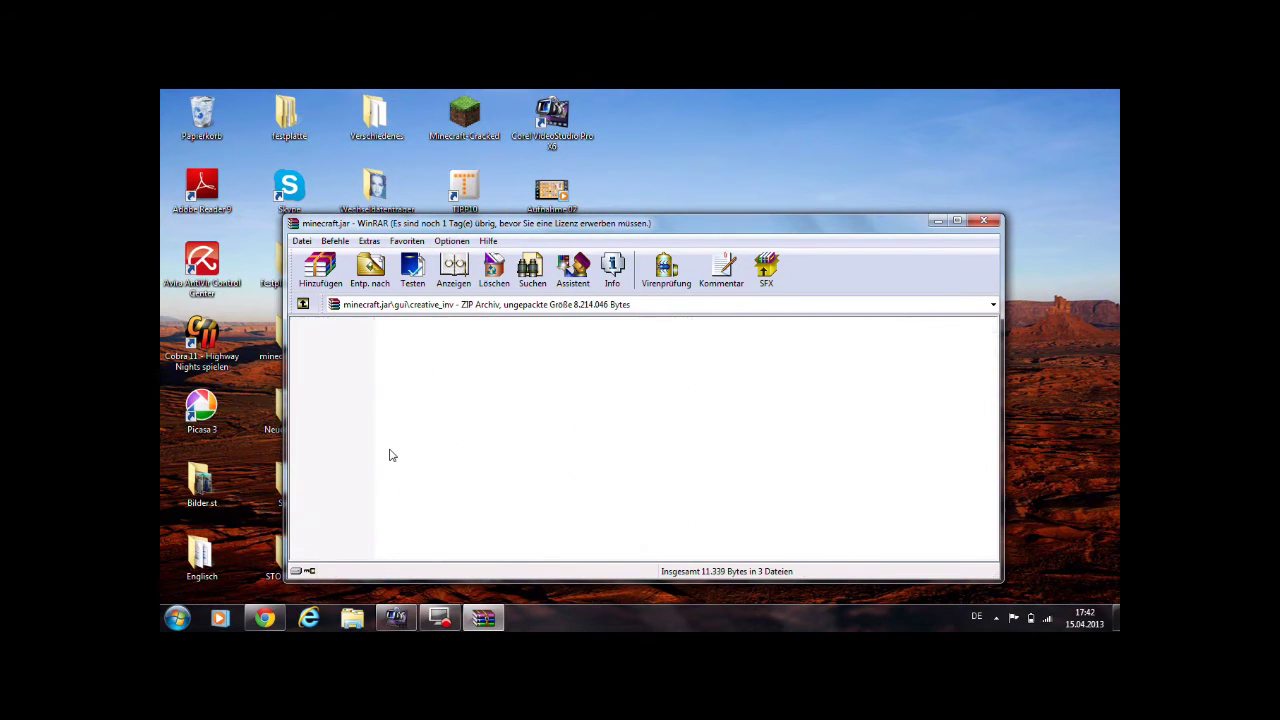
key(Return)
key(Return)
key(Return)
key(Up)
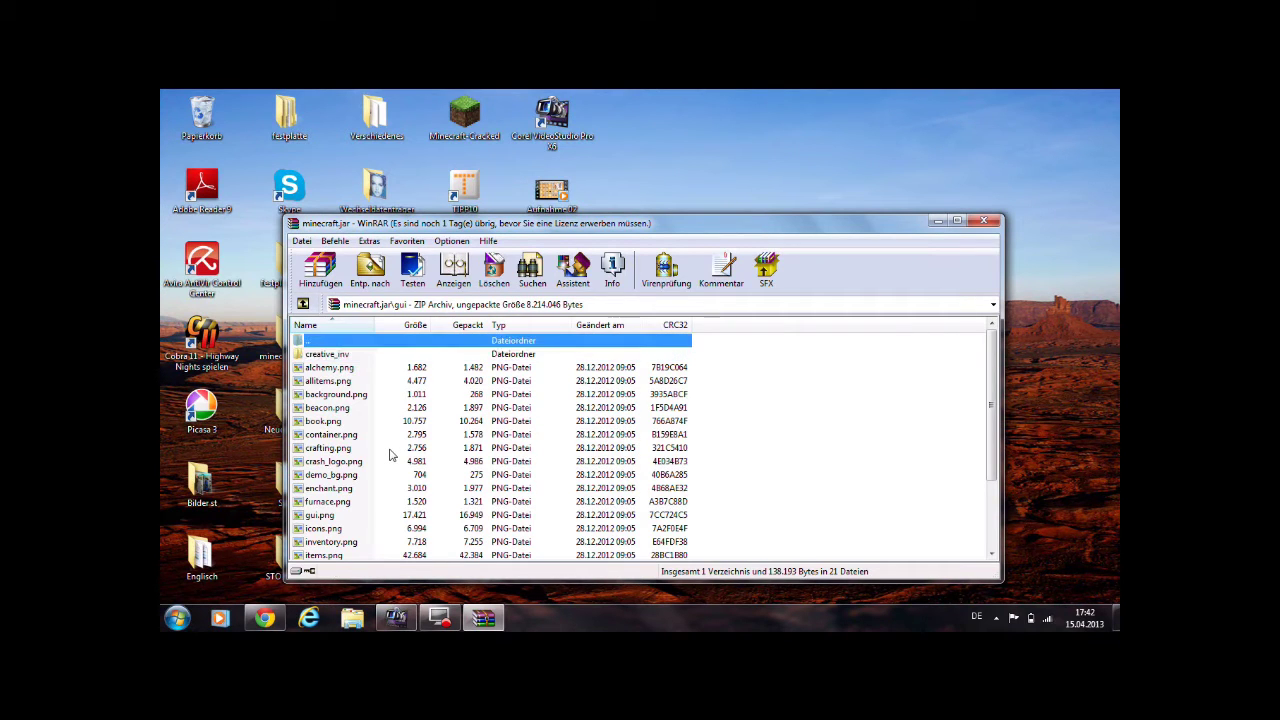
key(Return)
- Open the item folder, look through its PNG files, and view sign.png before closing the image
key(Down)
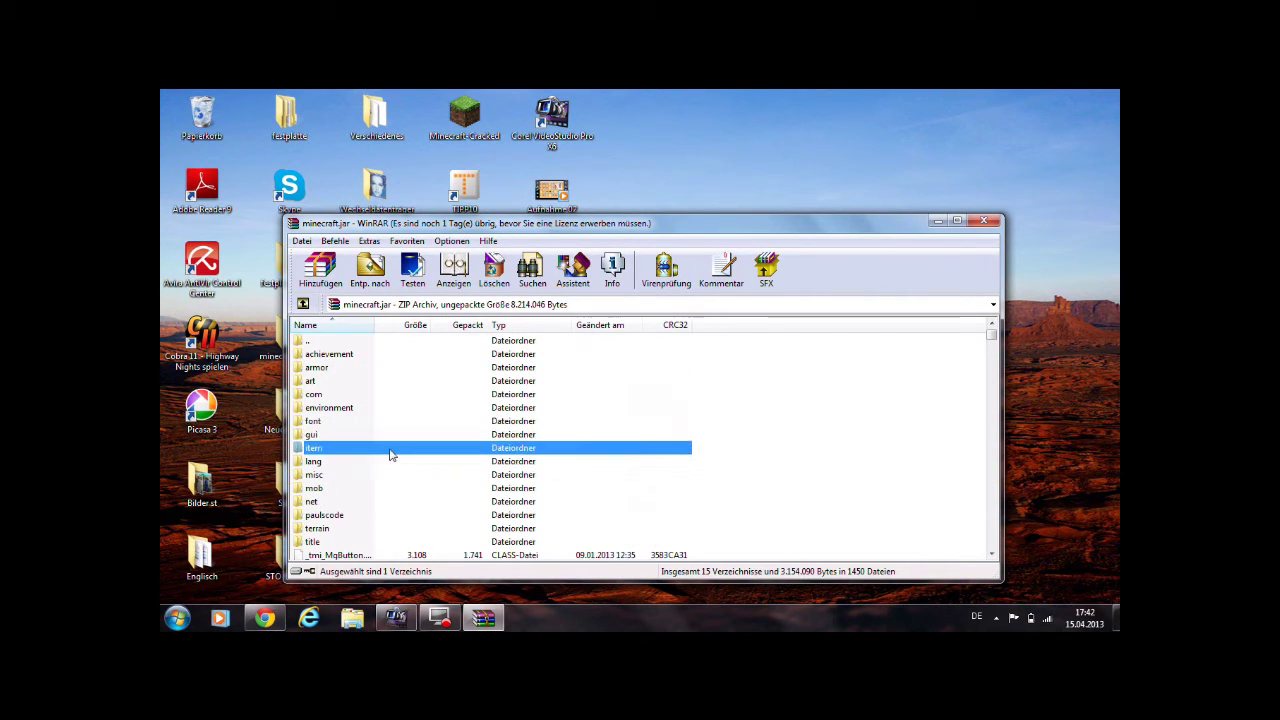
key(Return)
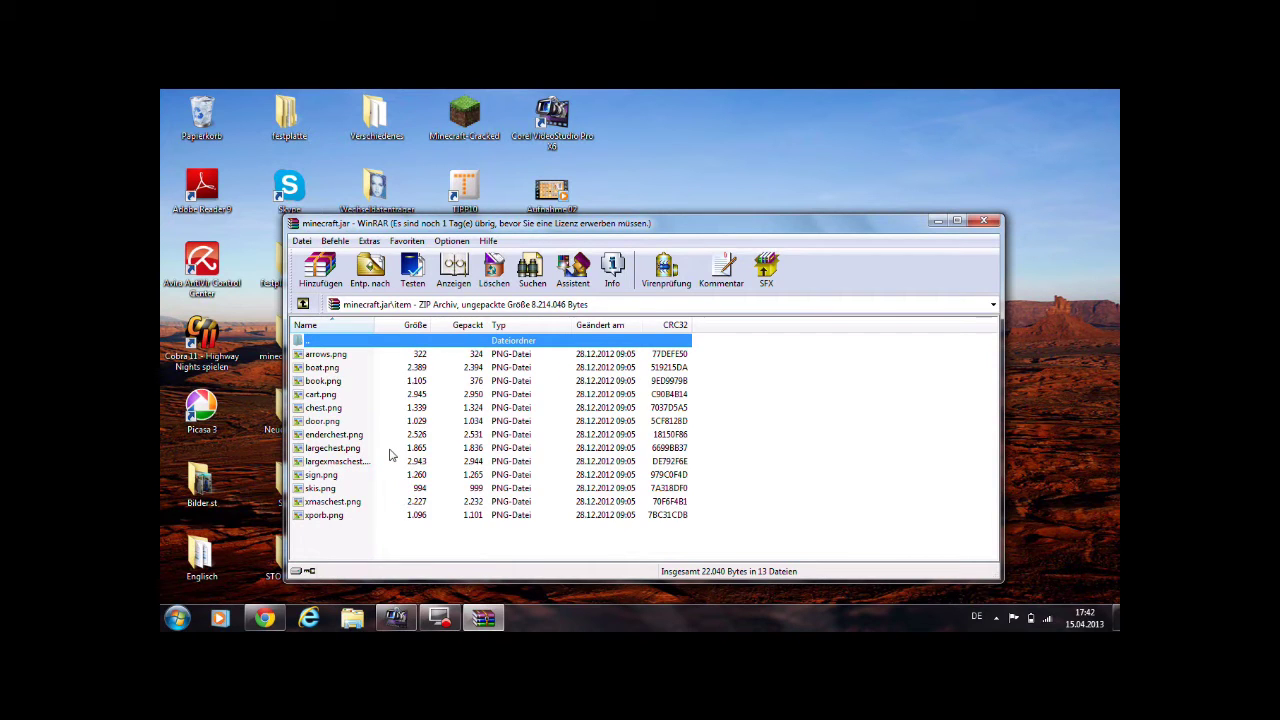
key(Down)
key(Down)
key(Down)
key(Down)
key(Down)
key(Down)
key(Down)
key(Down)
key(Down)
key(Down)
key(Down)
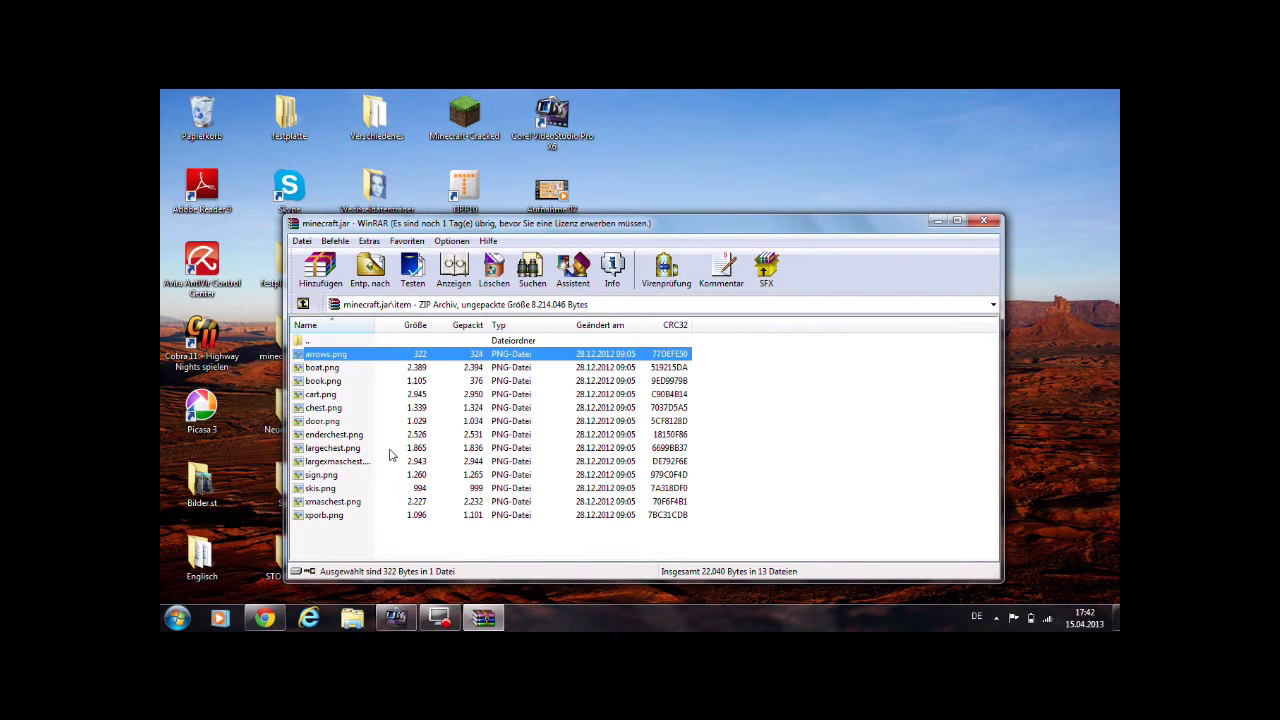
key(Up)
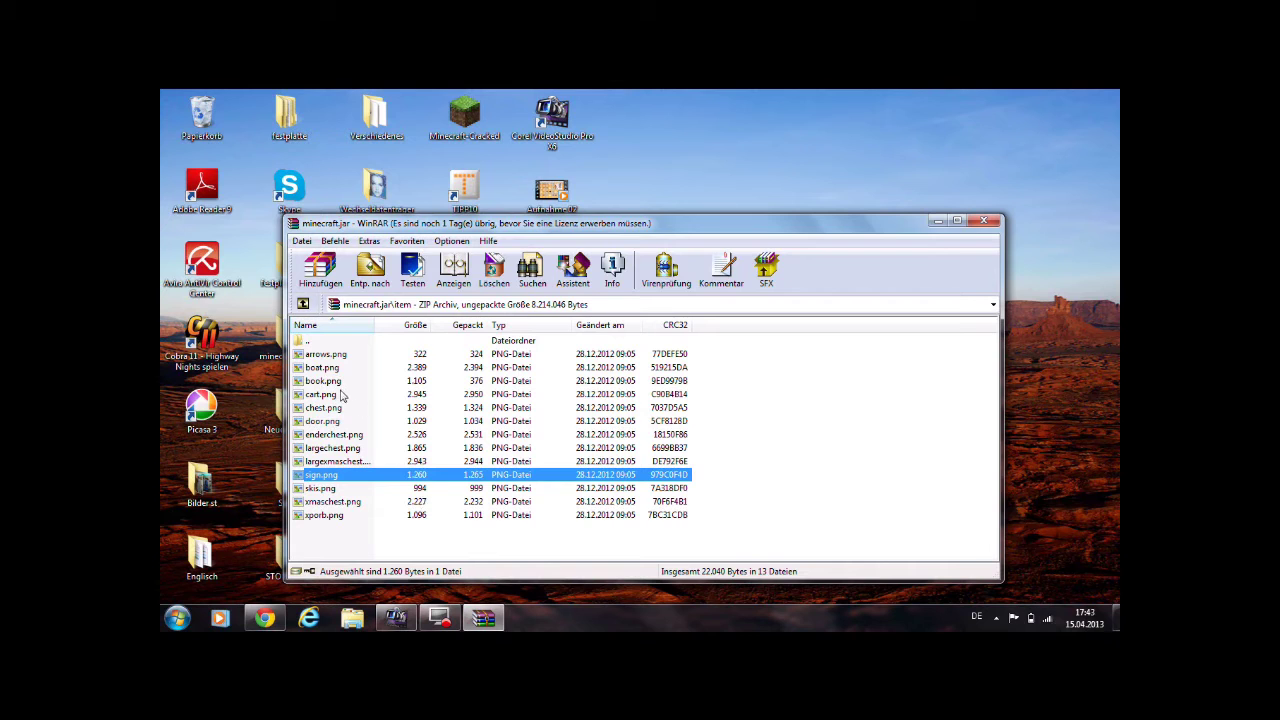
key(Return)
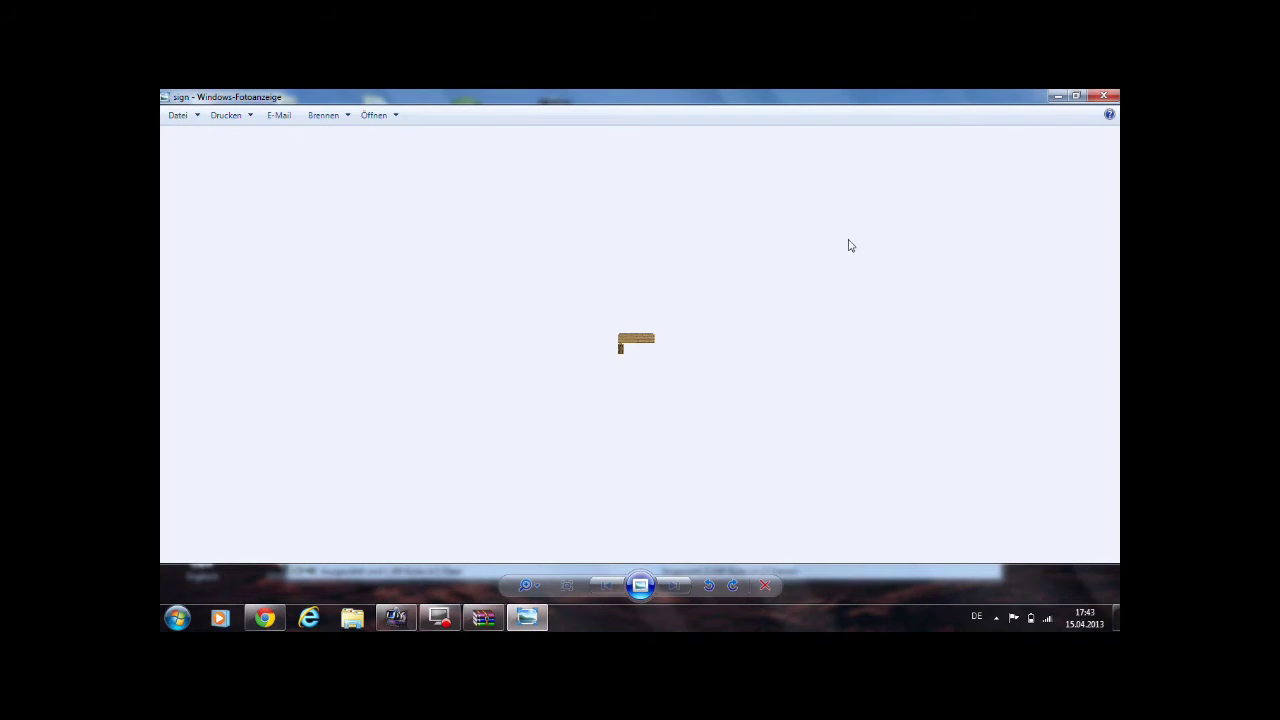
click(1103, 96)
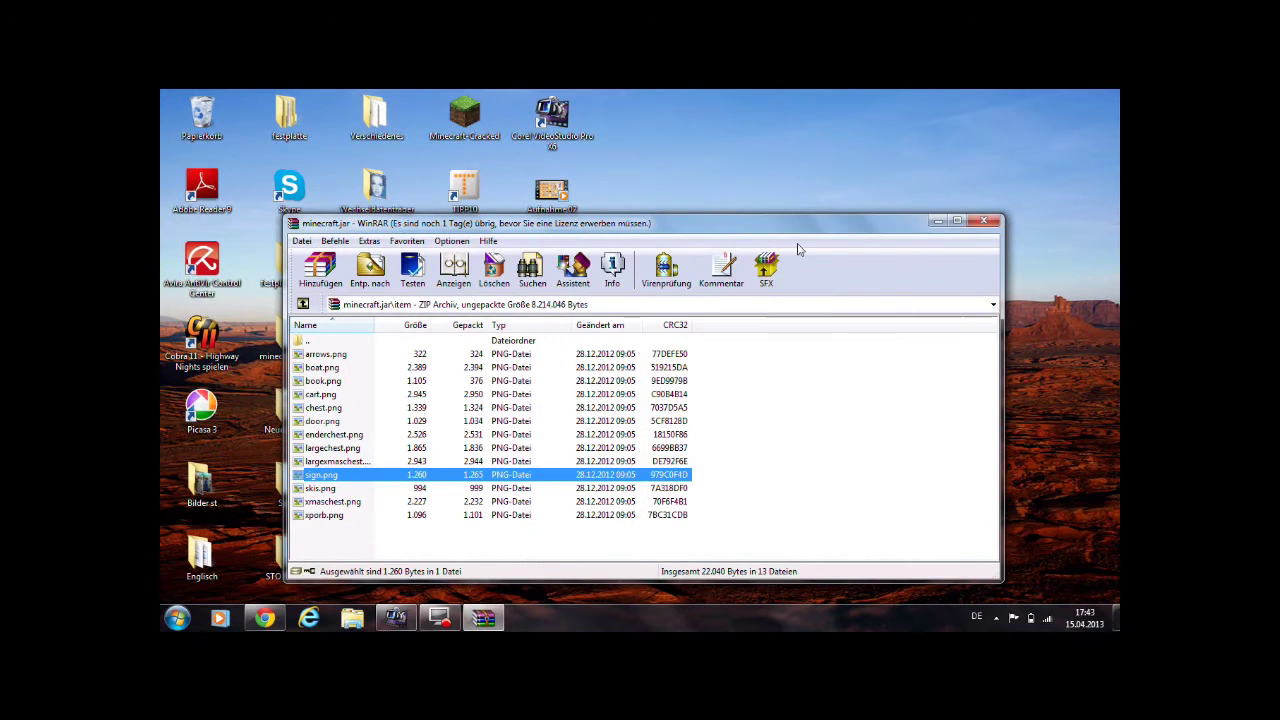
- Look back up through the item folder's PNG files and return to the archive's root
key(Up)
key(Up)
key(Up)
key(Up)
key(Up)
key(Up)
key(Up)
key(Up)
key(Up)
key(Up)
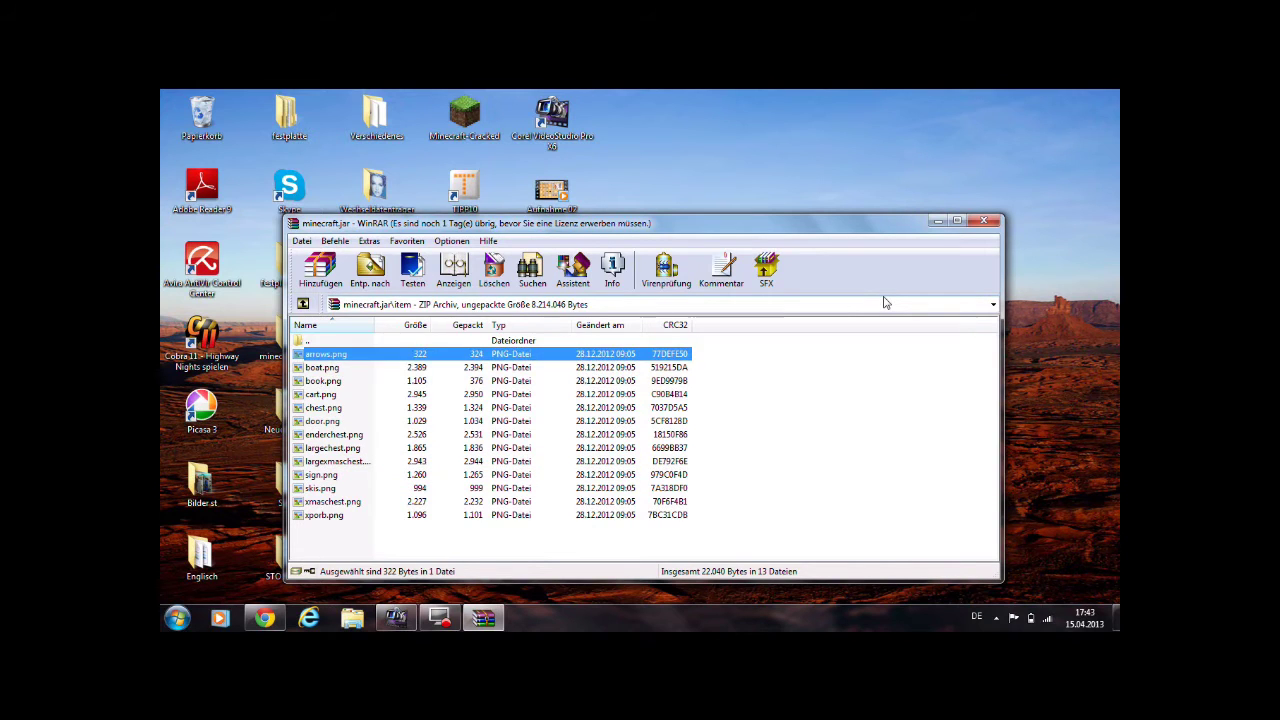
key(Return)
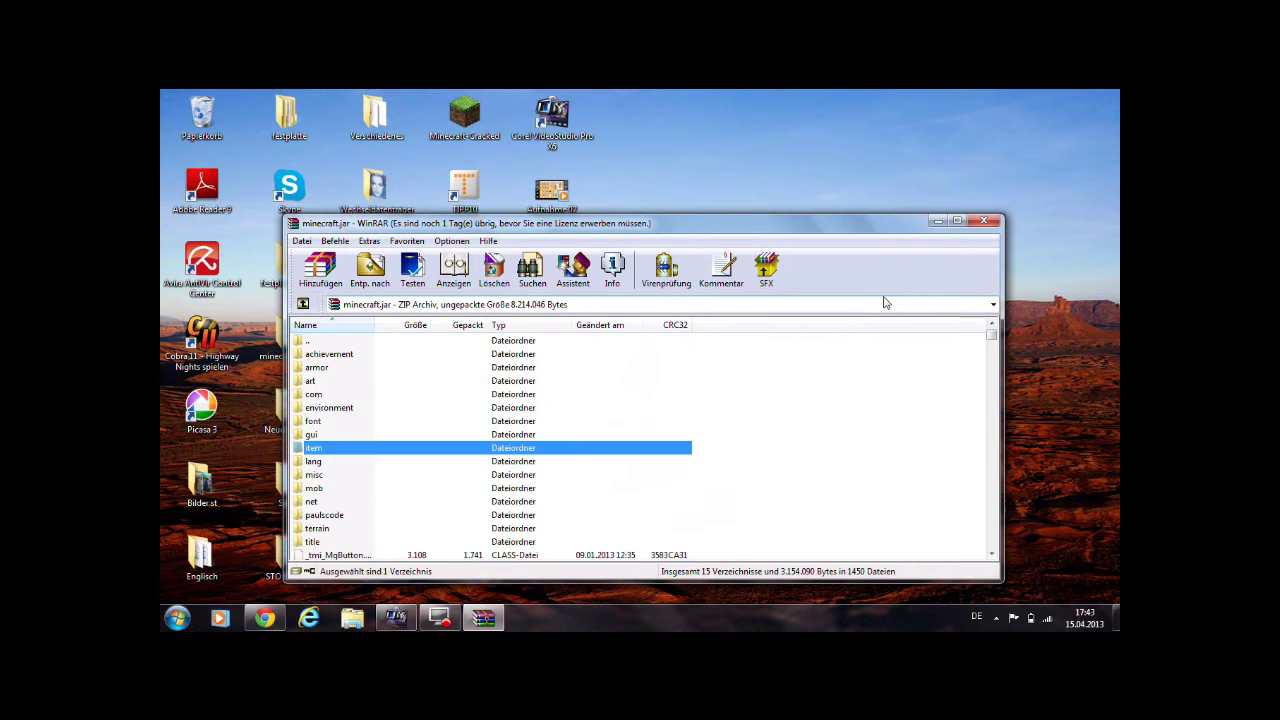
- Open the lang folder, check its file types and return to the archive's root
key(Down)
key(Down)
key(Down)
key(Up)
key(Up)
key(Return)
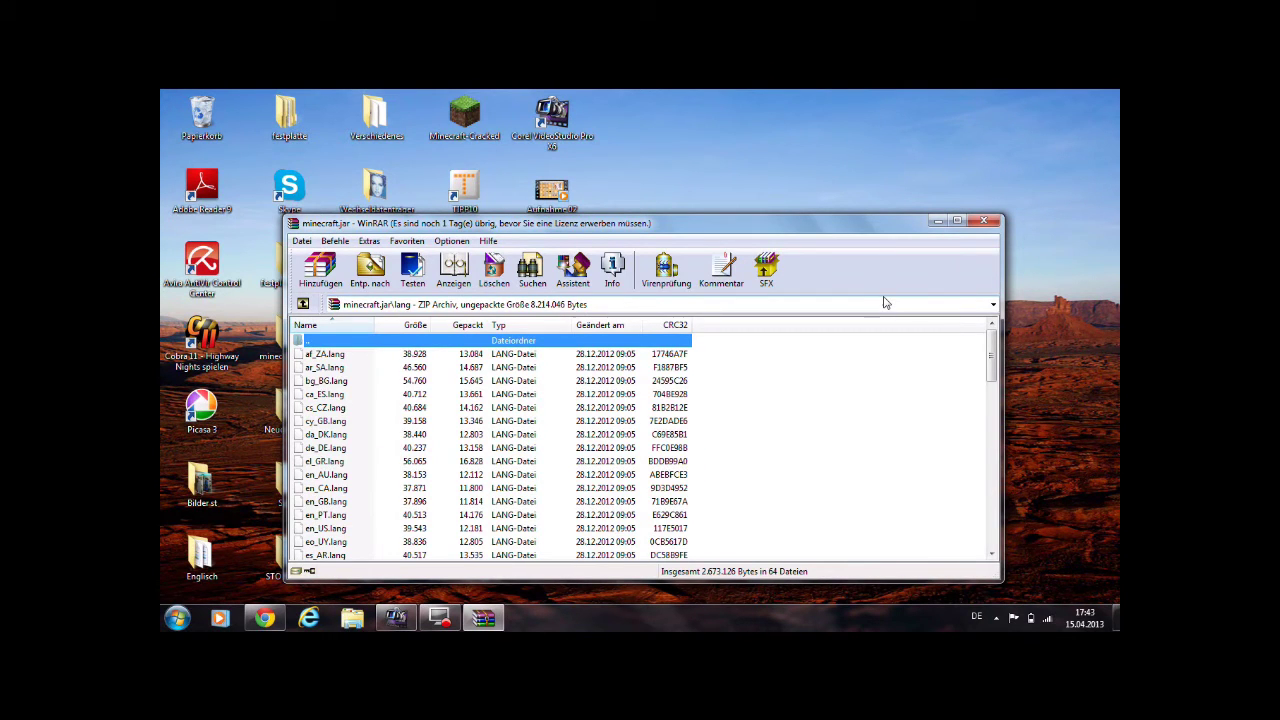
key(BackSpace)
- Open the misc folder, look through its PNG files down to the end and return to the archive's root
key(Down)
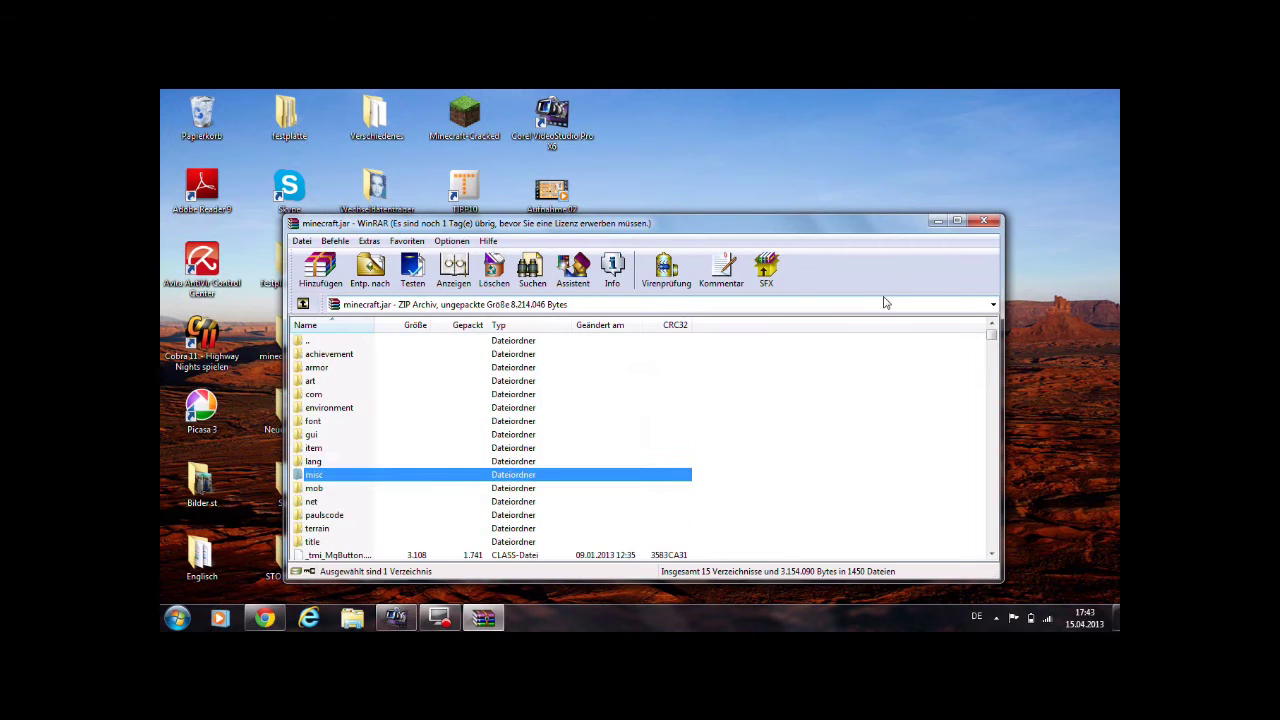
key(Return)
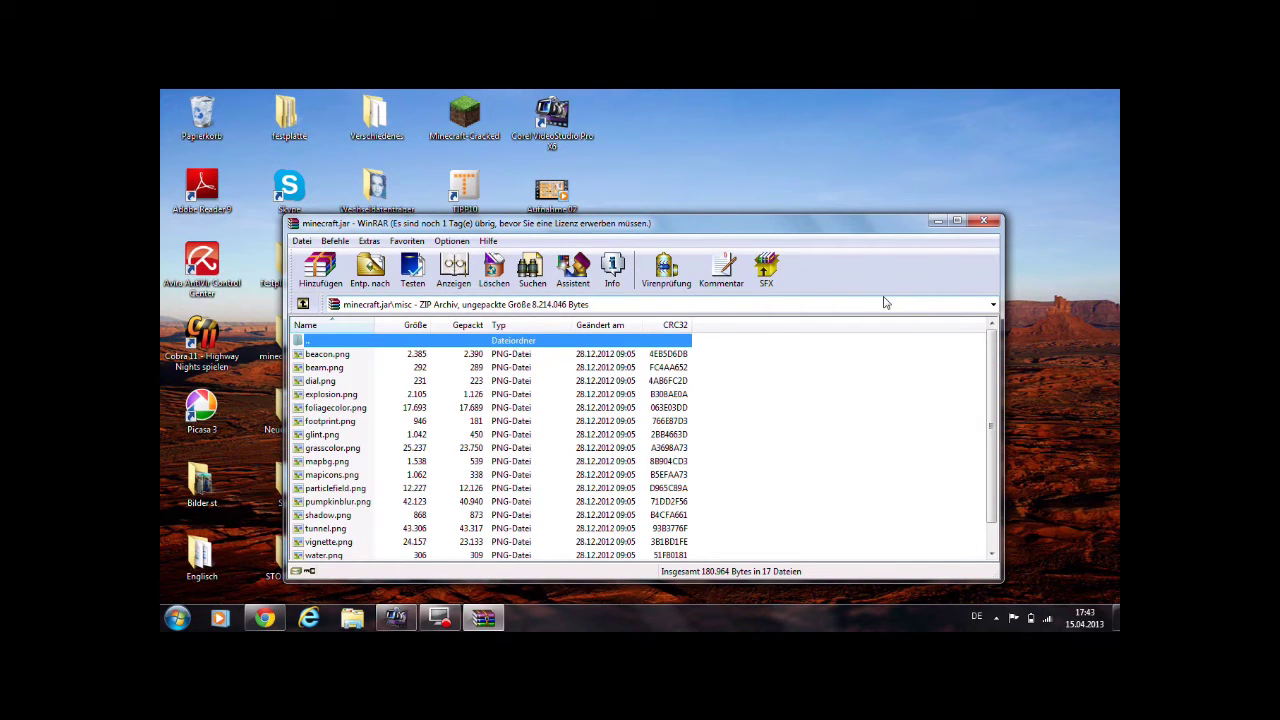
key(Down)
key(Down)
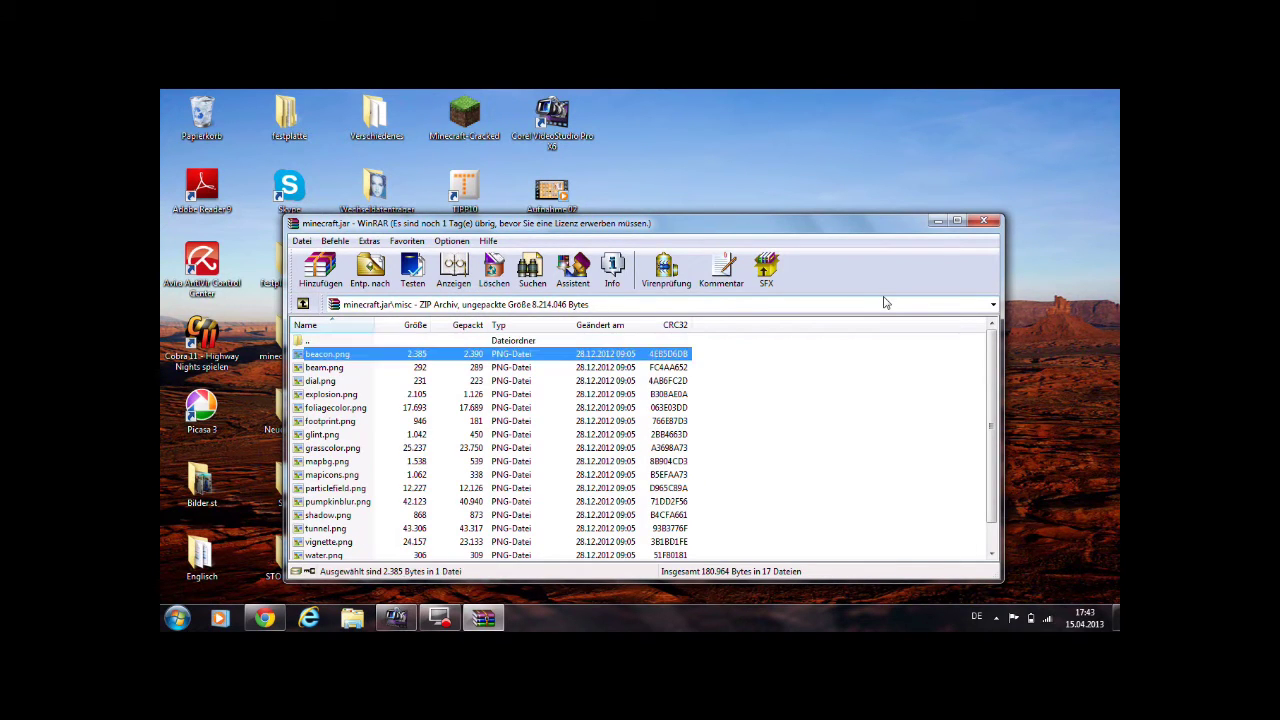
key(End)
key(Up)
key(Up)
key(Up)
key(Up)
key(Up)
key(Up)
key(Up)
key(Up)
key(Up)
key(Up)
key(Up)
key(Up)
key(Up)
key(Up)
key(Up)
key(Up)
key(Up)
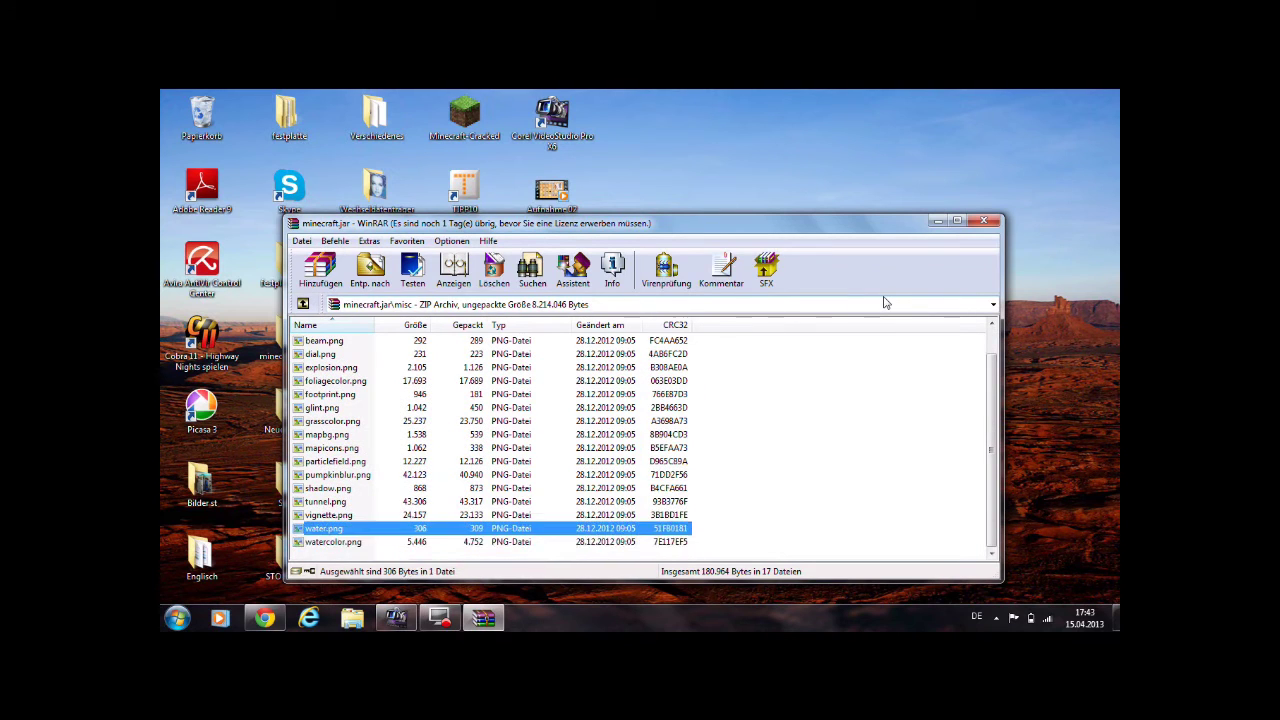
key(Return)
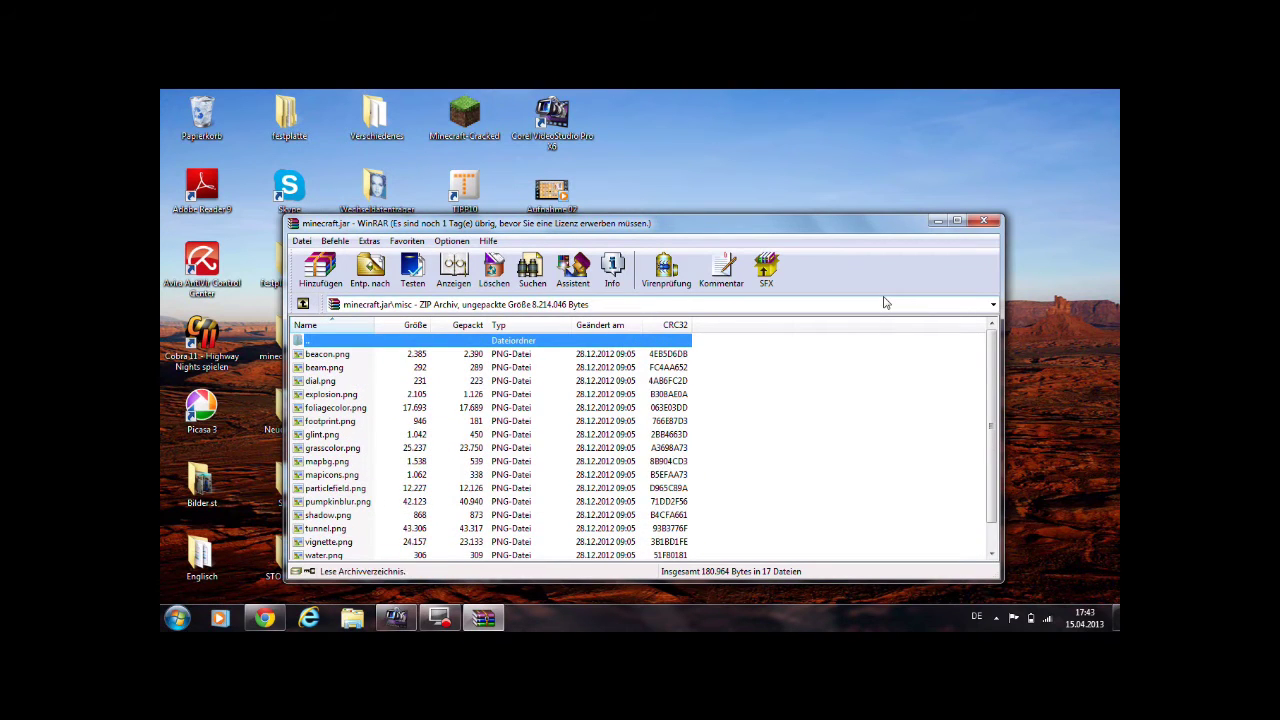
- Open the mob folder, look through its first PNG files around char.png and return to the archive's root
key(Down)
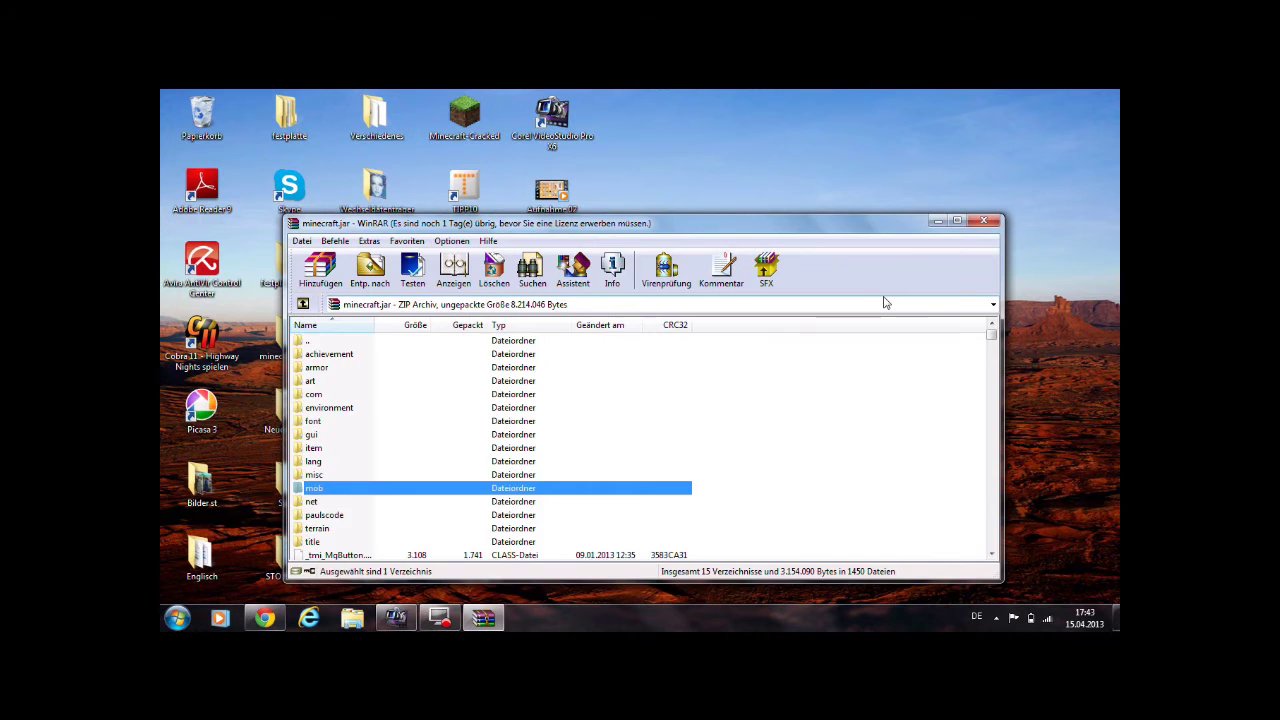
key(Return)
key(Down)
key(Down)
key(Down)
key(Down)
key(Down)
key(Down)
key(Down)
key(Down)
key(Down)
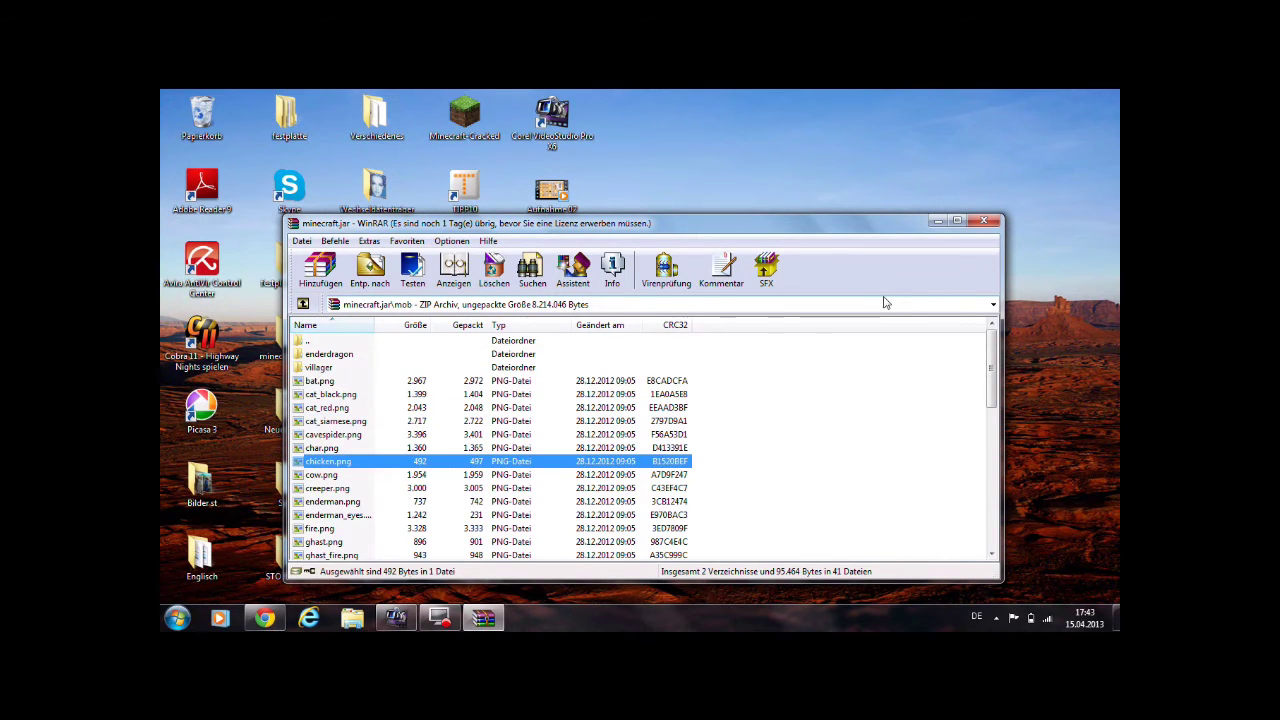
key(Up)
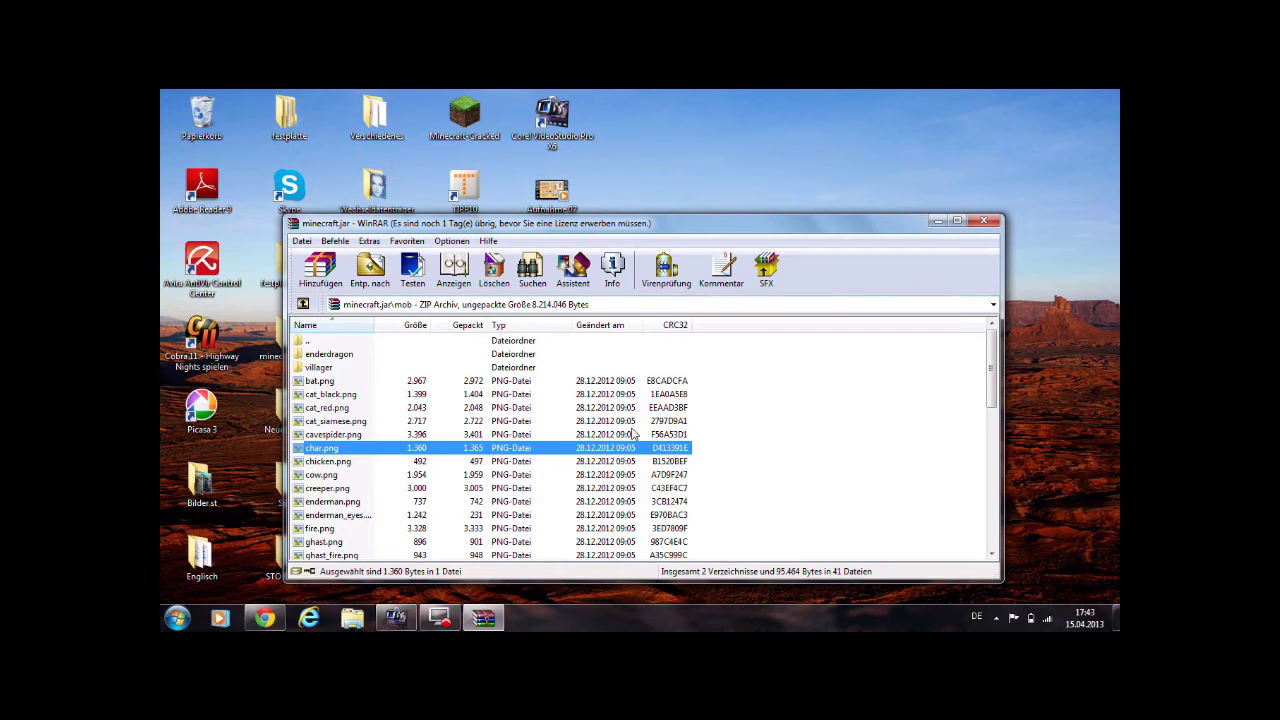
click(387, 342)
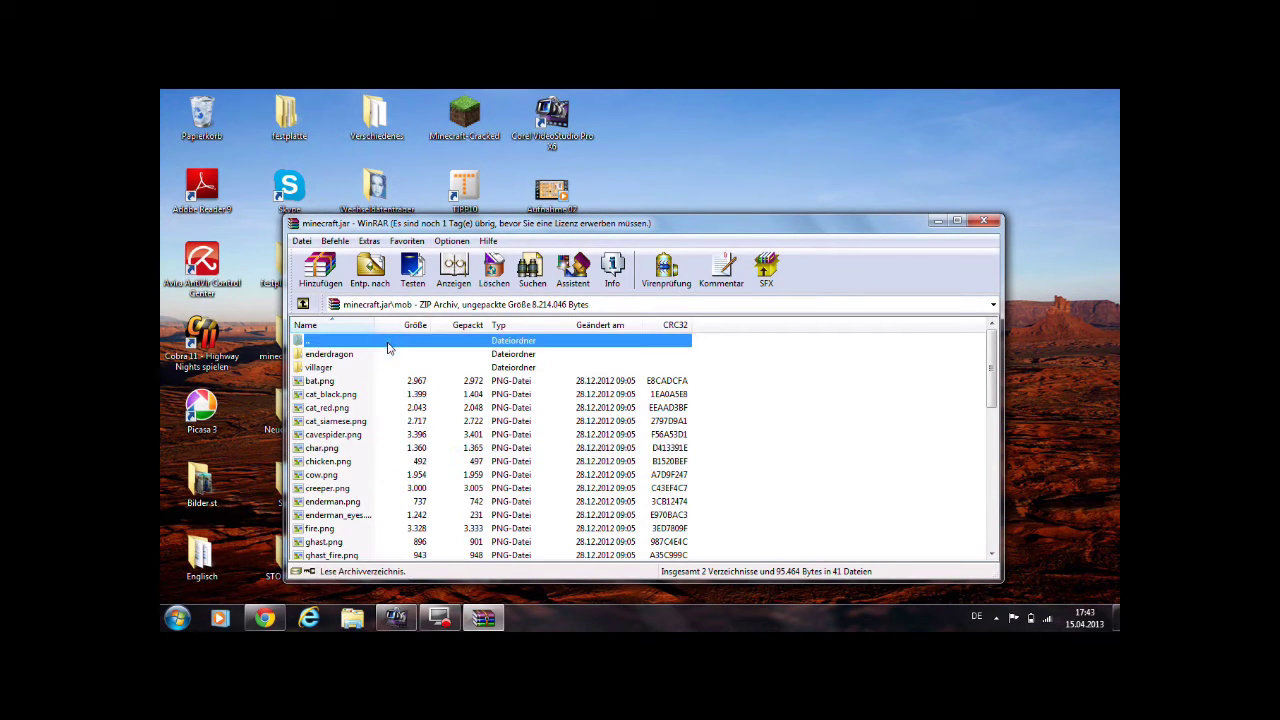
double_click(387, 342)
- Check the contents of the net folder and return to the archive's root
click(337, 501)
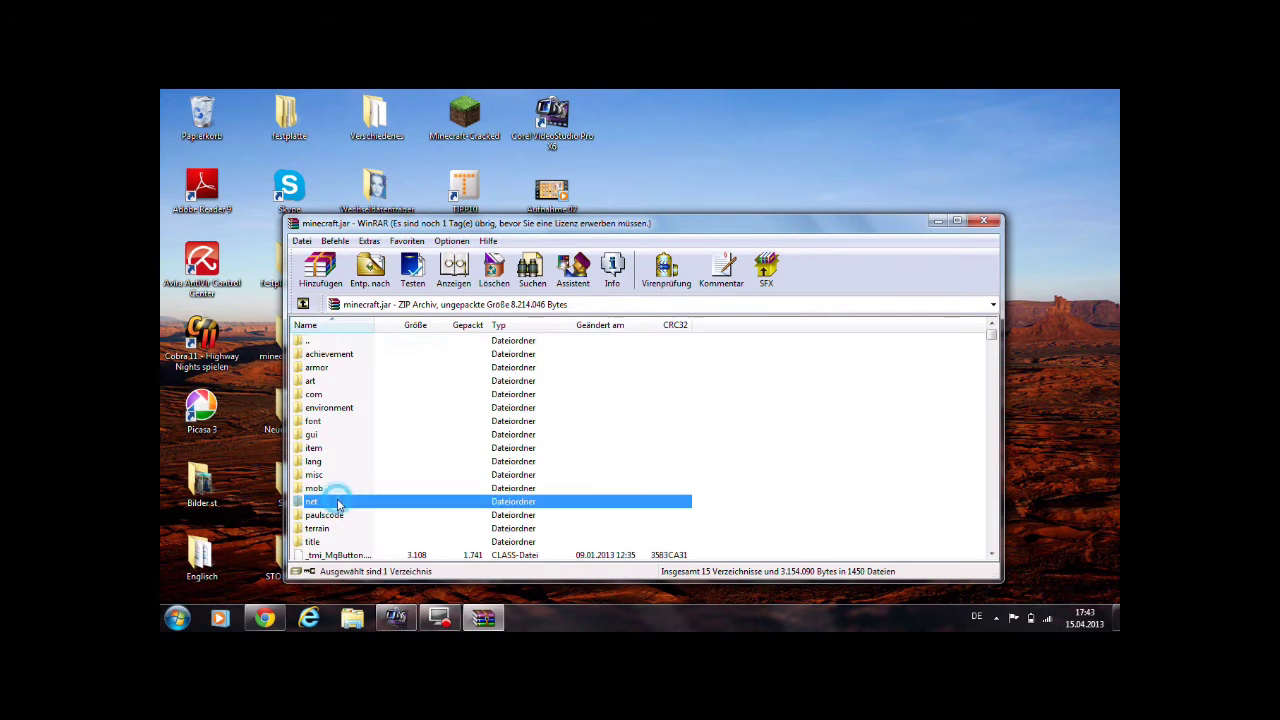
double_click(337, 501)
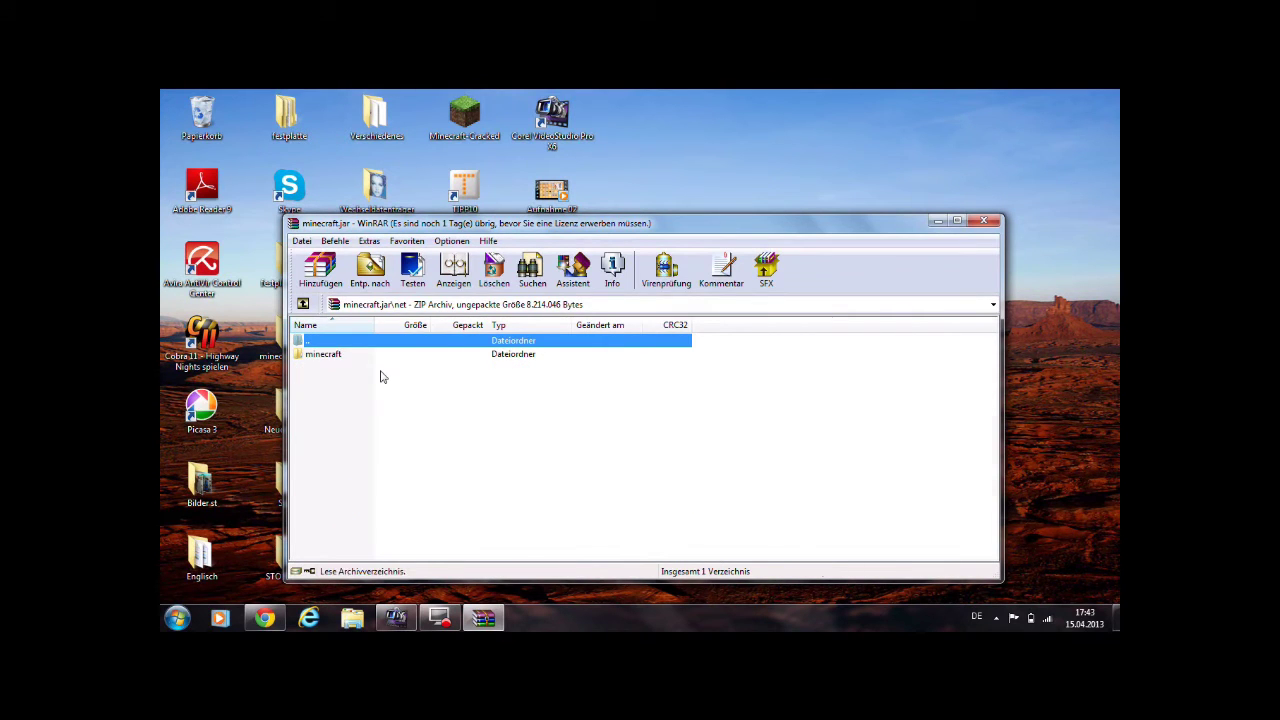
key(BackSpace)
- Reopen the mob folder, view the default player skin char.png and close the image
key(Up)
key(Return)
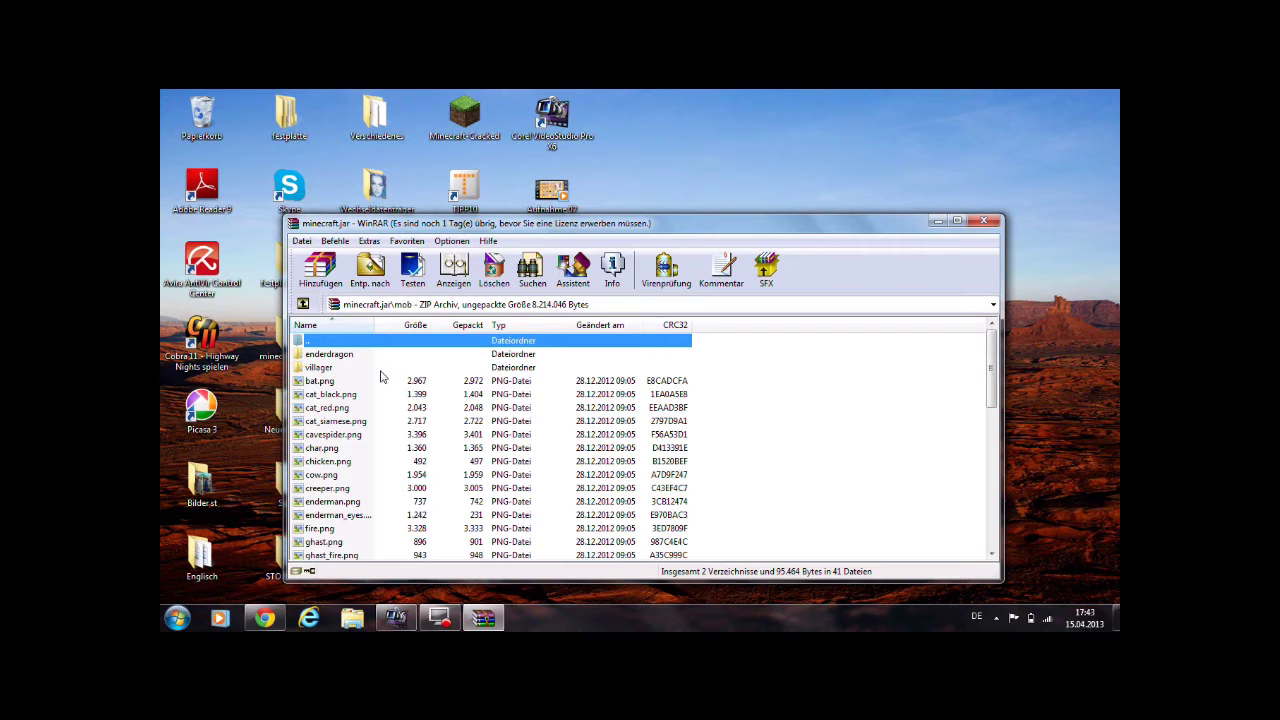
key(Down)
key(Down)
key(Down)
key(Down)
key(Down)
key(Down)
key(Down)
key(Down)
key(Down)
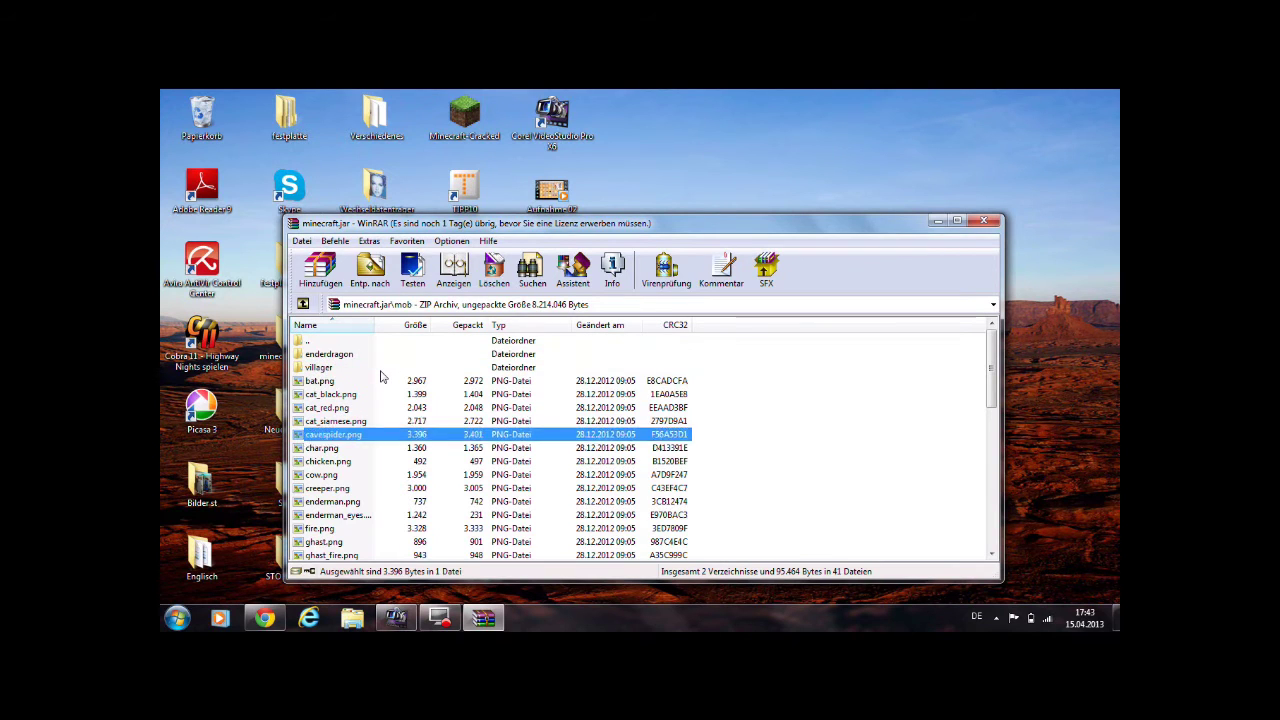
key(Up)
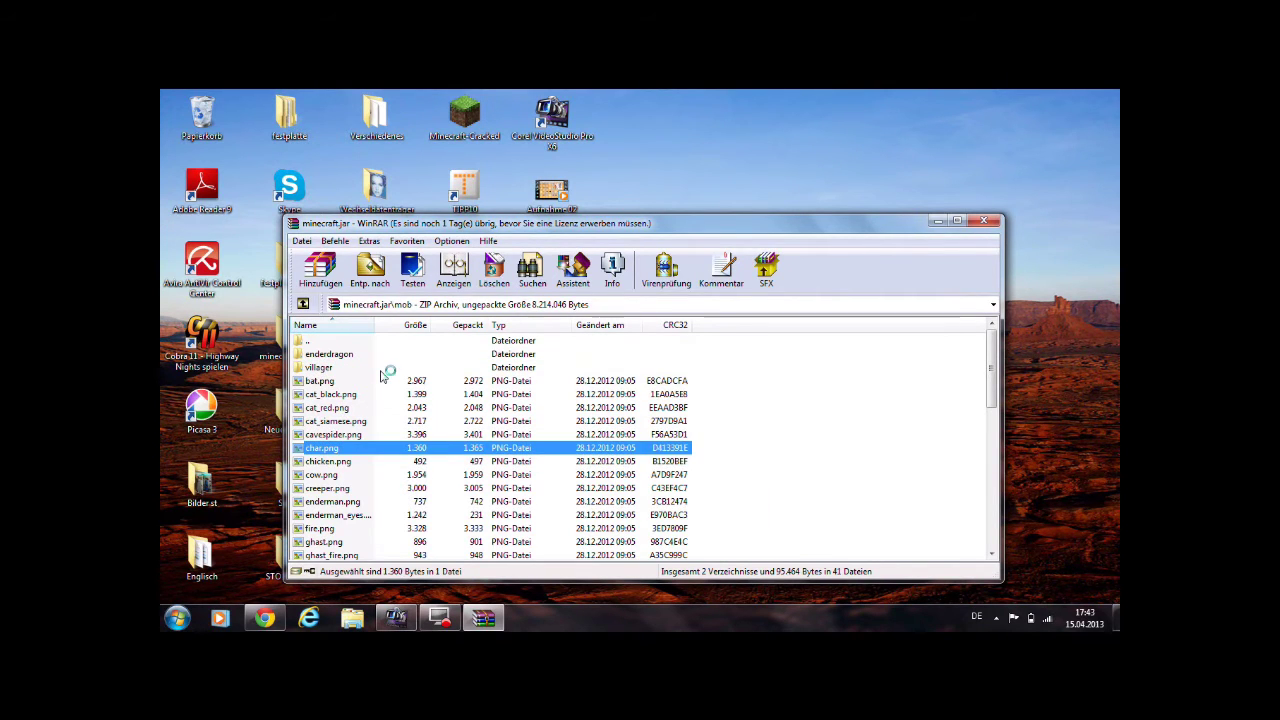
key(Return)
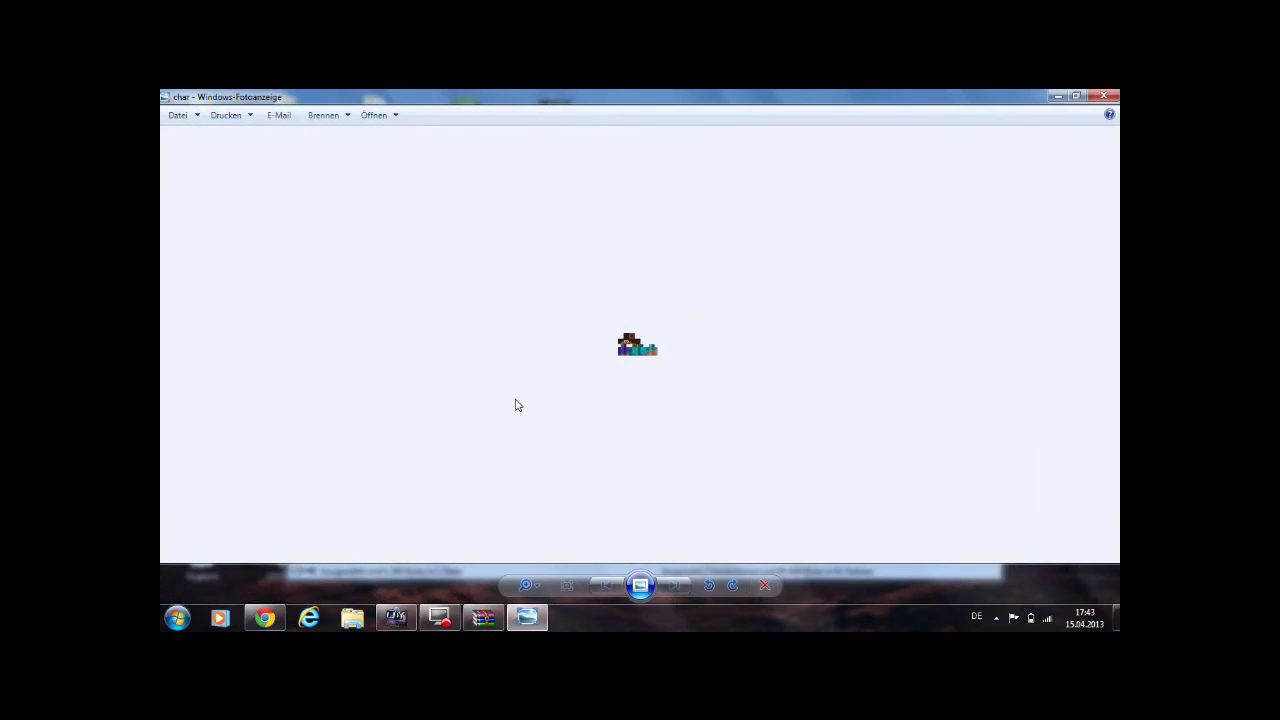
click(1103, 96)
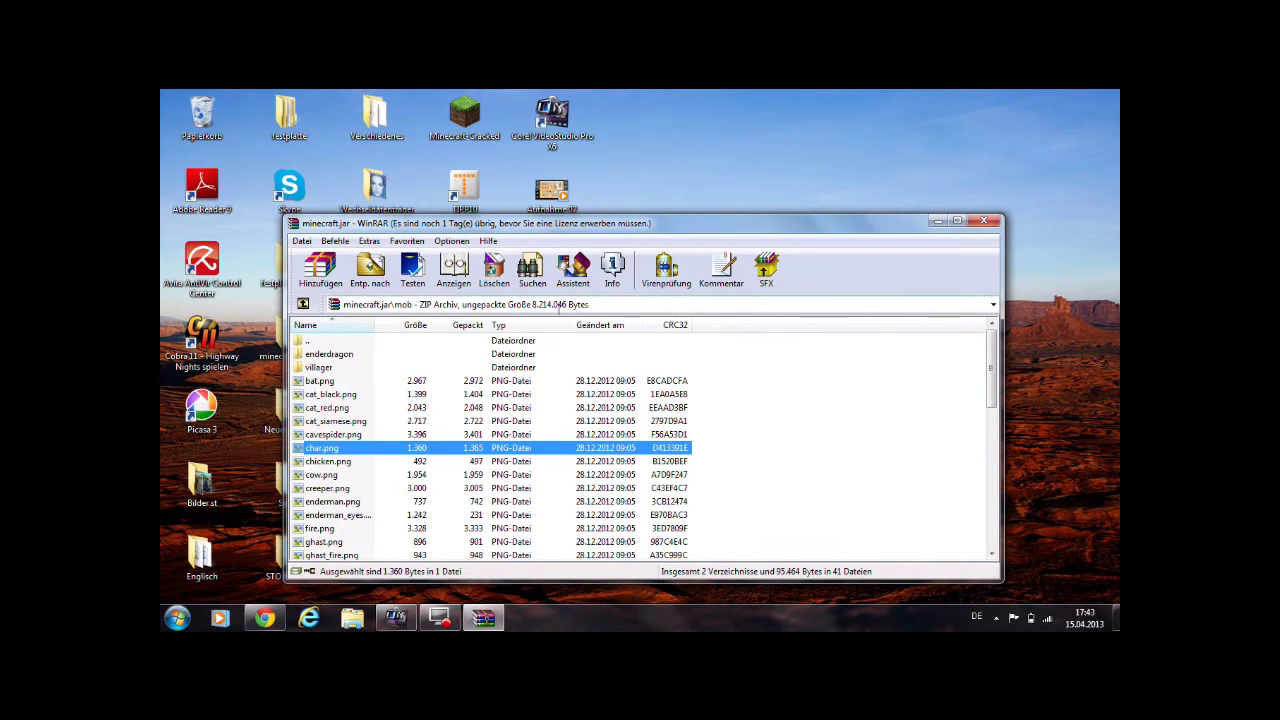
- Rename char.png in the mob folder as charorginal.png to keep the default skin
right_click(380, 448)
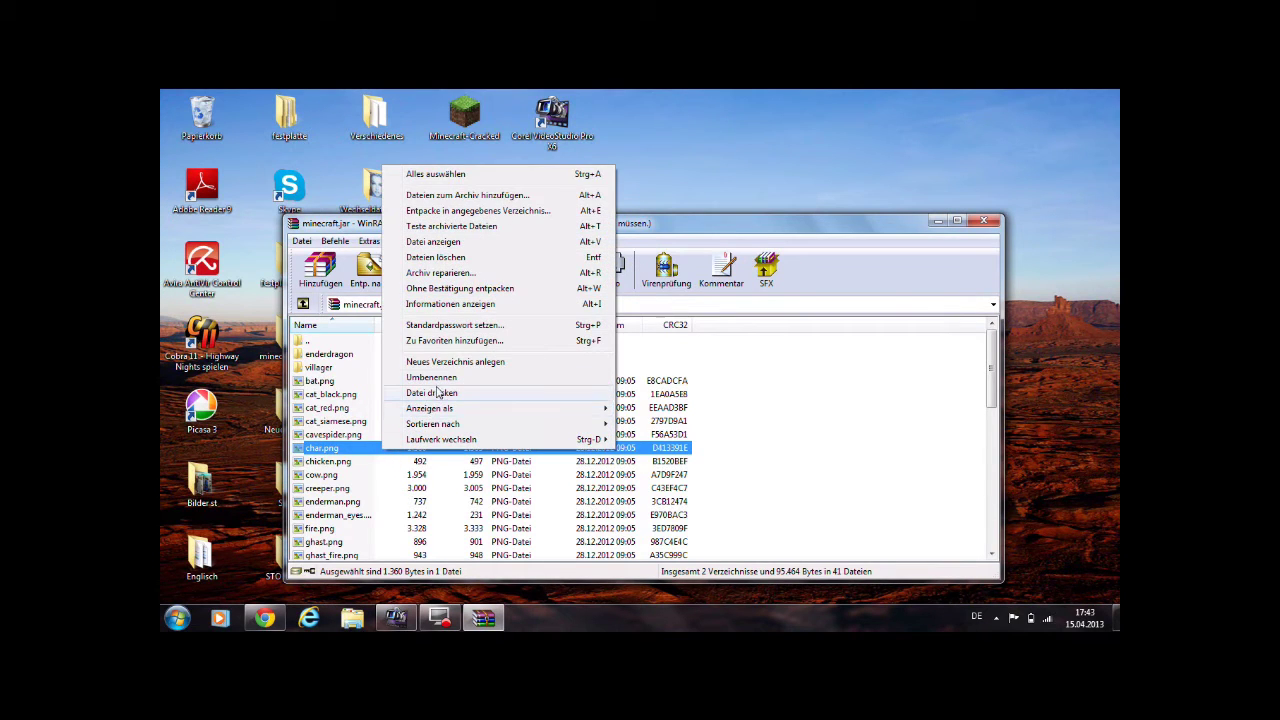
click(431, 377)
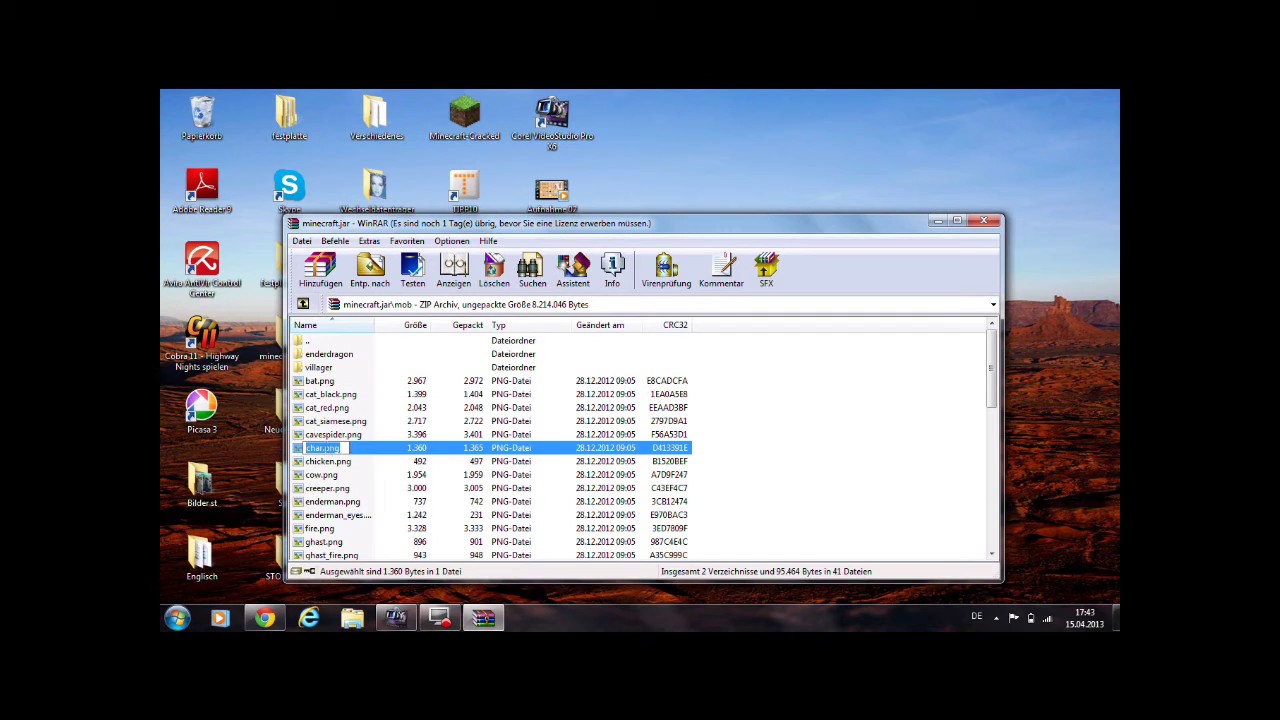
click(330, 448)
text(orginal)
key(Return)
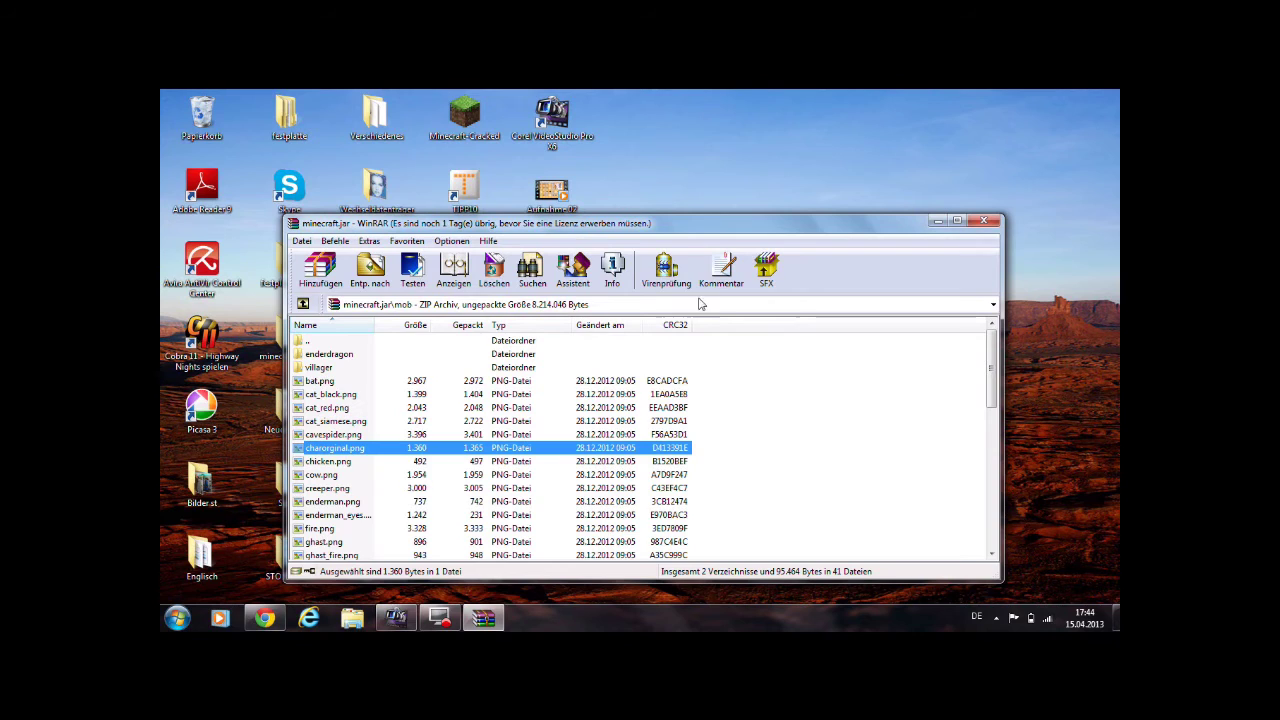
- Add the downloaded skin PNG from the desktop to the archive's mob folder with the default archive settings
drag(680, 229, 703, 108)
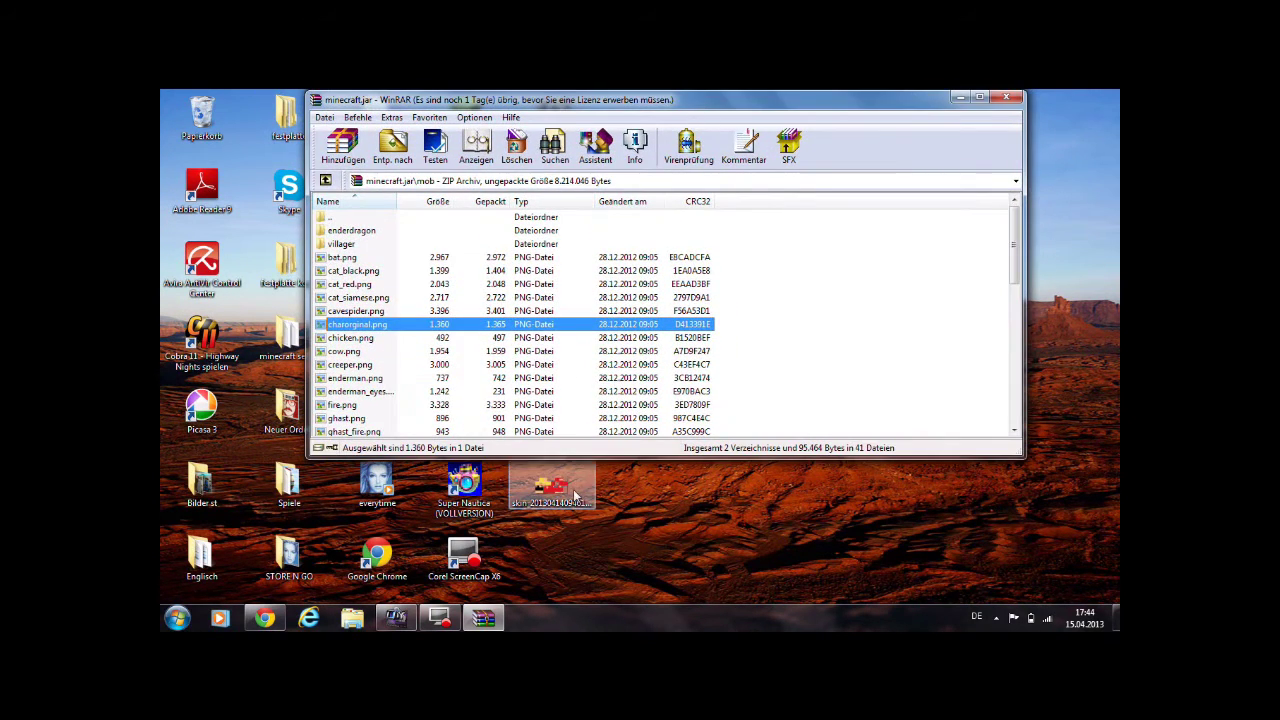
drag(550, 490, 906, 395)
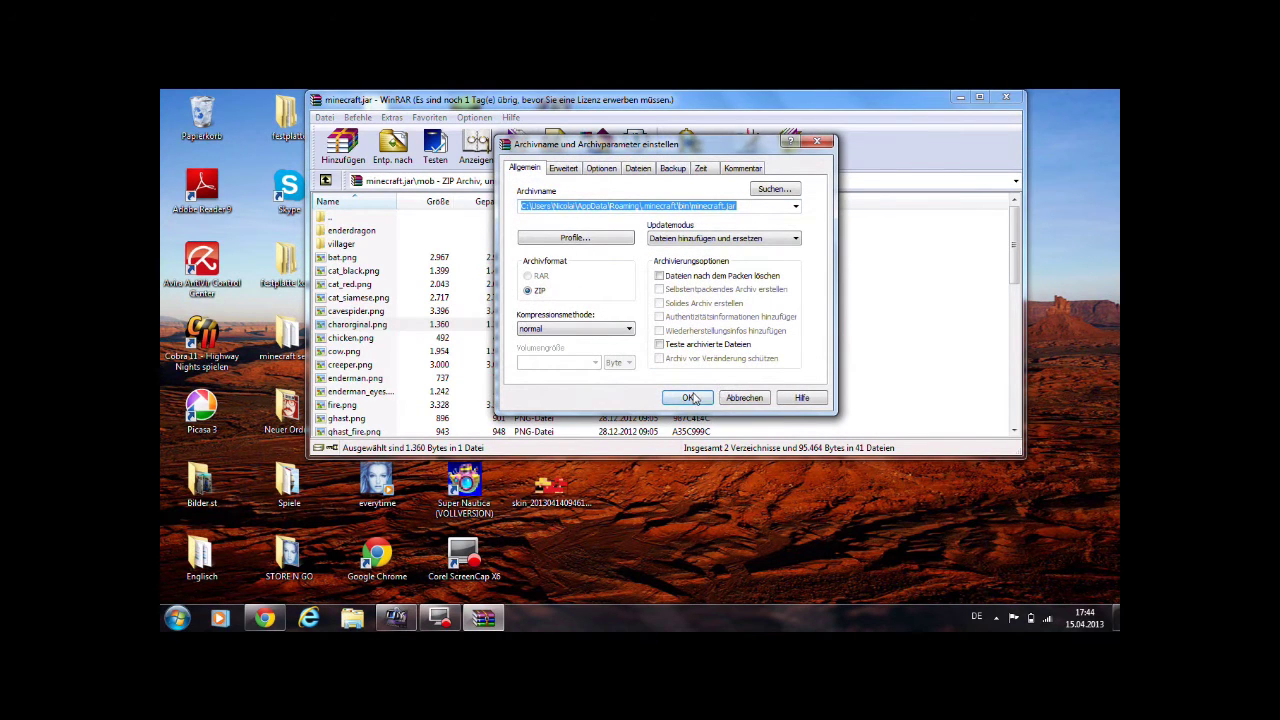
click(690, 398)
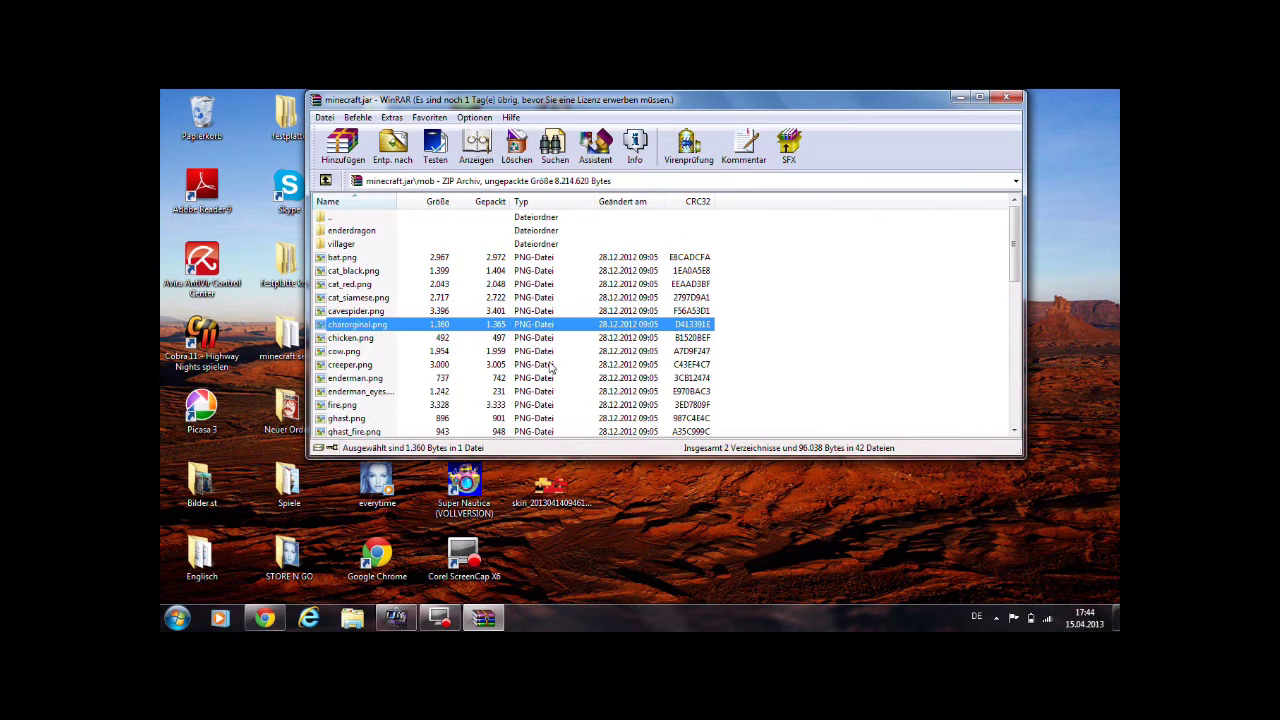
- Rename the added skin PNG in the mob folder as char.png and close the archive
key(Down)
key(Down)
key(Down)
key(Down)
key(Down)
key(Down)
key(Down)
key(Down)
key(Down)
key(Down)
key(Down)
key(Down)
key(Down)
key(Down)
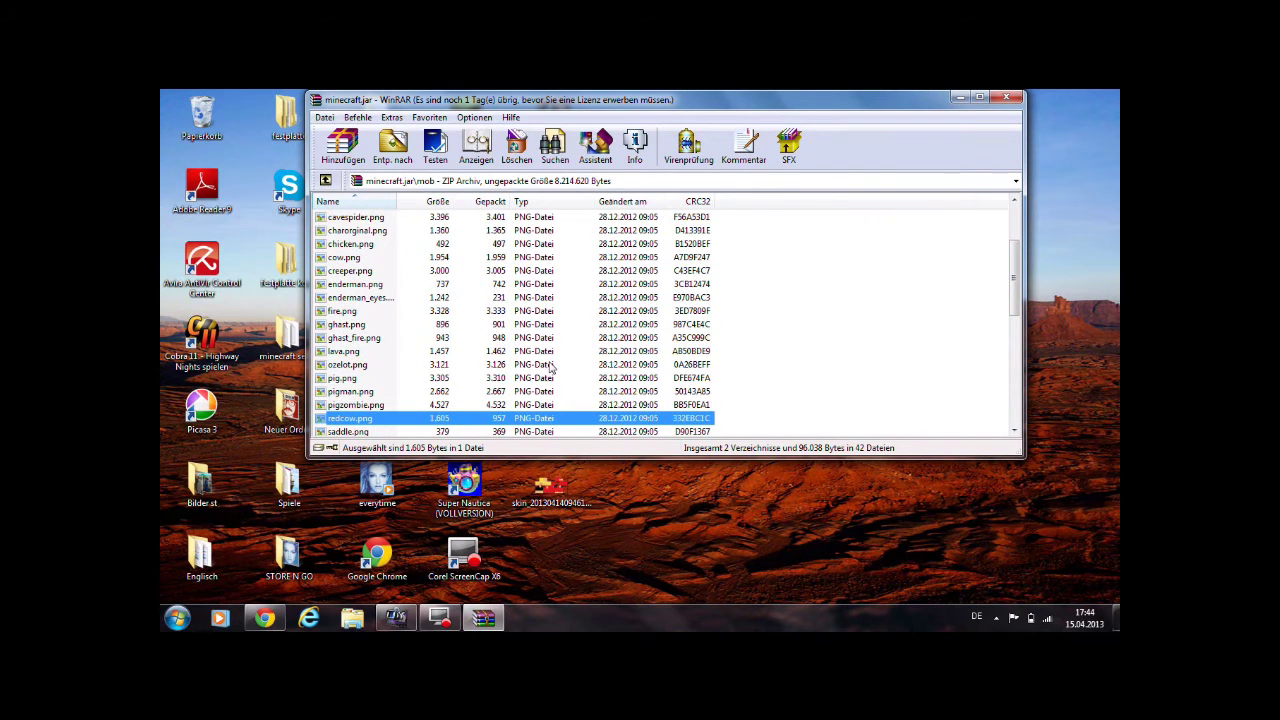
key(Down)
key(Down)
key(Down)
key(Down)
key(Down)
key(Down)
key(Down)
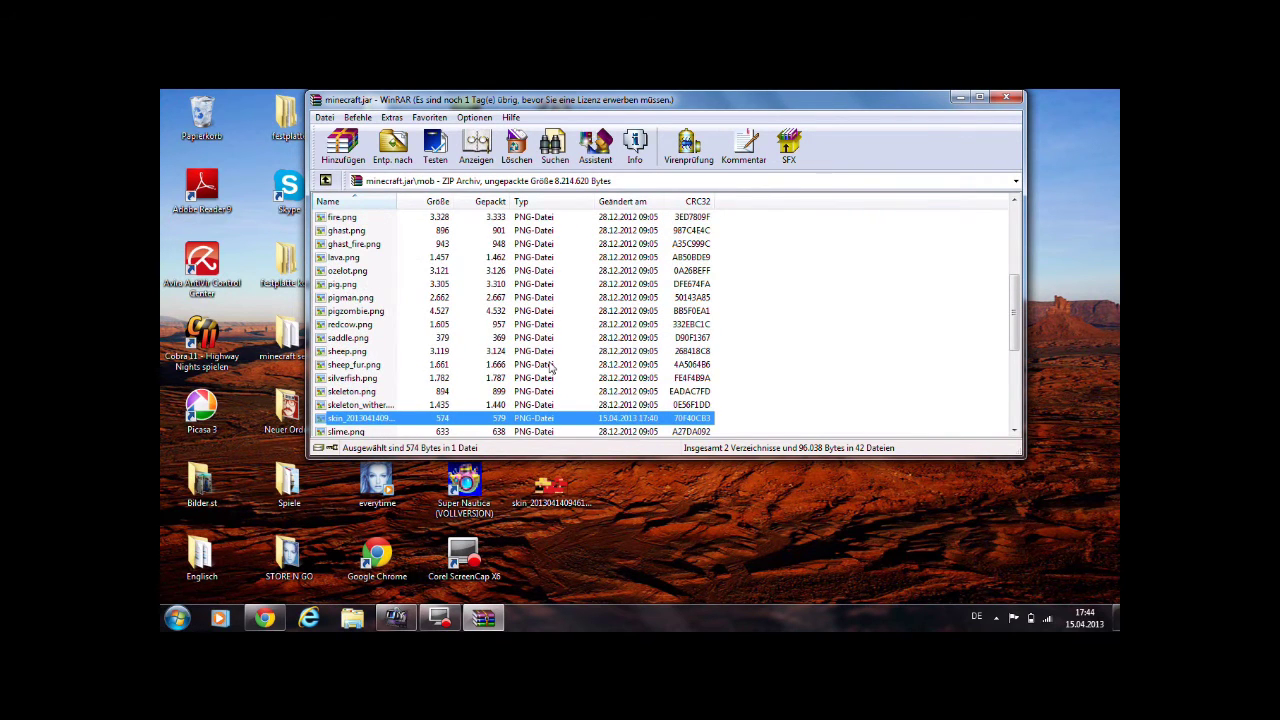
right_click(372, 418)
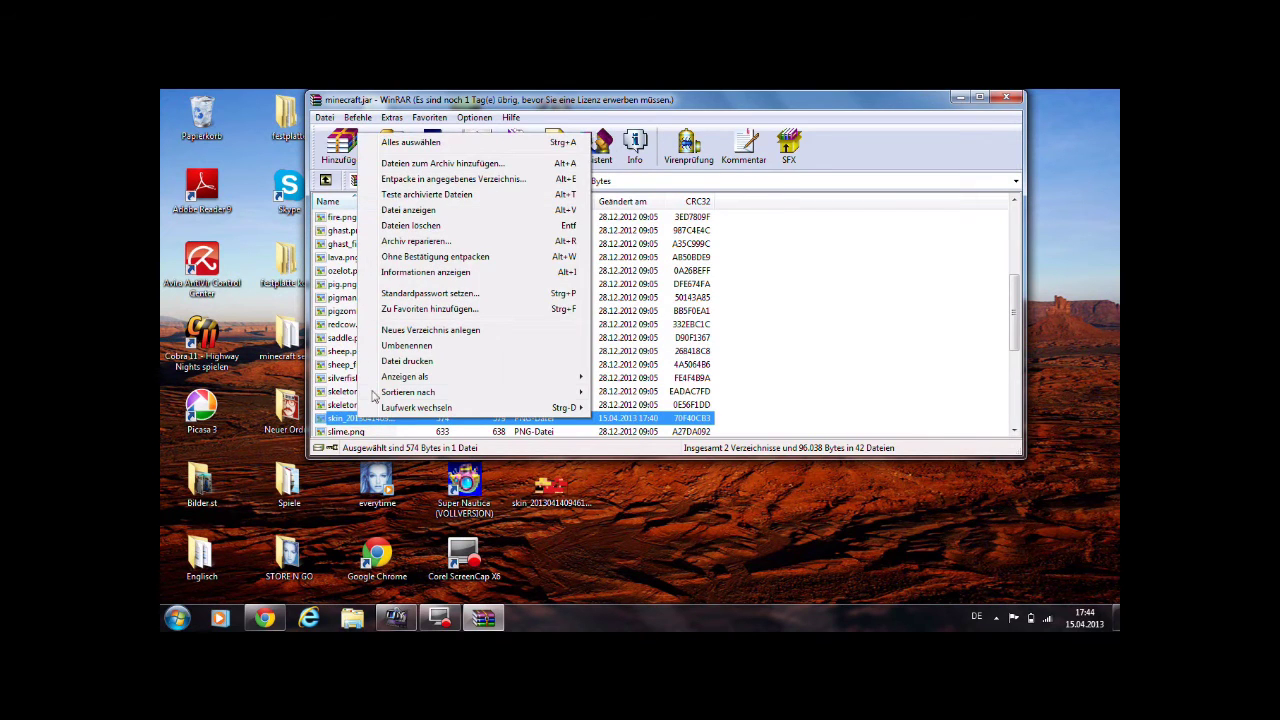
click(406, 345)
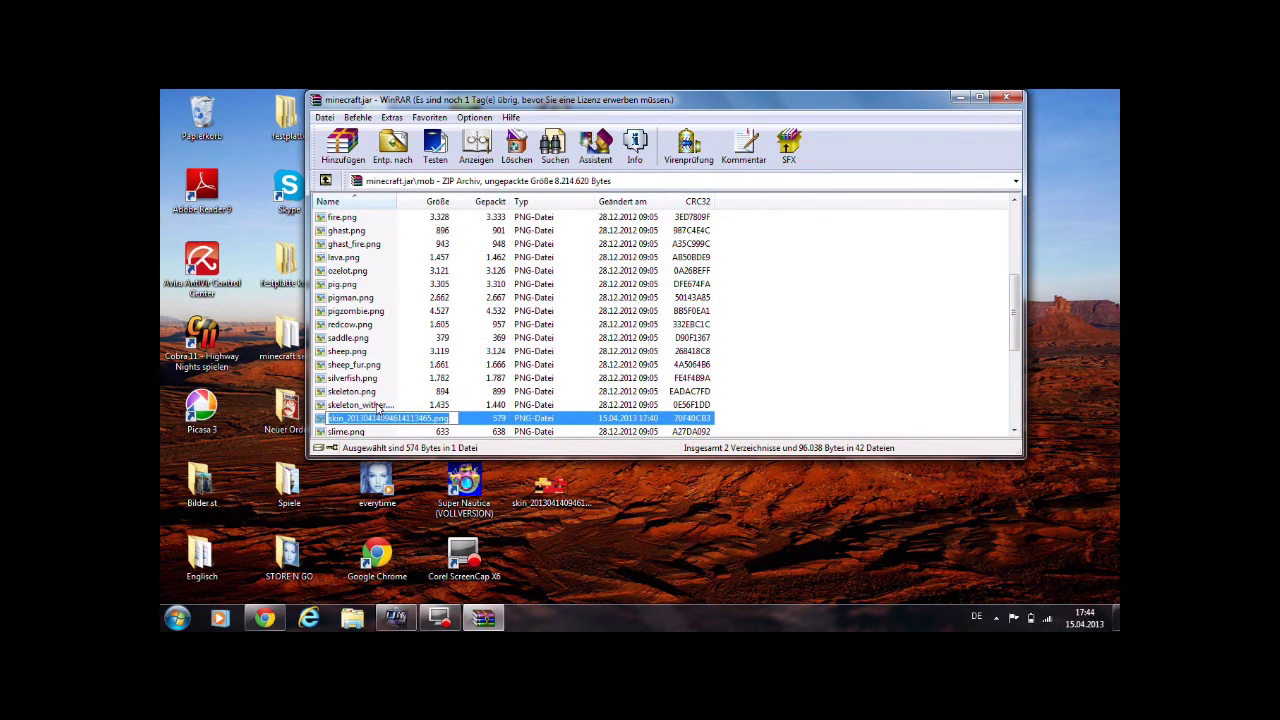
text(char)
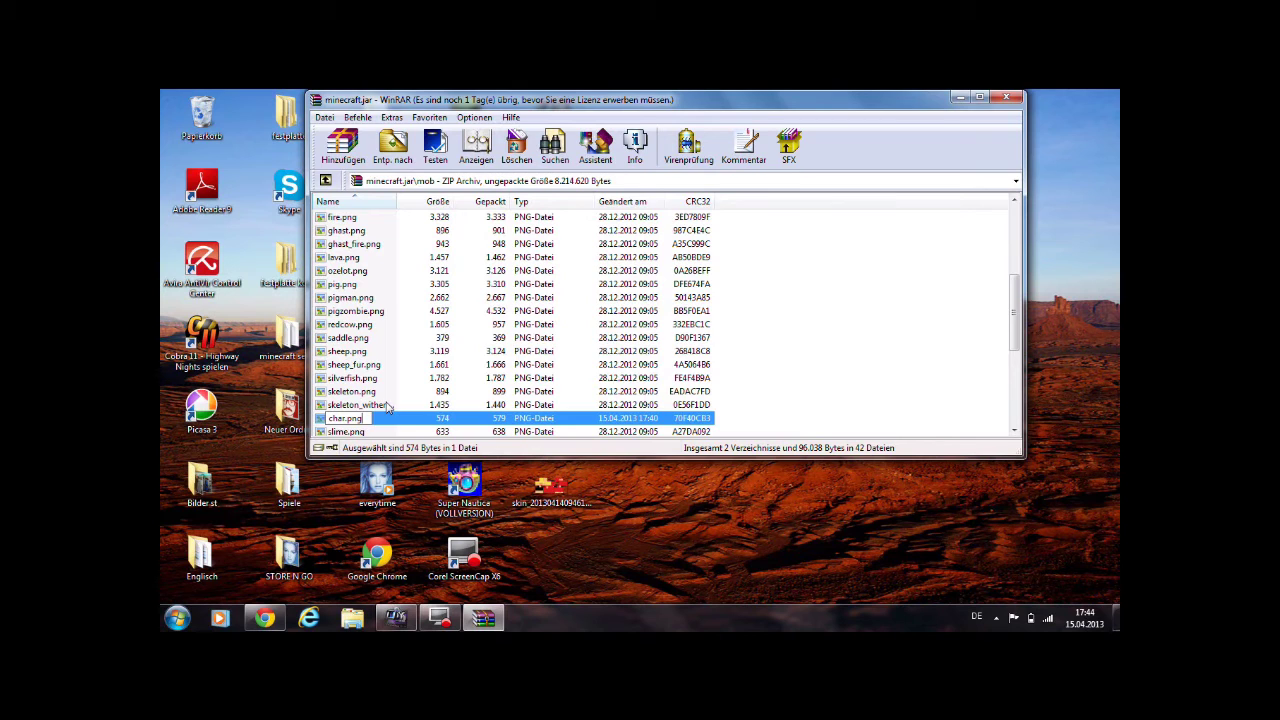
key(Return)
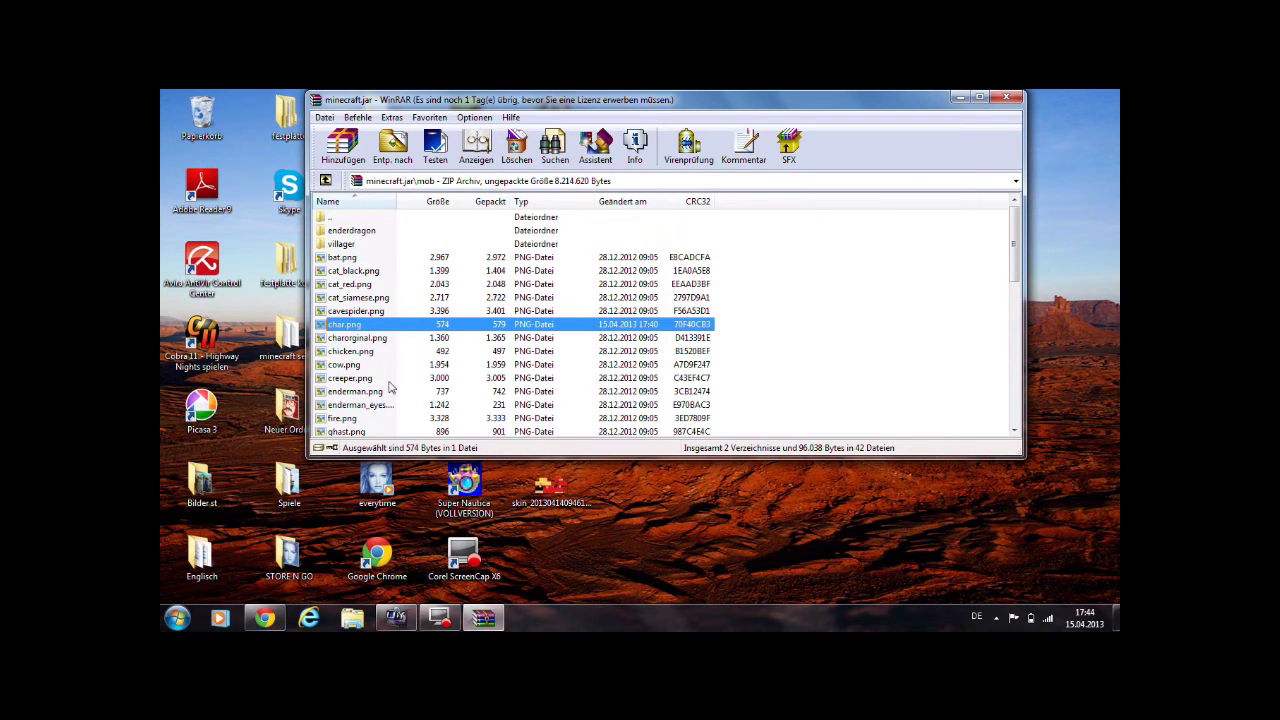
click(1008, 100)
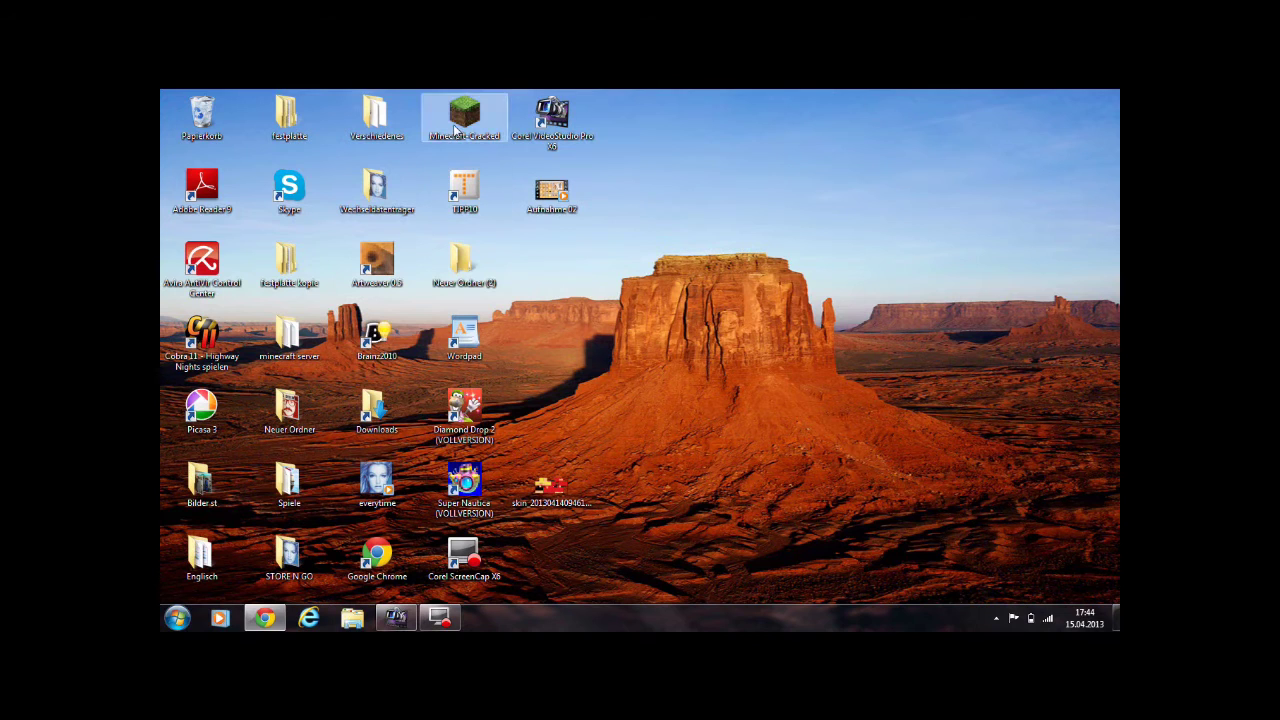
- Launch Minecraft-Cracked from the desktop, enter the game under a new username and maximize its window
double_click(455, 124)
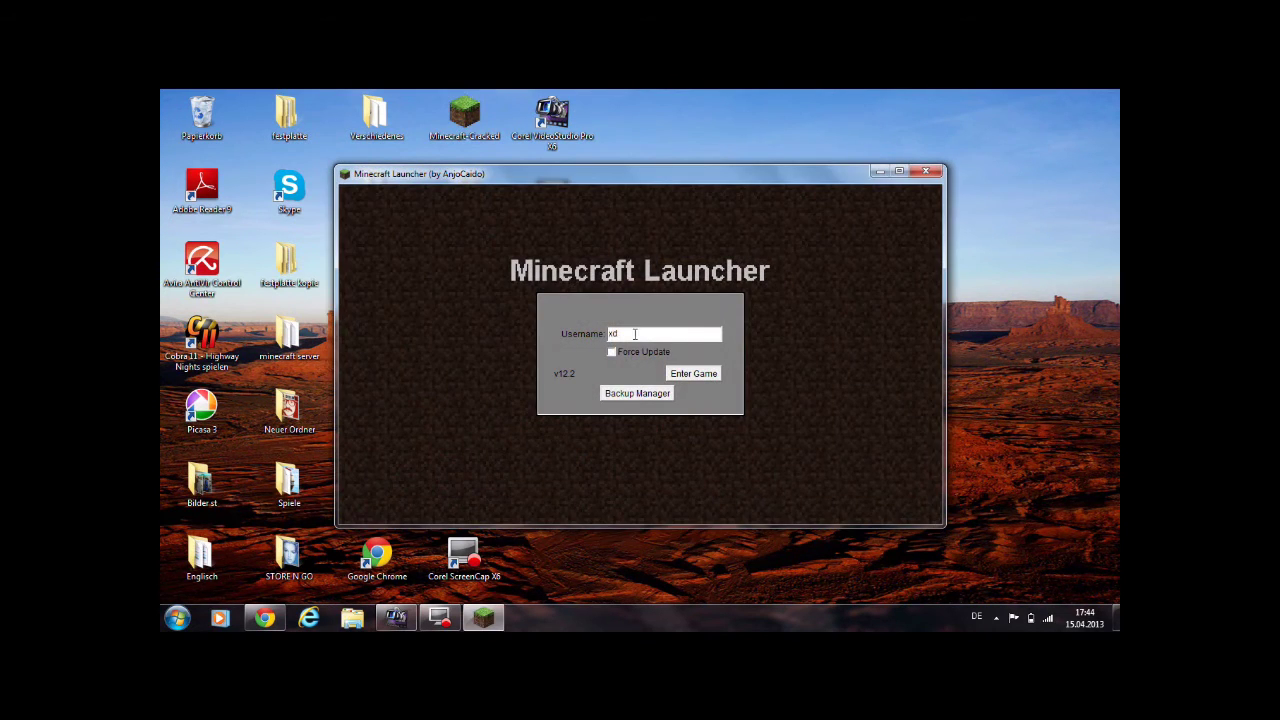
key(BackSpace)
key(BackSpace)
text(sha)
click(691, 375)
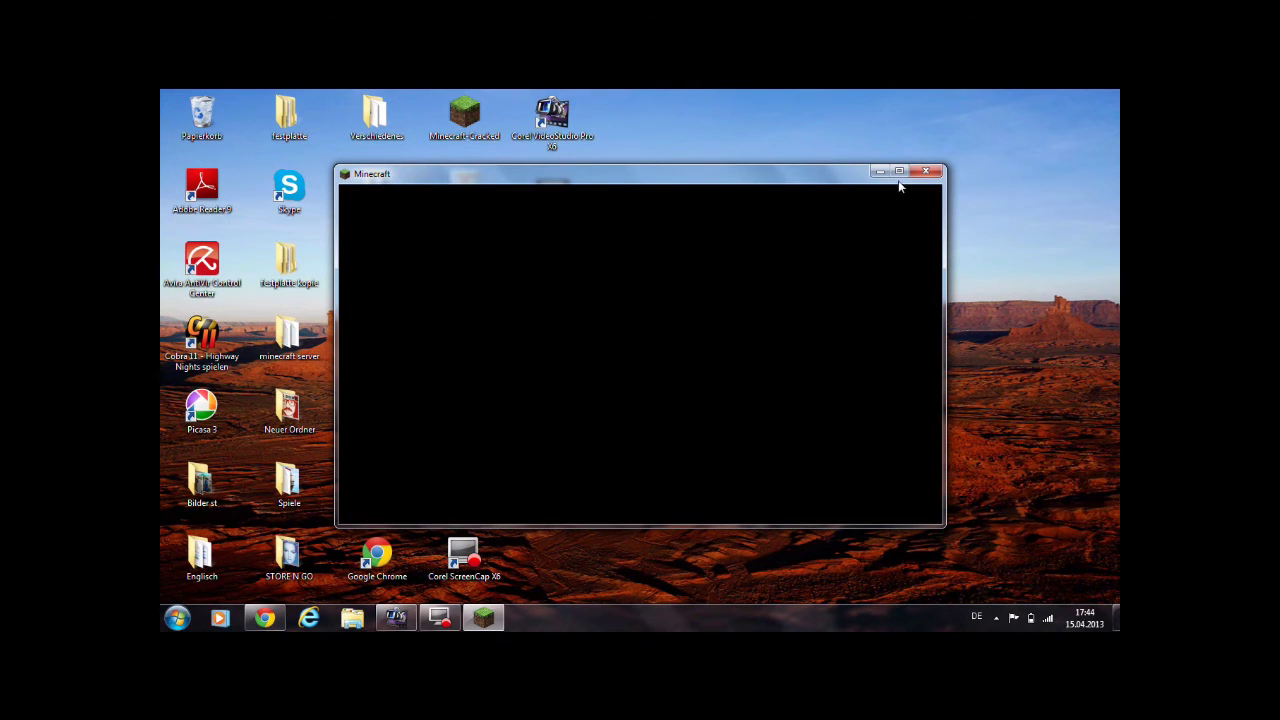
key(super+Up)
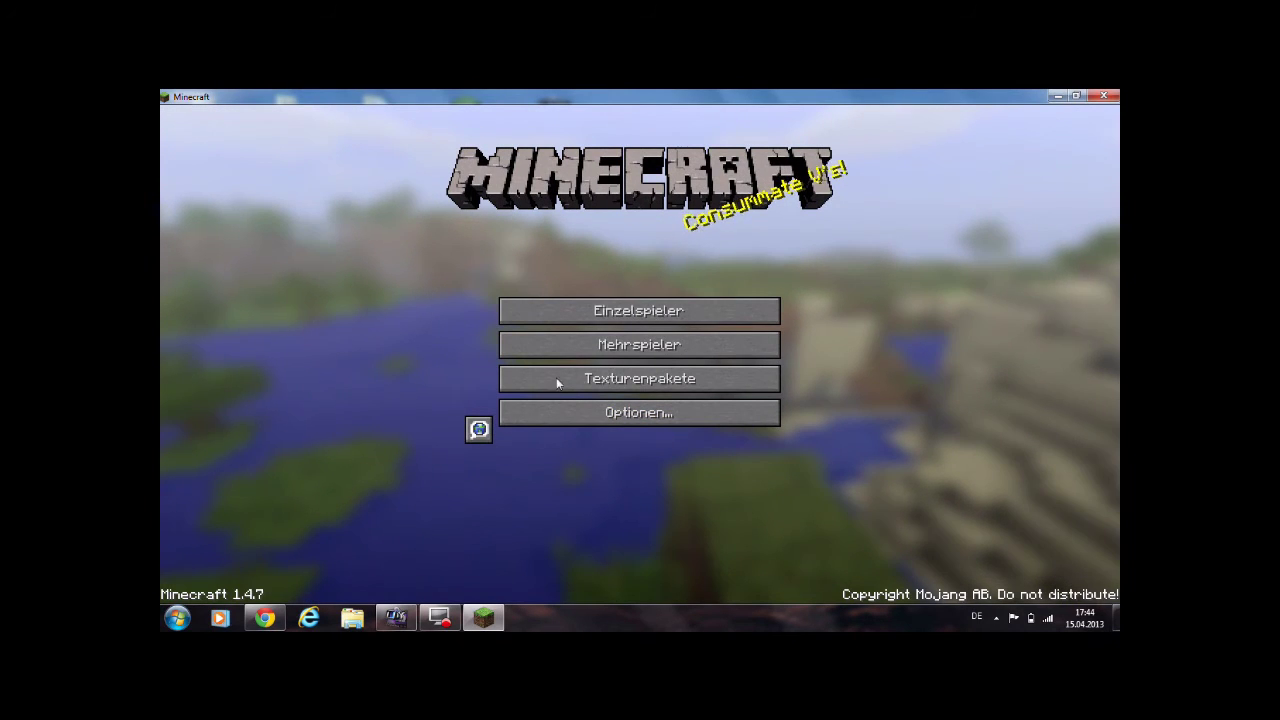
- Load the existing singleplayer world "zusammen"
click(628, 308)
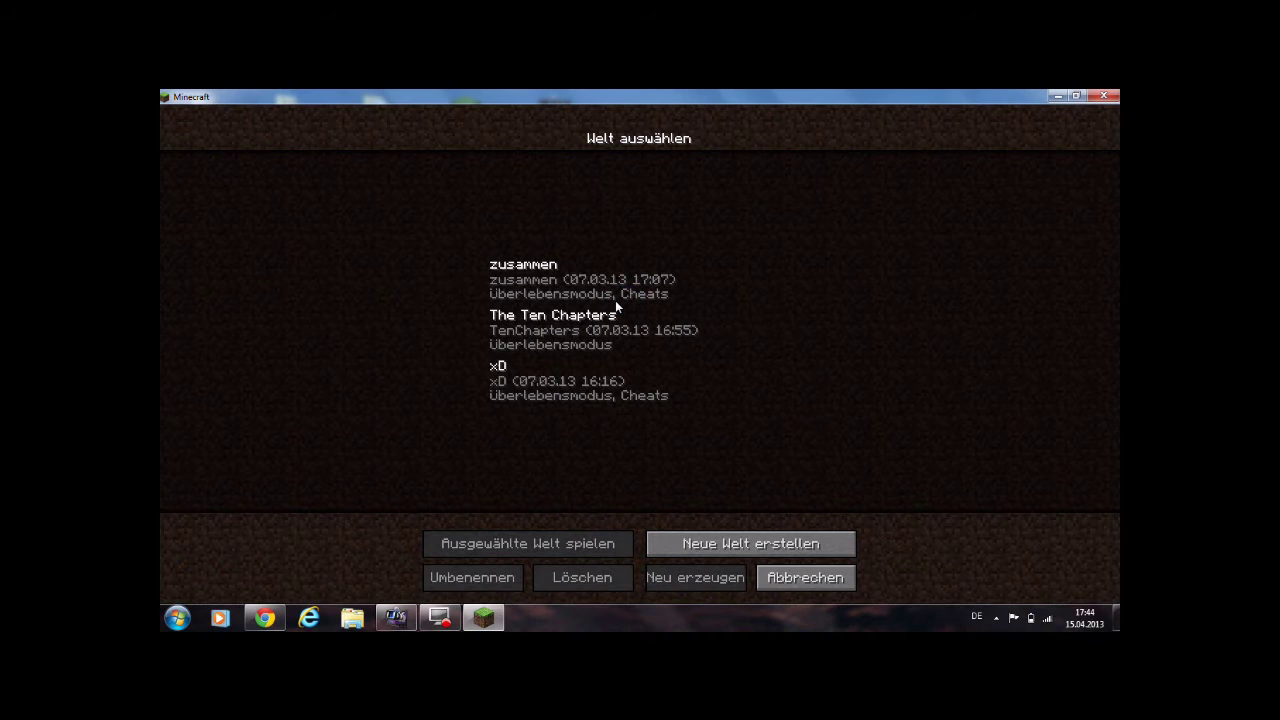
click(614, 292)
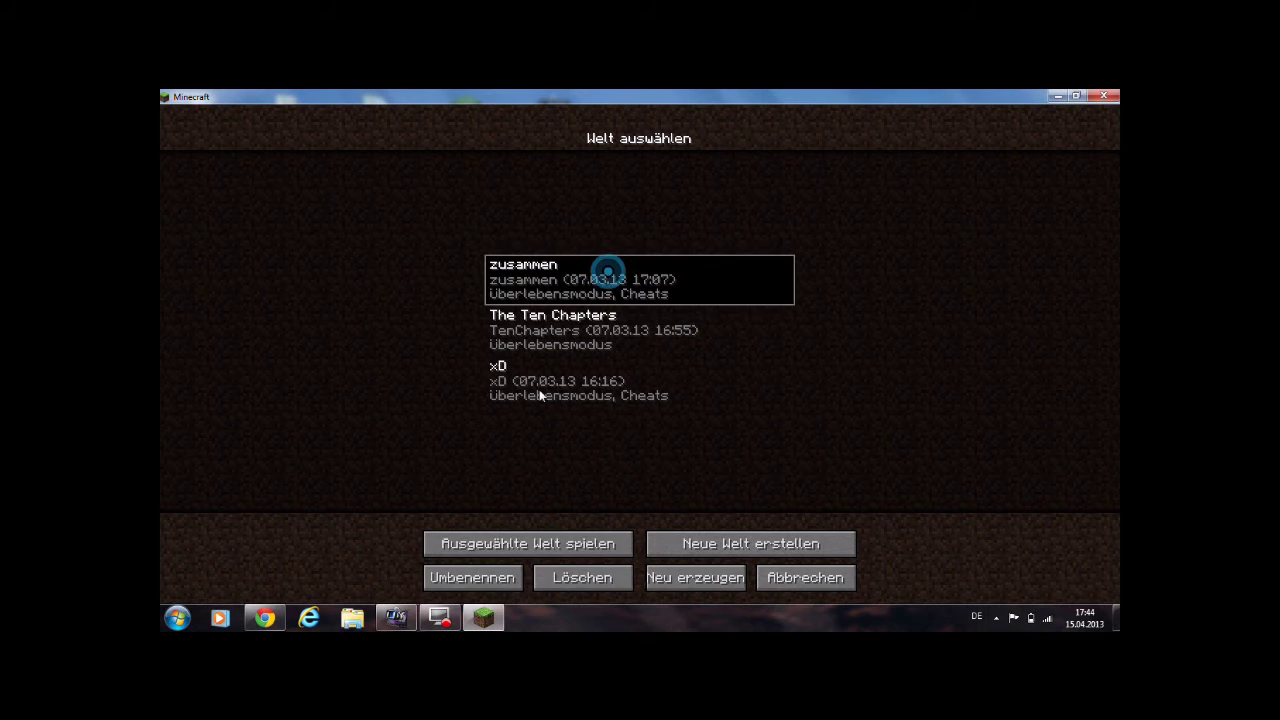
click(526, 540)
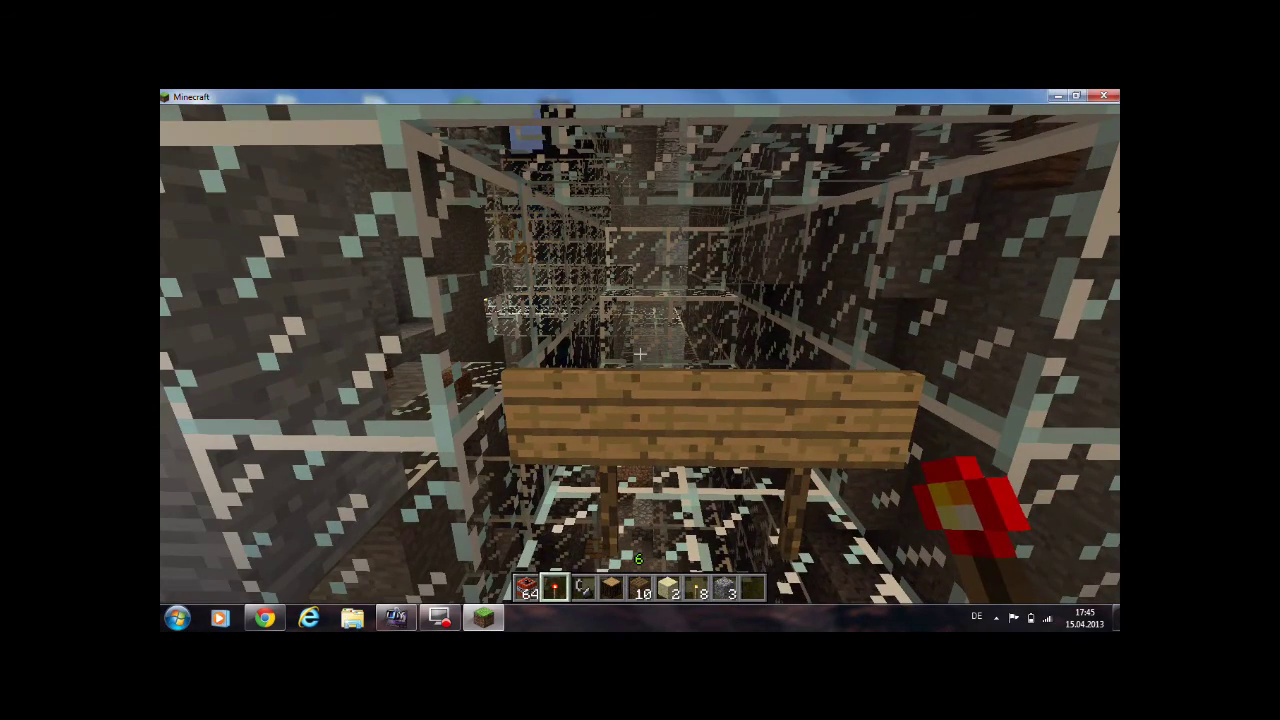
- Check the new skin on the character in third-person view from behind and from the front, and return to first-person view
key(e)
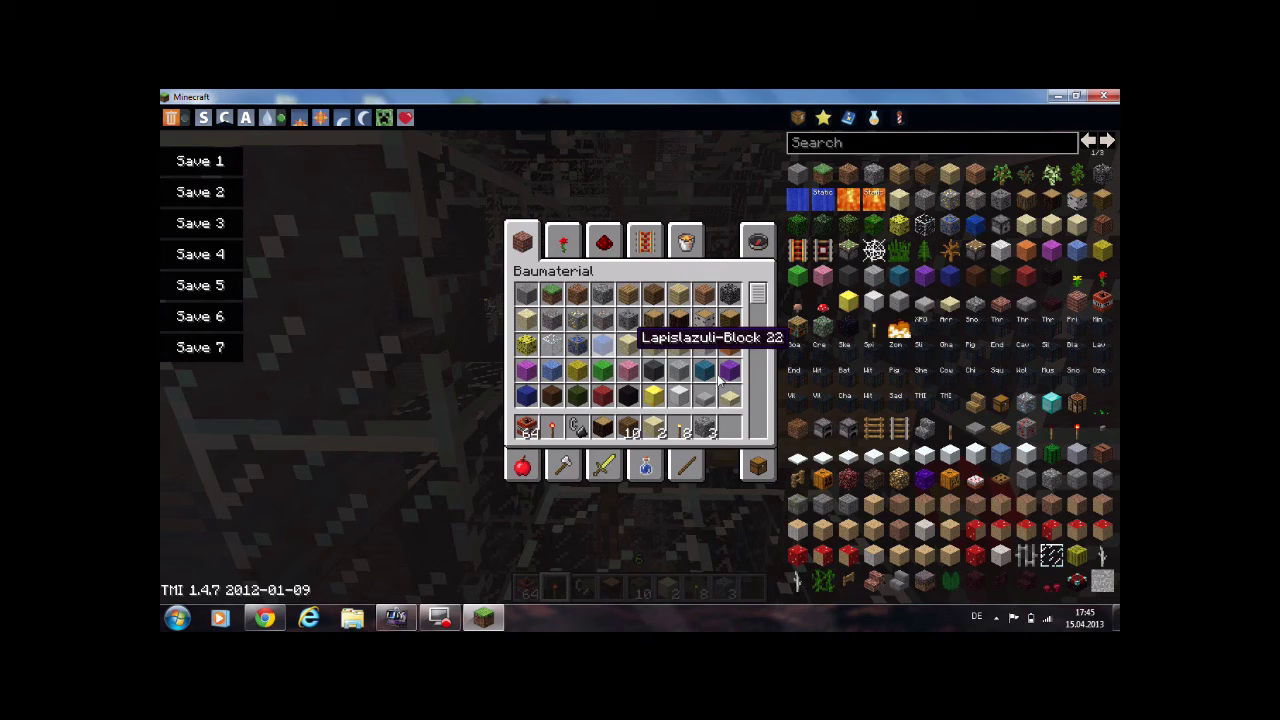
key(e)
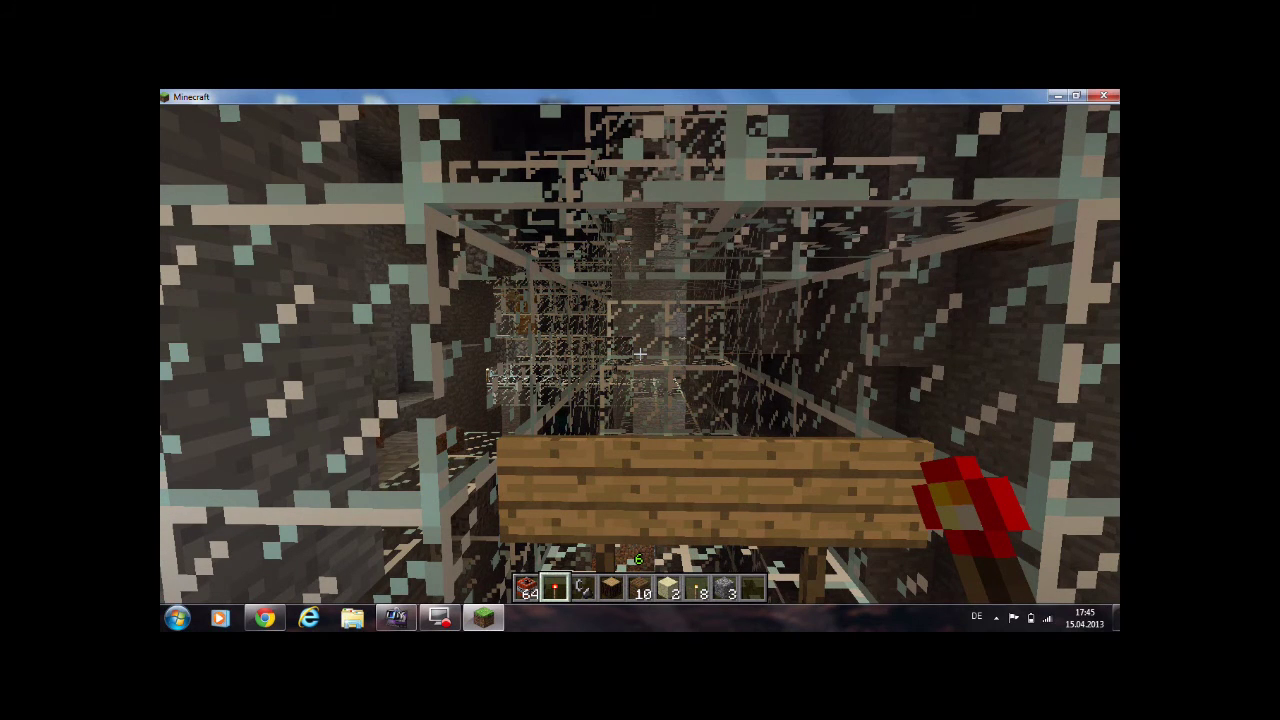
key(F5)
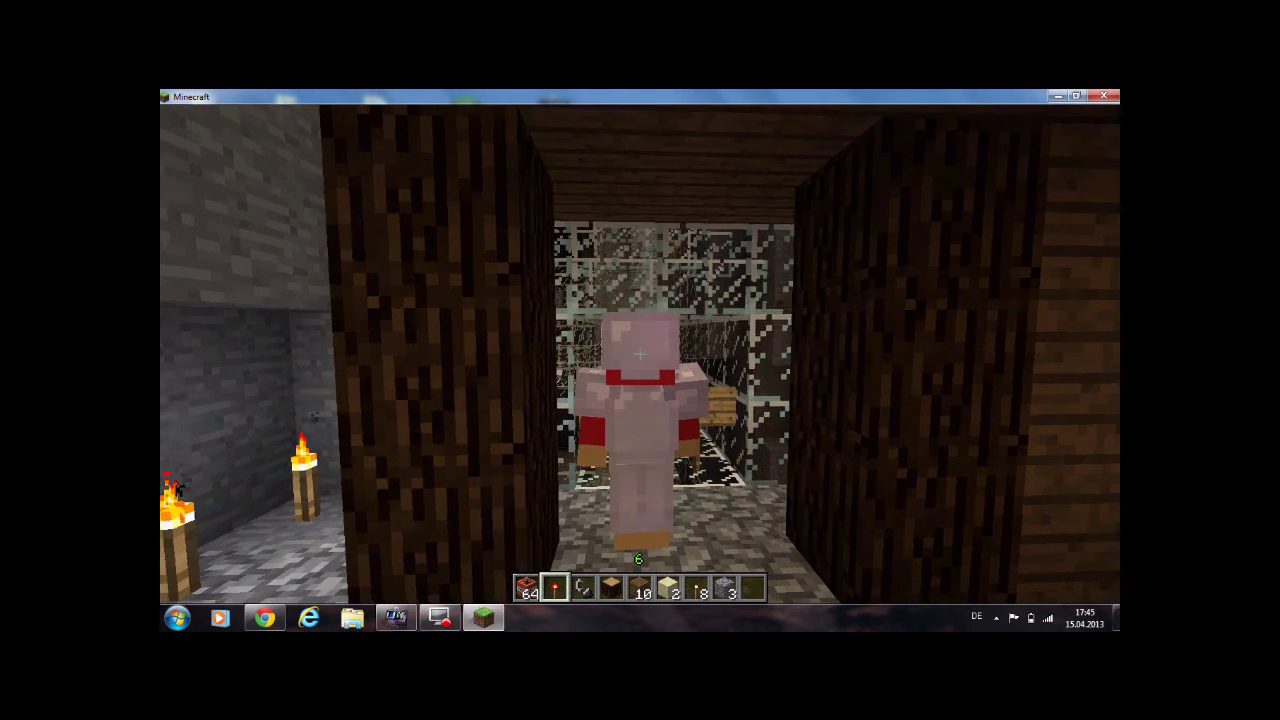
key(F5)
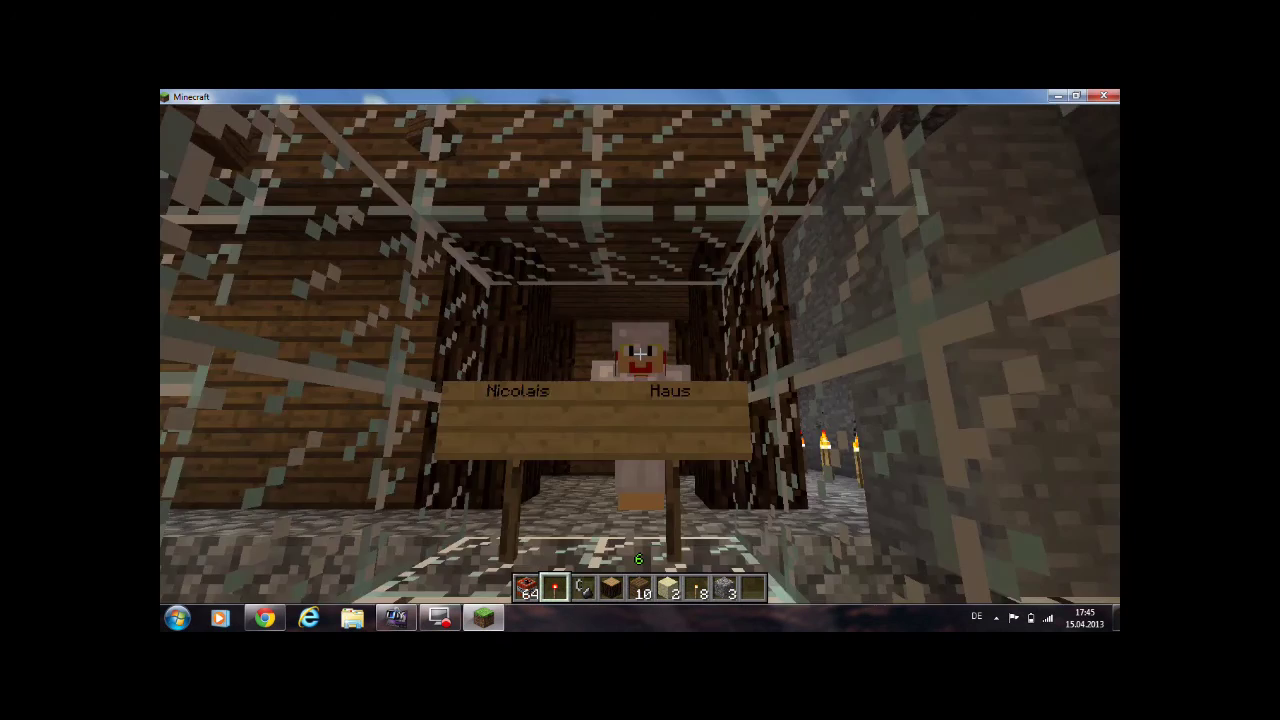
key(s)
key(w)
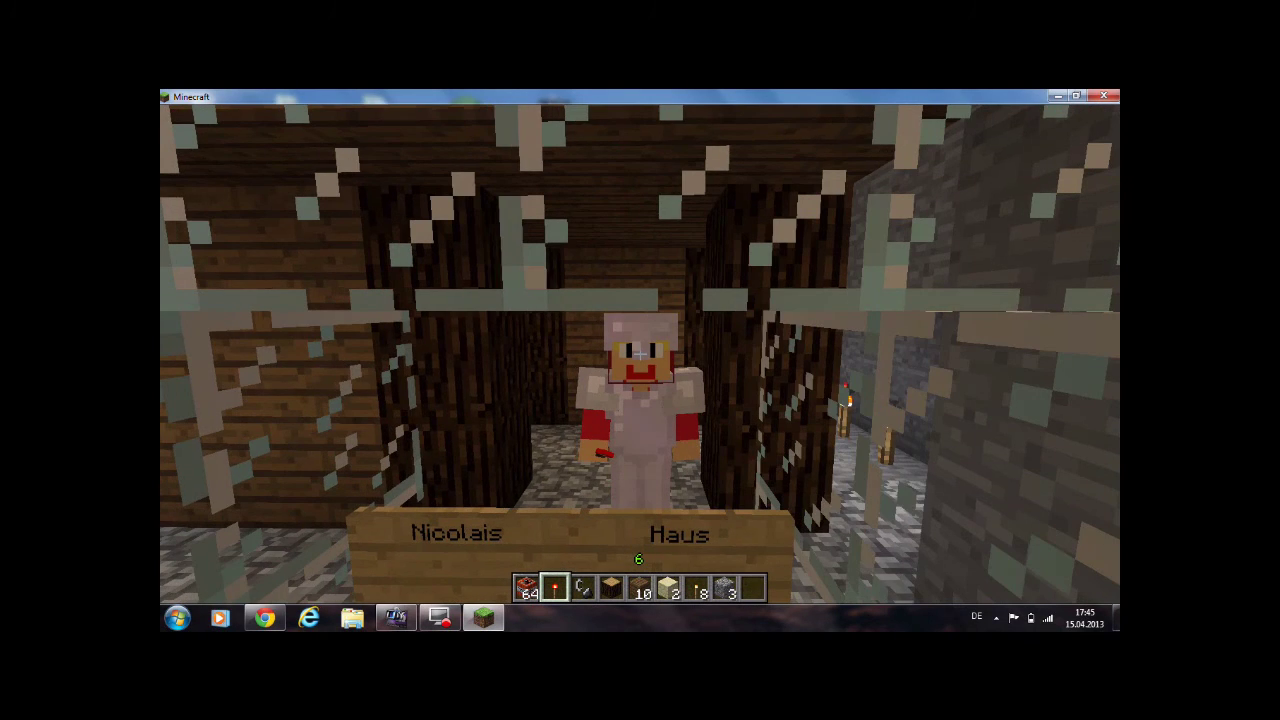
key(F5)
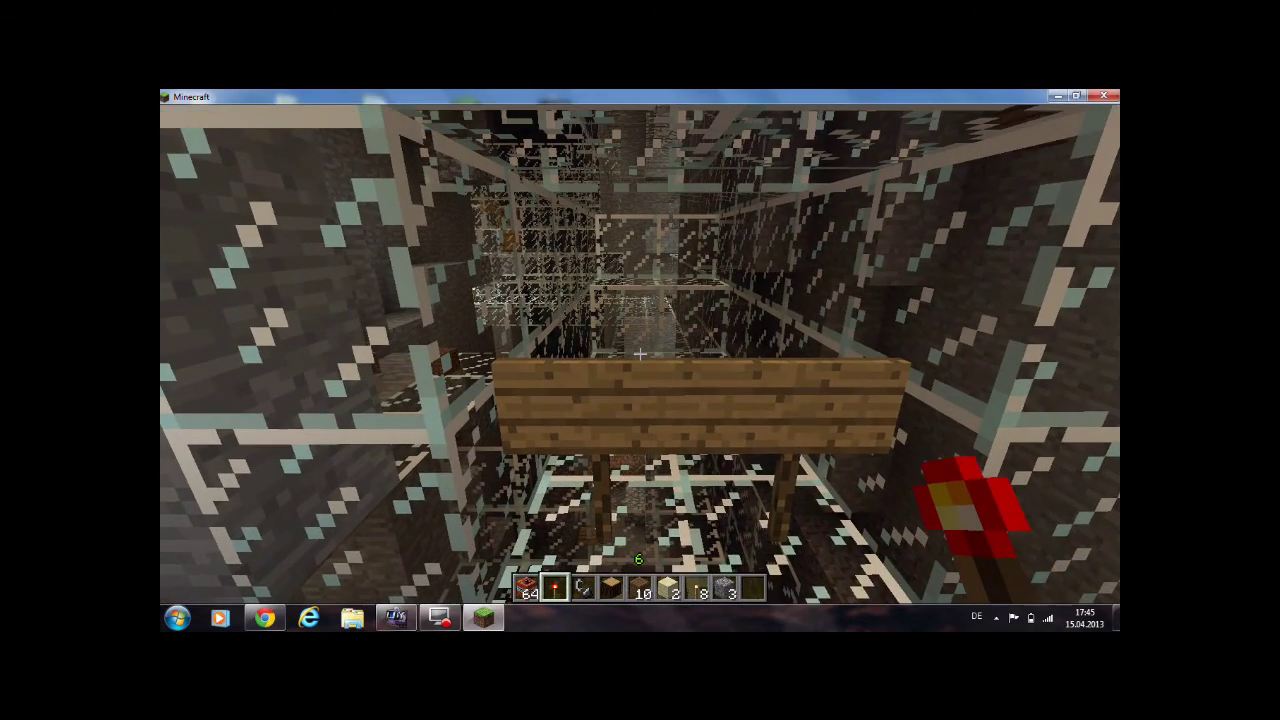
- Walk past the wooden signs and look around the glass tunnel
key(w)
click(640, 353)
key(w)
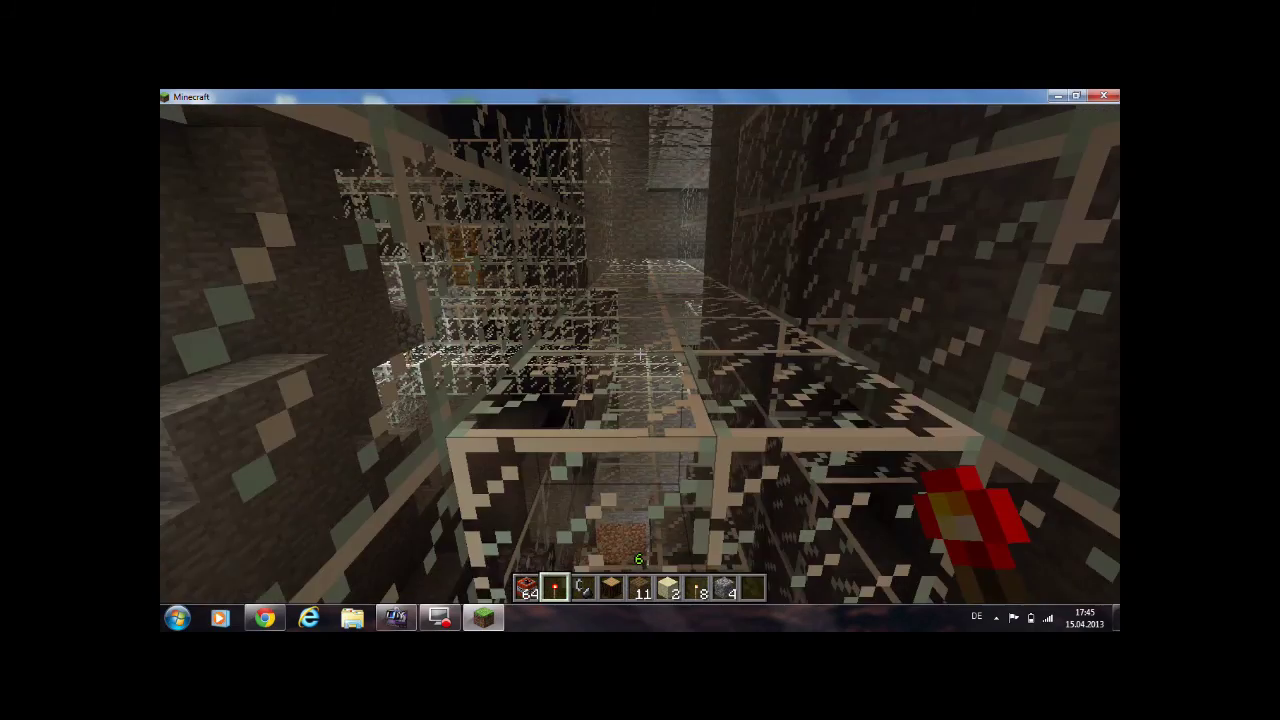
key(w)
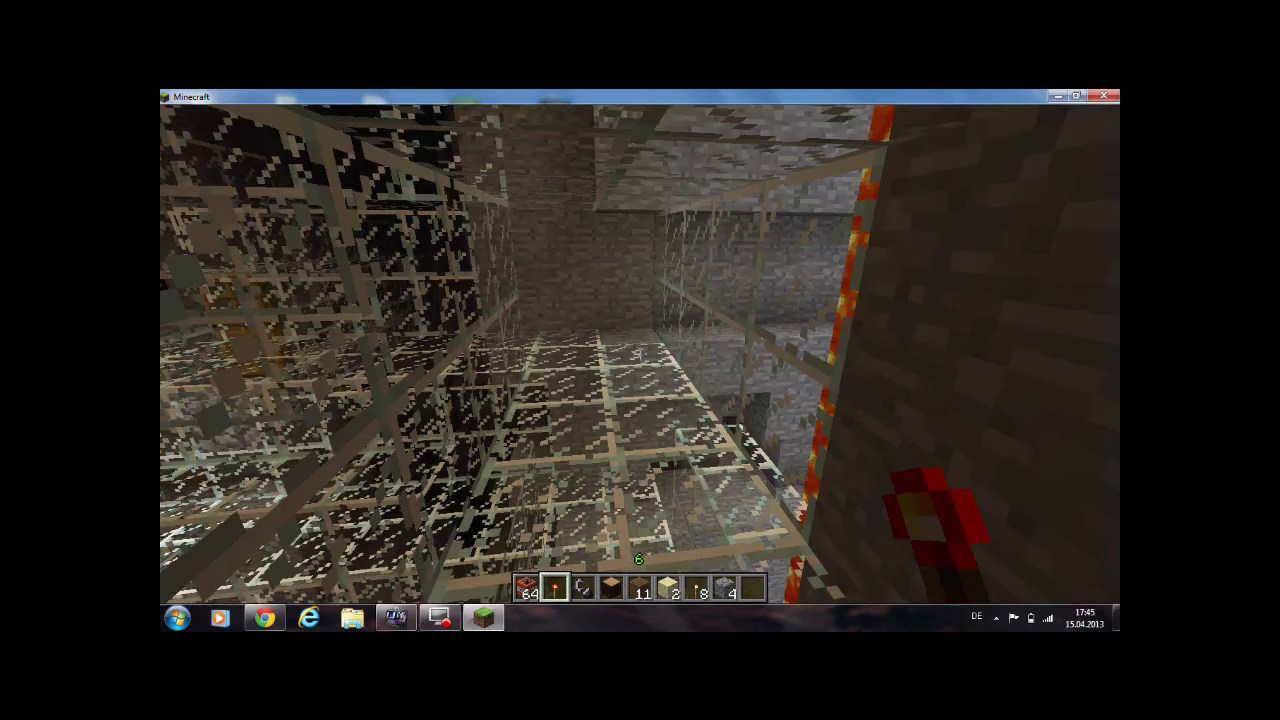
key(w)
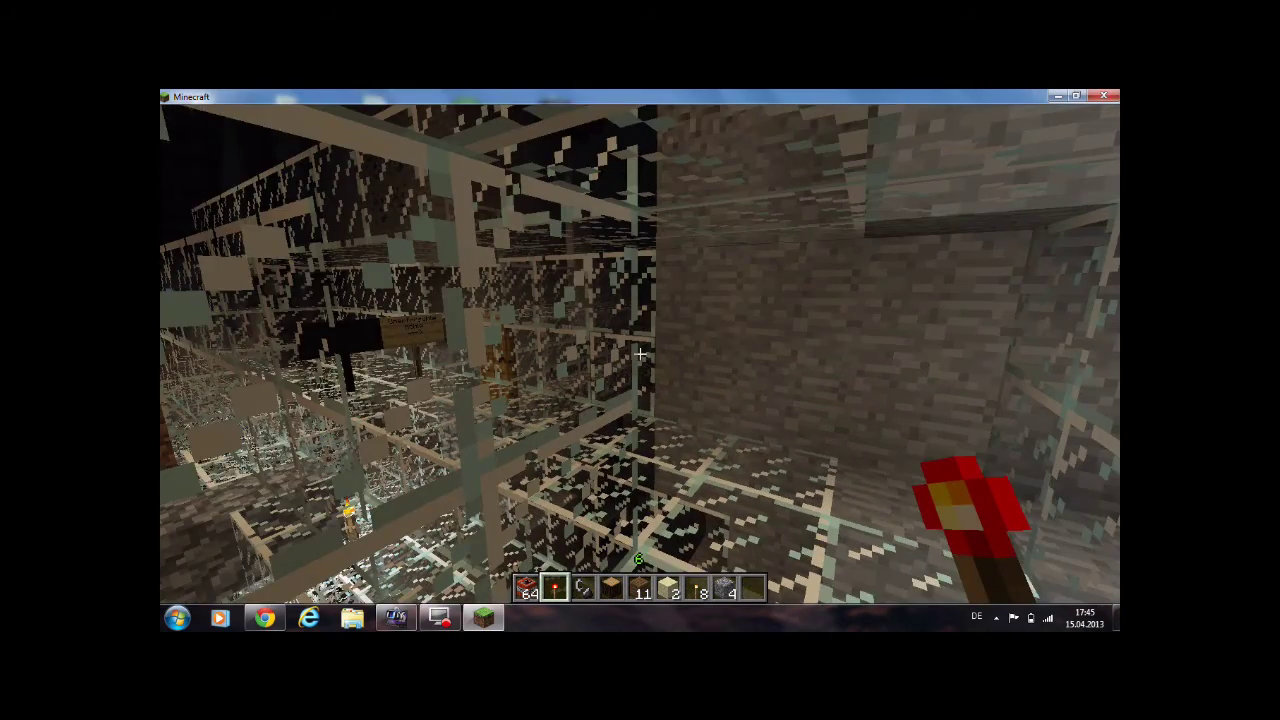
key(w)
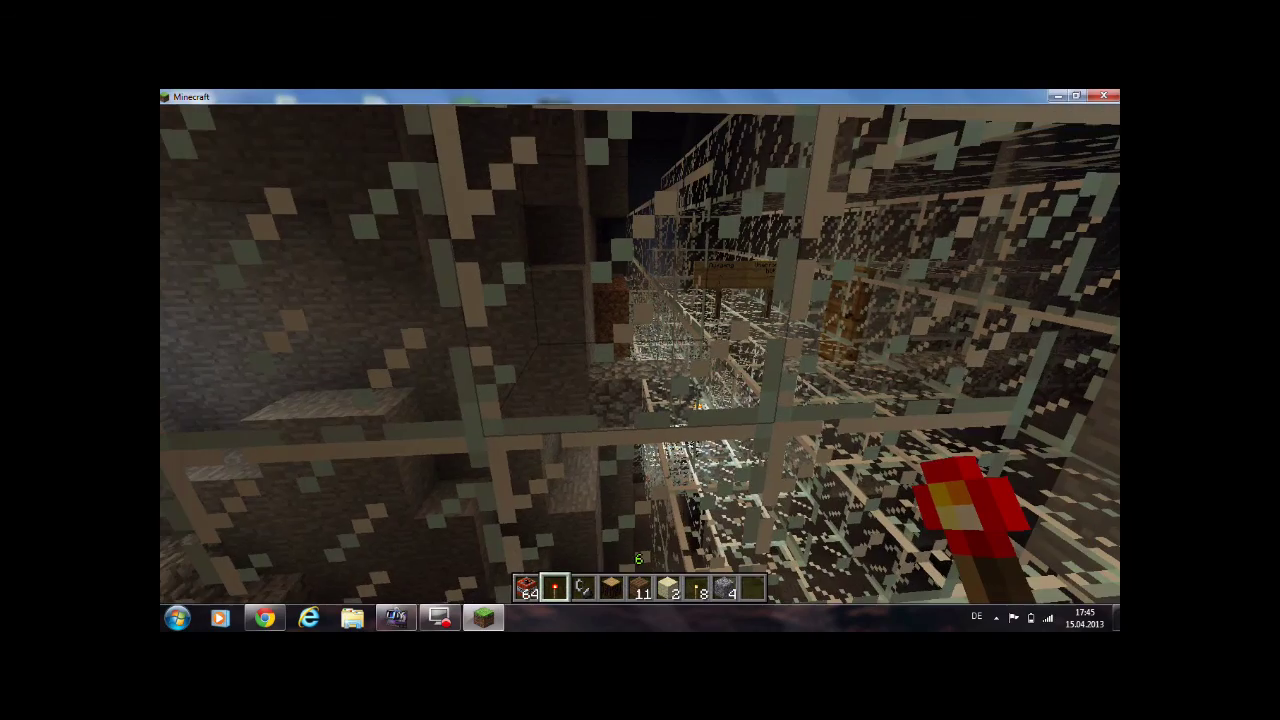
- Leave the world for the title screen and close the game
key(Escape)
click(654, 390)
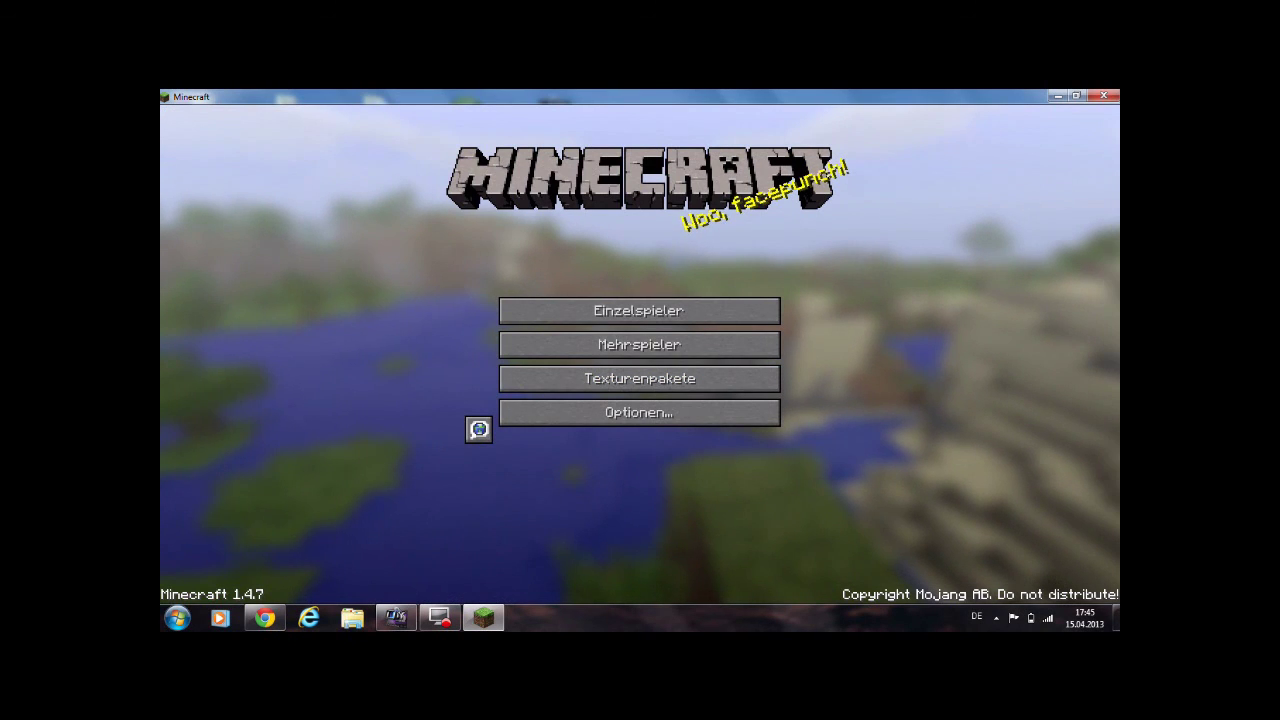
click(1103, 95)
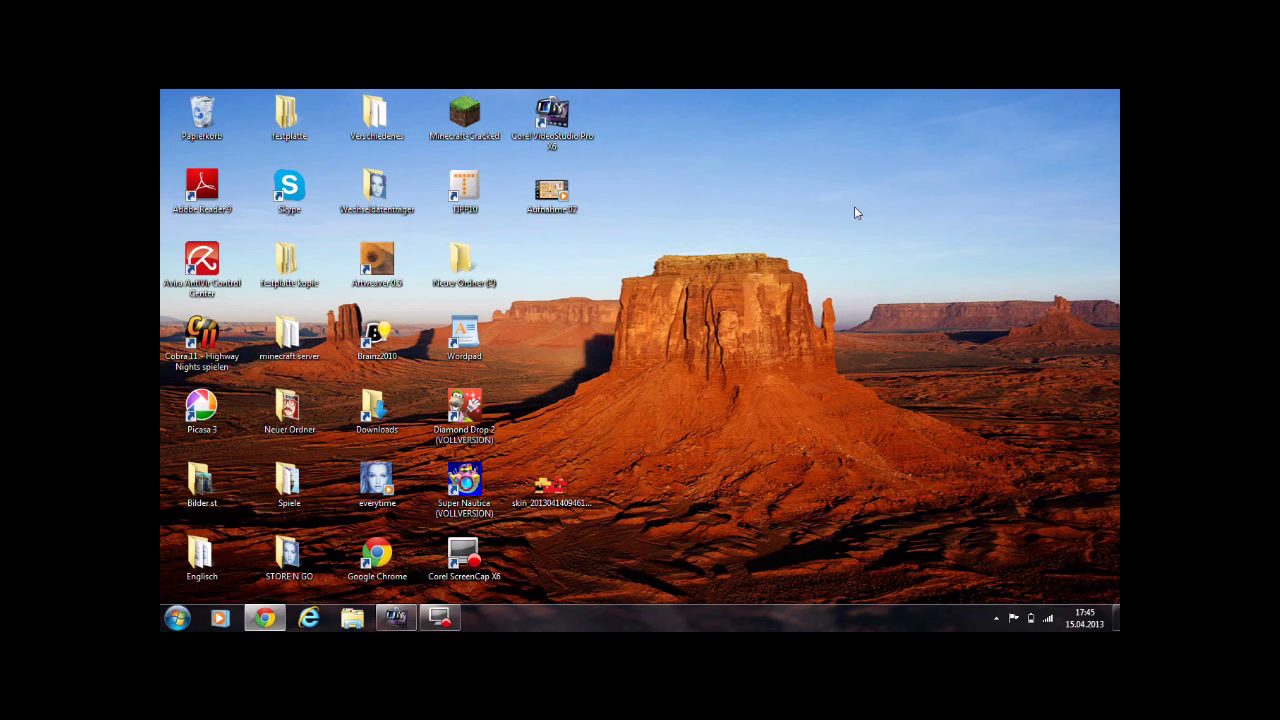